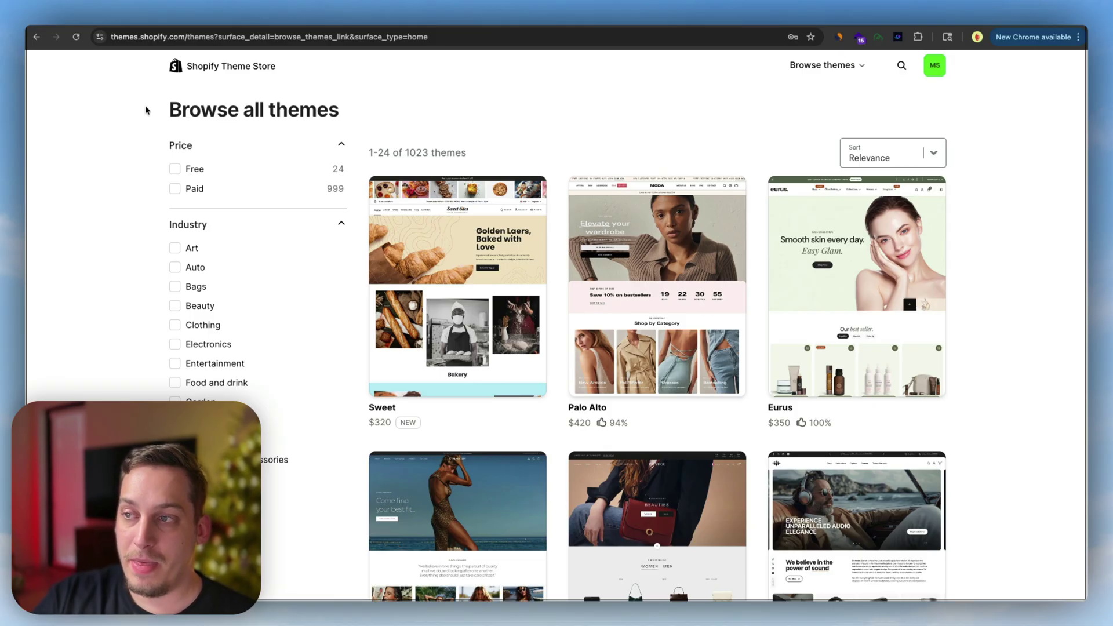
- Scroll through the Online Store themes list to find the uploaded sups-theme-zip theme
{"action": "scroll", "coordinate": [113, 249], "scroll_direction": "down", "scroll_amount": 5}
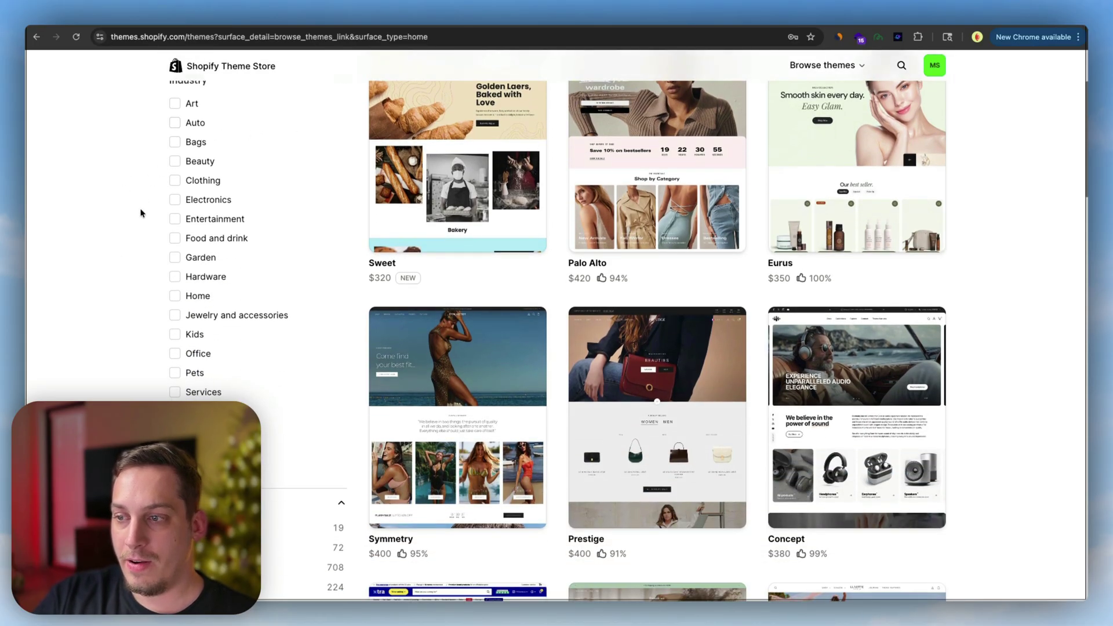
{"action": "scroll", "coordinate": [136, 311], "scroll_direction": "down", "scroll_amount": 3}
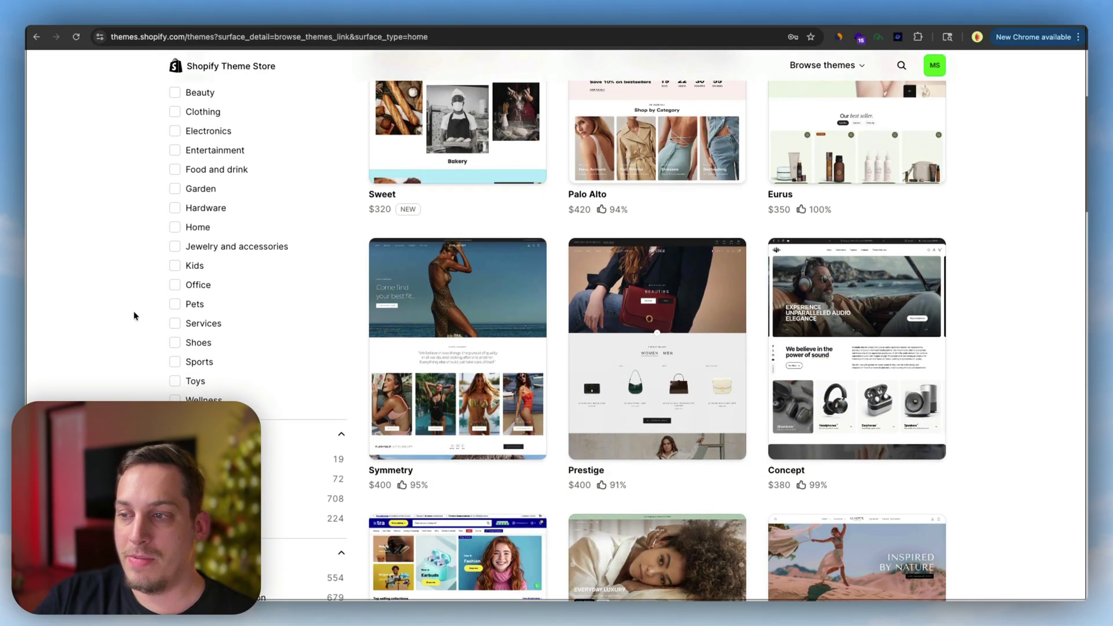
{"action": "scroll", "coordinate": [134, 316], "scroll_direction": "up", "scroll_amount": 5}
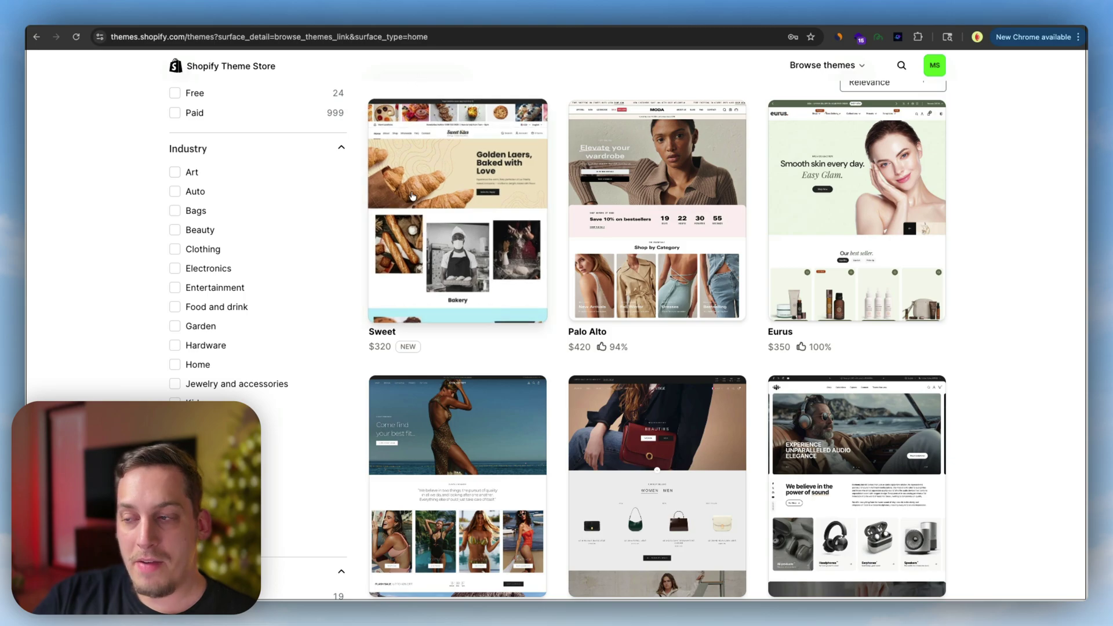
{"action": "scroll", "coordinate": [361, 266], "scroll_direction": "down", "scroll_amount": 10}
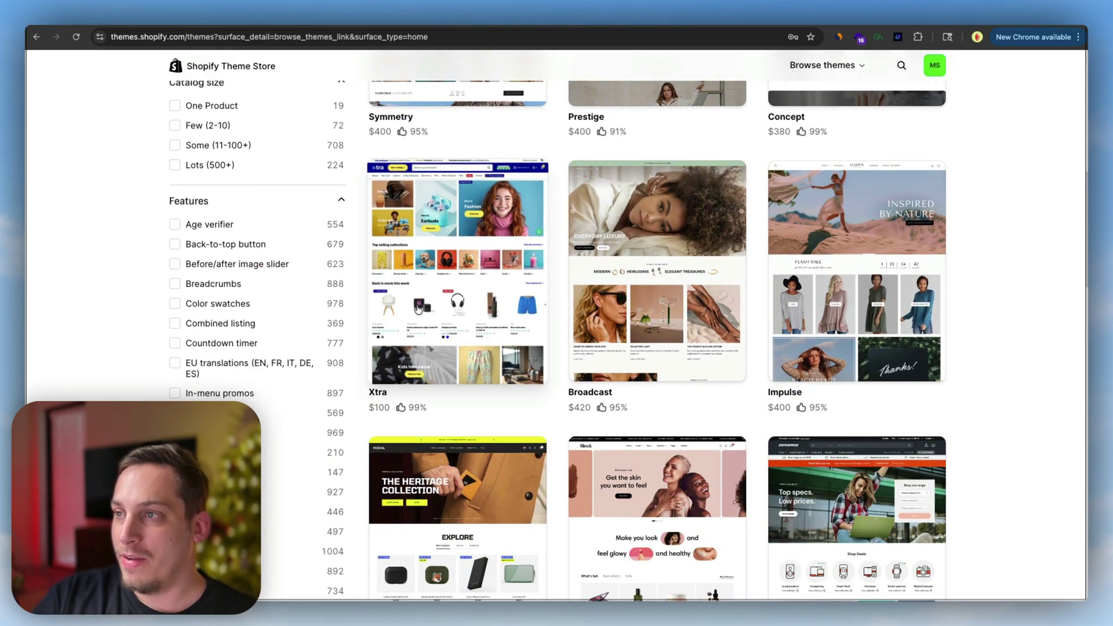
{"action": "scroll", "coordinate": [456, 325], "scroll_direction": "up", "scroll_amount": 1}
{"action": "scroll", "coordinate": [440, 278], "scroll_direction": "down", "scroll_amount": 8}
{"action": "scroll", "coordinate": [452, 291], "scroll_direction": "down", "scroll_amount": 3}
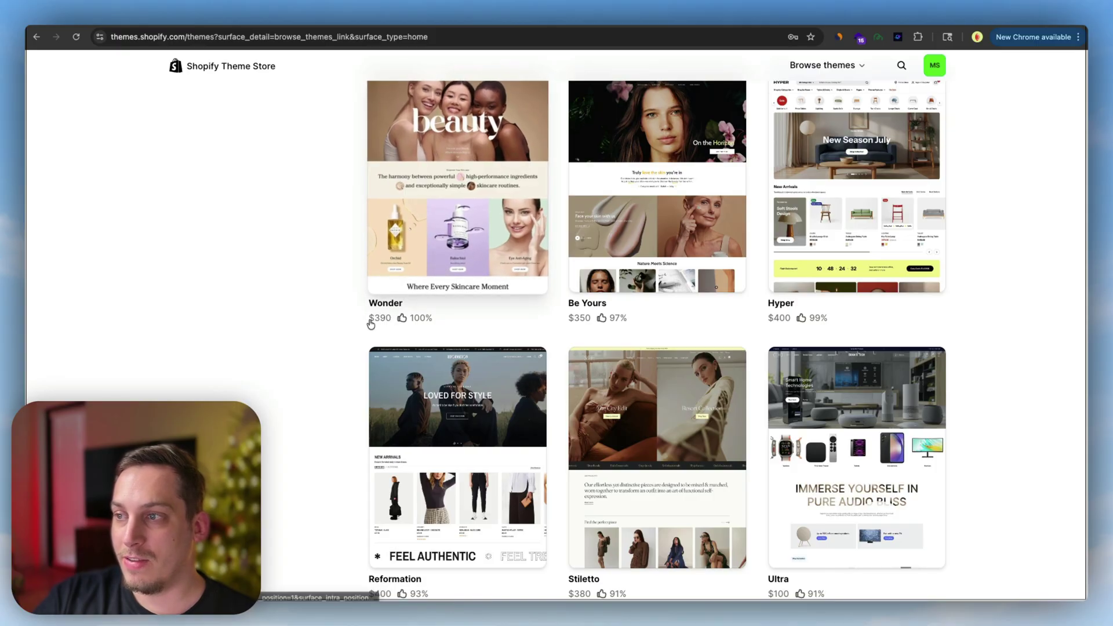
{"action": "scroll", "coordinate": [778, 333], "scroll_direction": "down", "scroll_amount": 6}
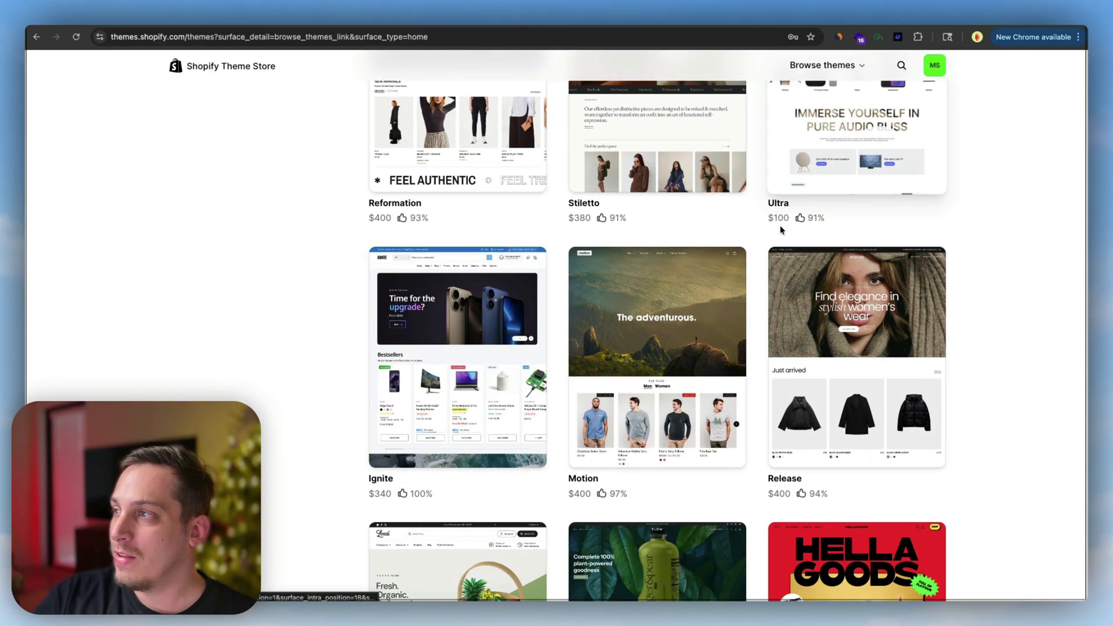
{"action": "scroll", "coordinate": [780, 225], "scroll_direction": "up", "scroll_amount": 2}
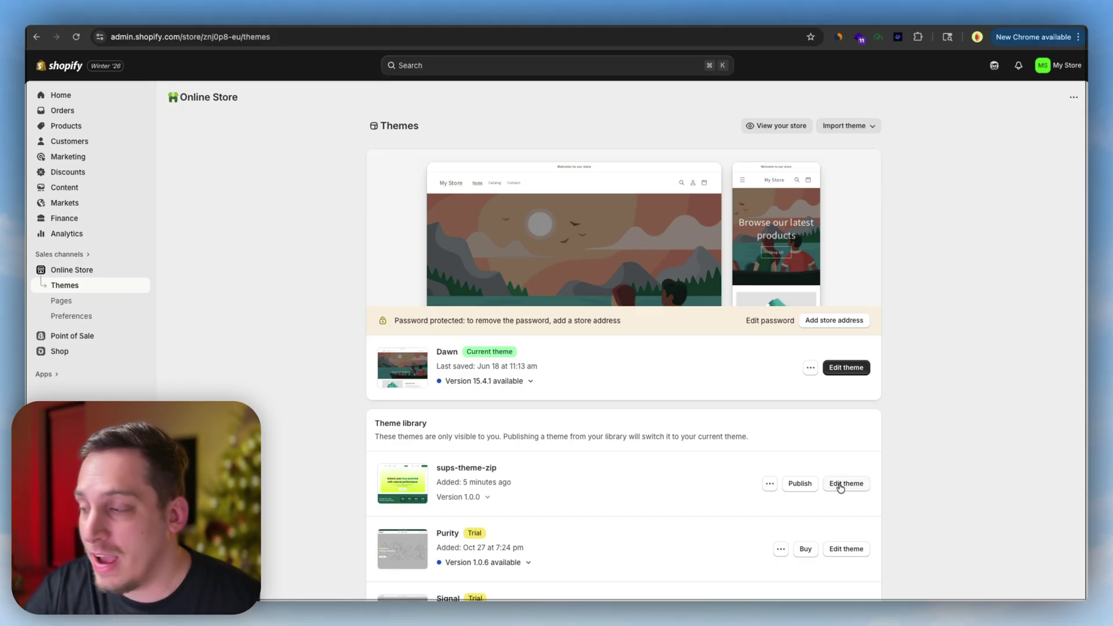
- Open sups-theme-zip in the theme editor and scroll through the SUPS home page preview
{"action": "left_click", "coordinate": [836, 485]}
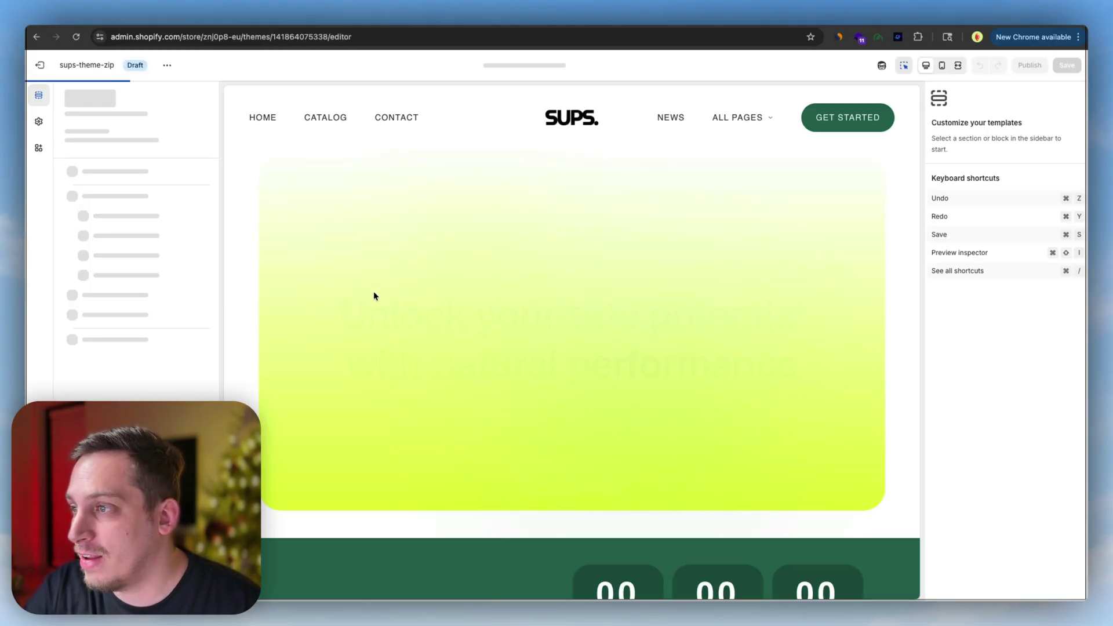
{"action": "scroll", "coordinate": [373, 296], "scroll_direction": "down", "scroll_amount": 10}
{"action": "scroll", "coordinate": [373, 294], "scroll_direction": "down", "scroll_amount": 20}
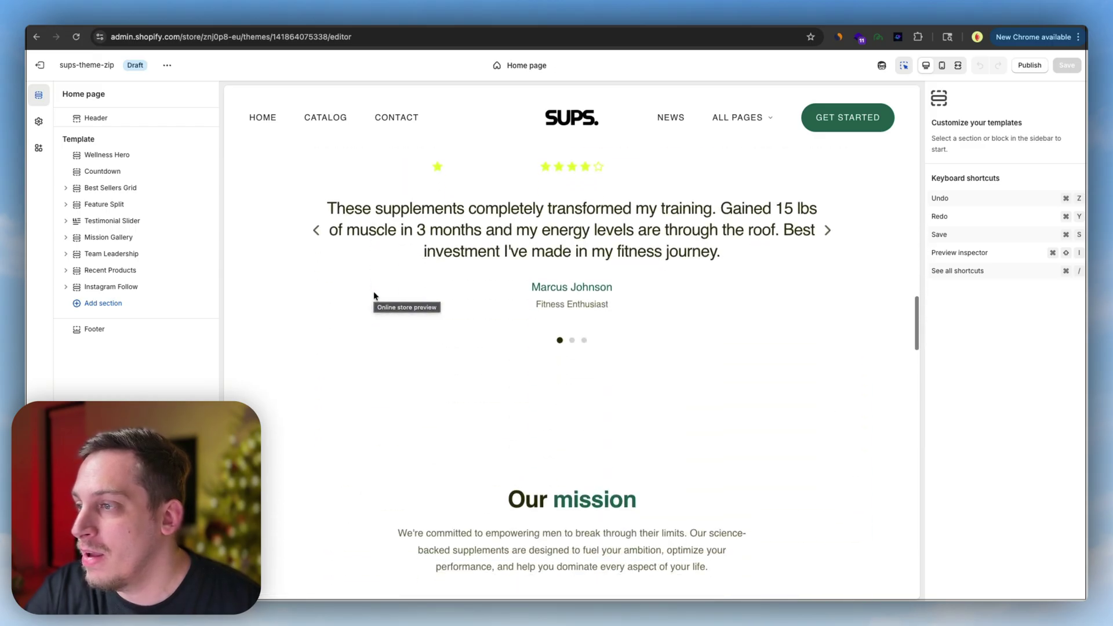
{"action": "scroll", "coordinate": [373, 296], "scroll_direction": "down", "scroll_amount": 3}
{"action": "scroll", "coordinate": [373, 295], "scroll_direction": "up", "scroll_amount": 15}
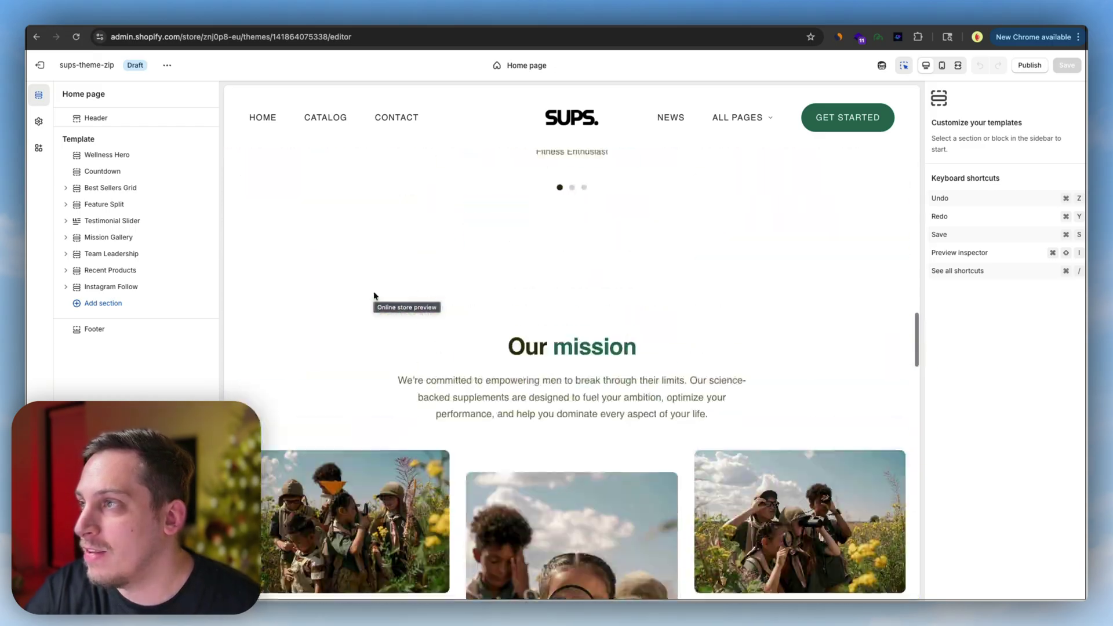
{"action": "scroll", "coordinate": [482, 457], "scroll_direction": "up", "scroll_amount": 5}
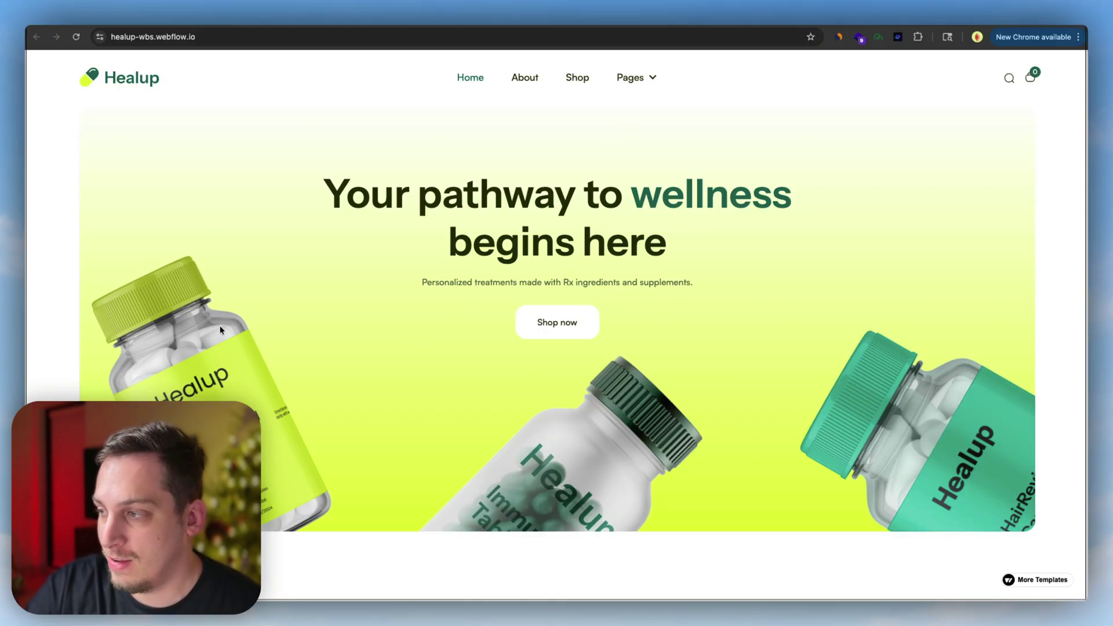
{"action": "scroll", "coordinate": [220, 331], "scroll_direction": "down", "scroll_amount": 5}
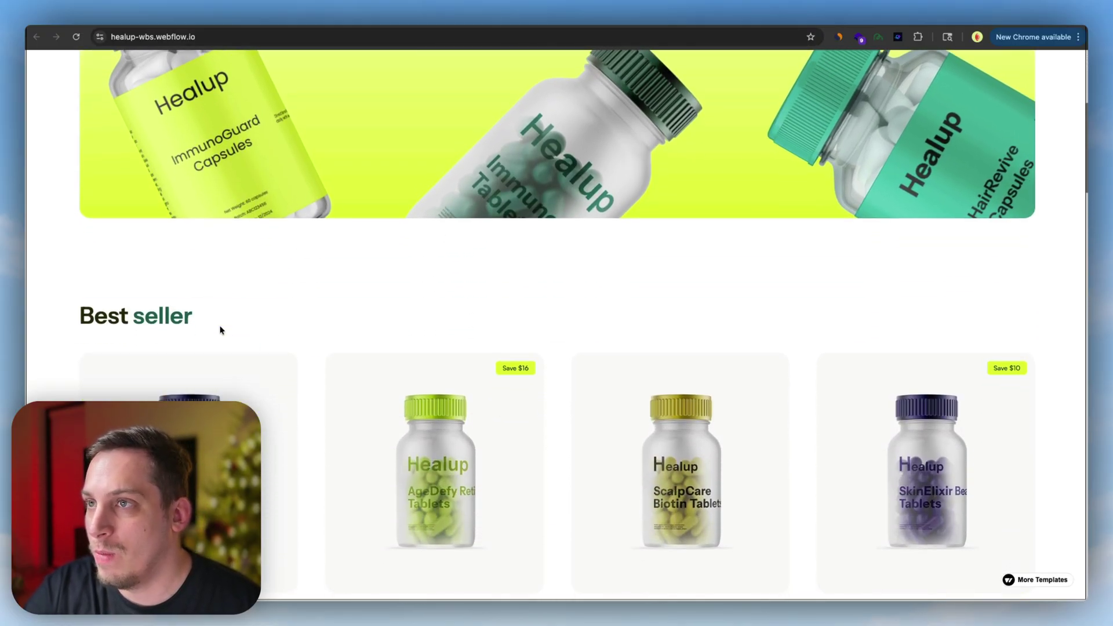
{"action": "scroll", "coordinate": [220, 331], "scroll_direction": "down", "scroll_amount": 20}
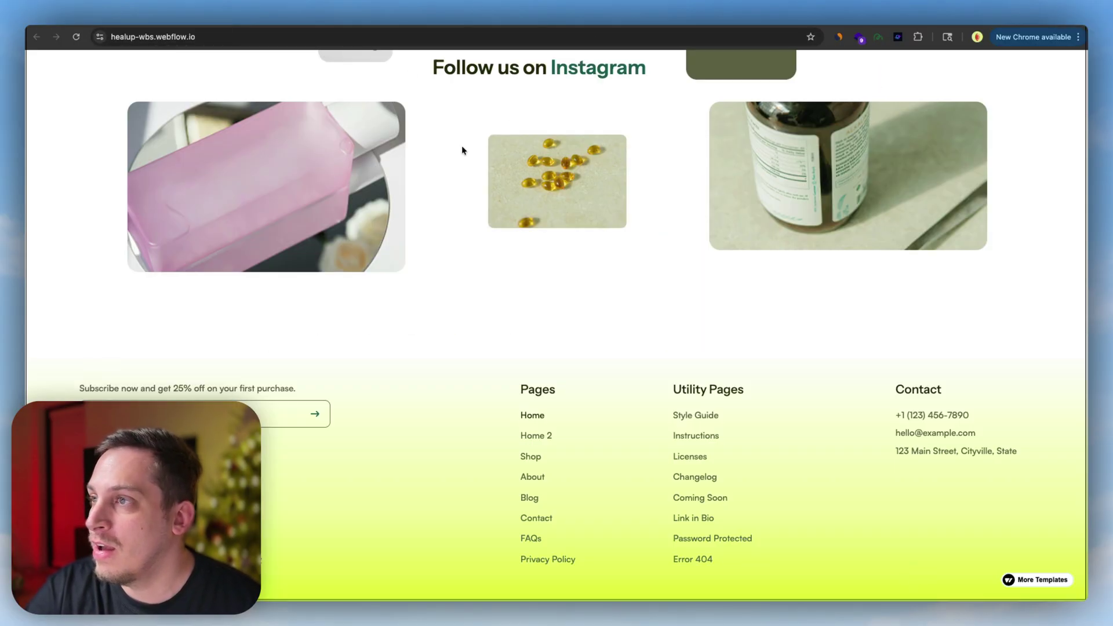
{"action": "scroll", "coordinate": [462, 149], "scroll_direction": "up", "scroll_amount": 20}
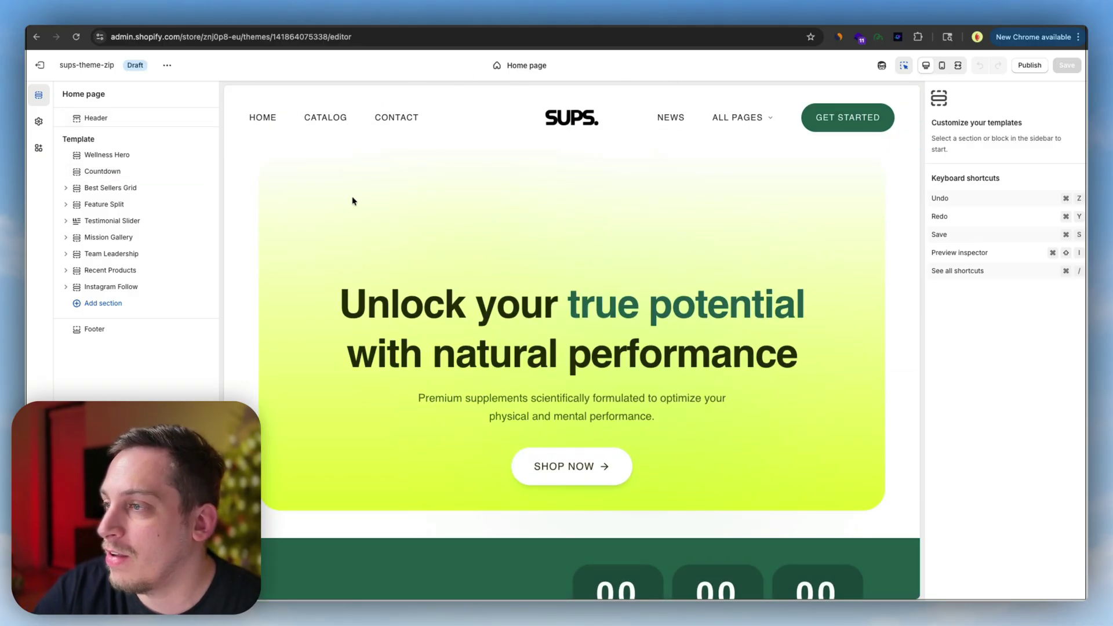
{"action": "scroll", "coordinate": [463, 324], "scroll_direction": "down", "scroll_amount": 5}
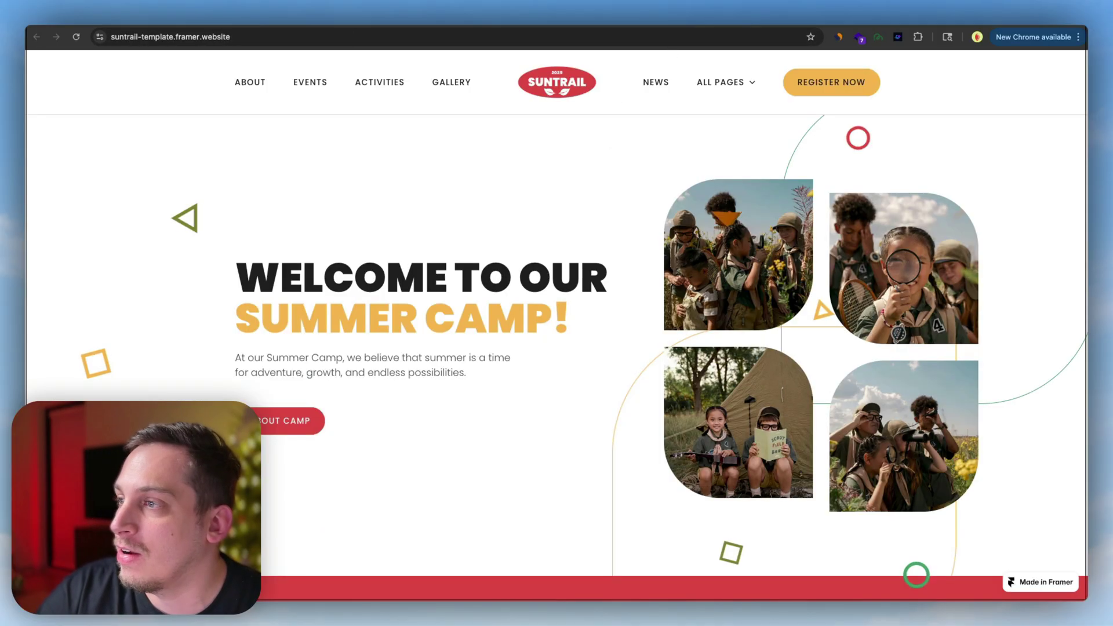
{"action": "scroll", "coordinate": [578, 365], "scroll_direction": "down", "scroll_amount": 5}
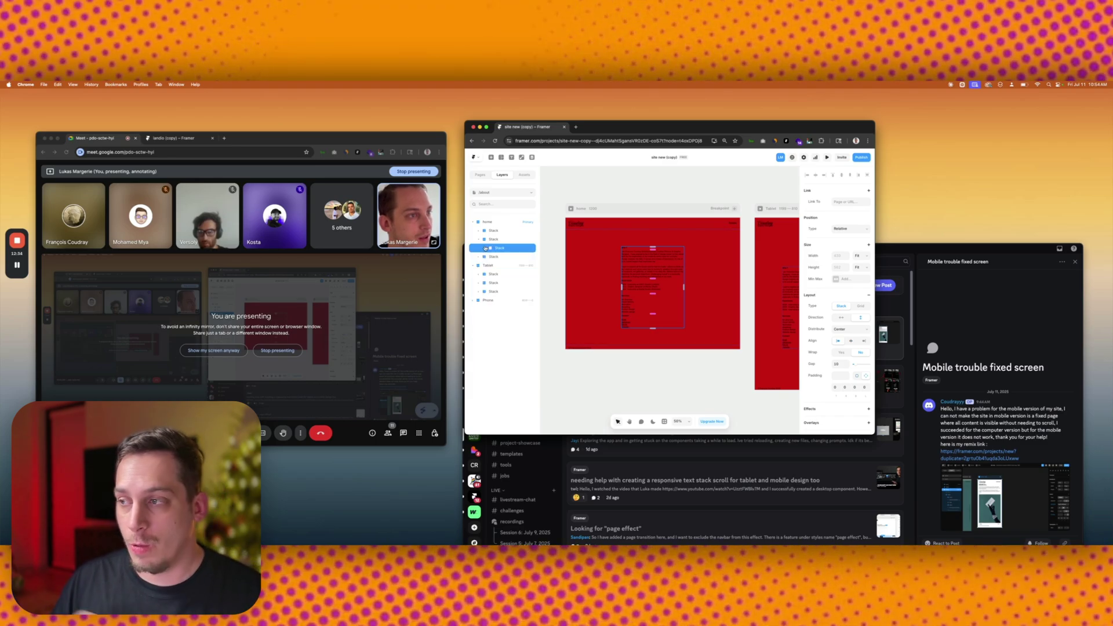
- Select the outer parent Stack holding the page content in Framer's Layers panel
{"action": "left_click", "coordinate": [492, 239]}
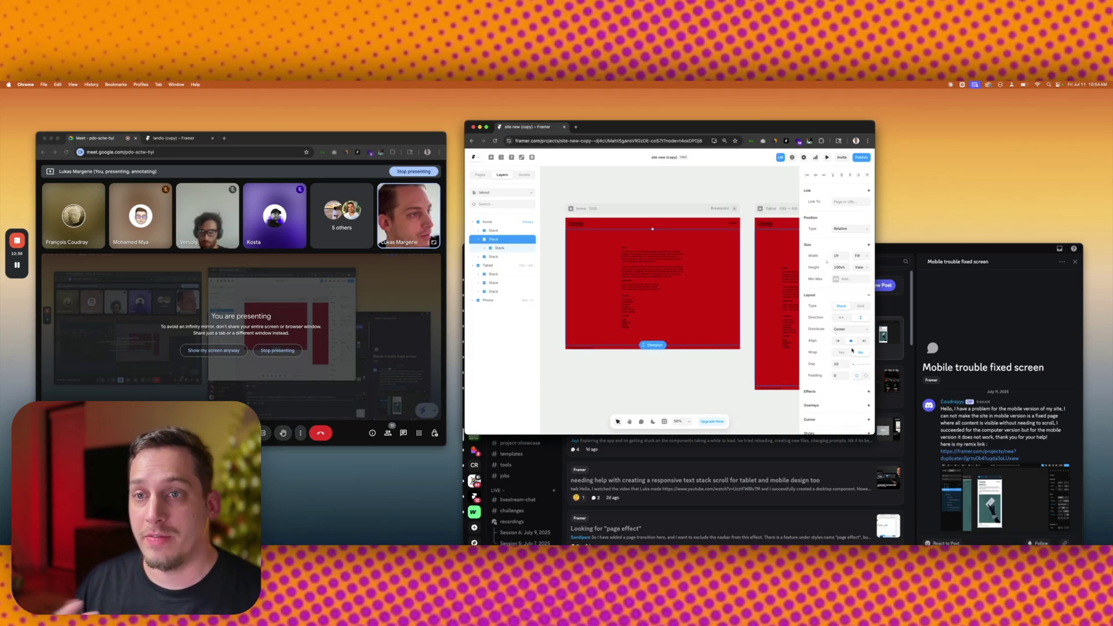
{"action": "scroll", "coordinate": [688, 293], "scroll_direction": "right", "scroll_amount": 5}
{"action": "scroll", "coordinate": [688, 293], "scroll_direction": "left", "scroll_amount": 4}
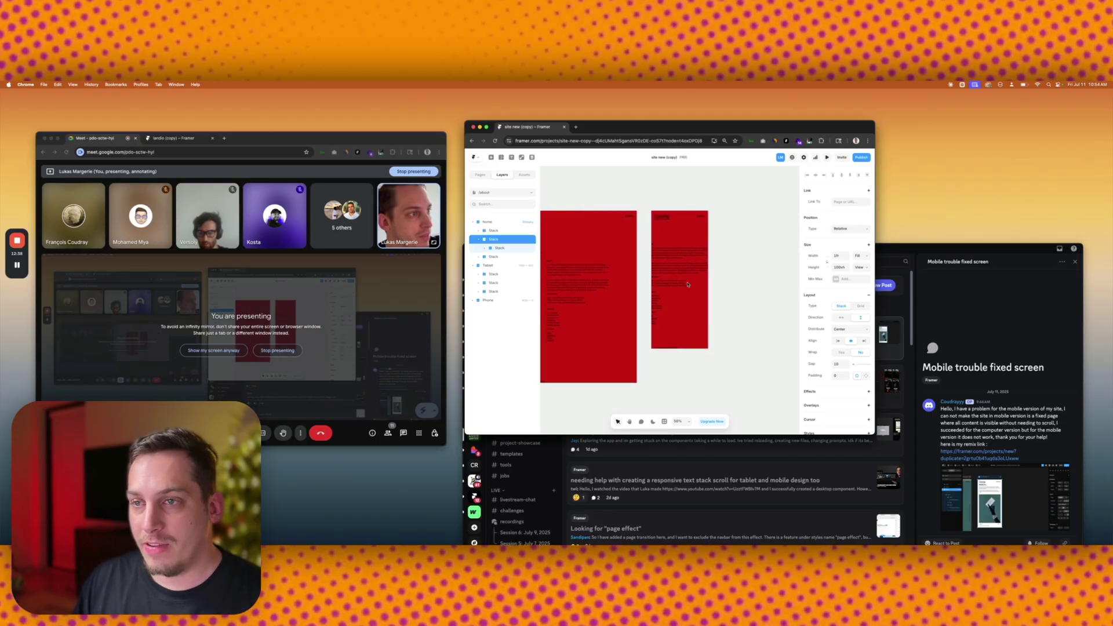
{"action": "scroll", "coordinate": [555, 293], "scroll_direction": "left", "scroll_amount": 2}
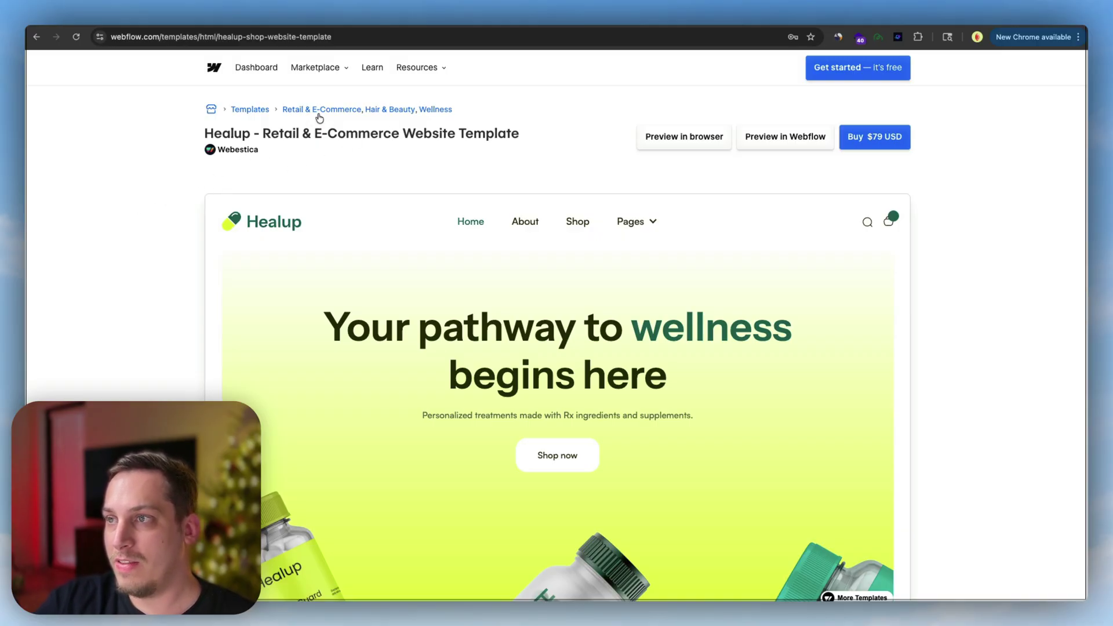
- Scroll down the Healup template listing page to review its sections
{"action": "scroll", "coordinate": [375, 193], "scroll_direction": "down", "scroll_amount": 5}
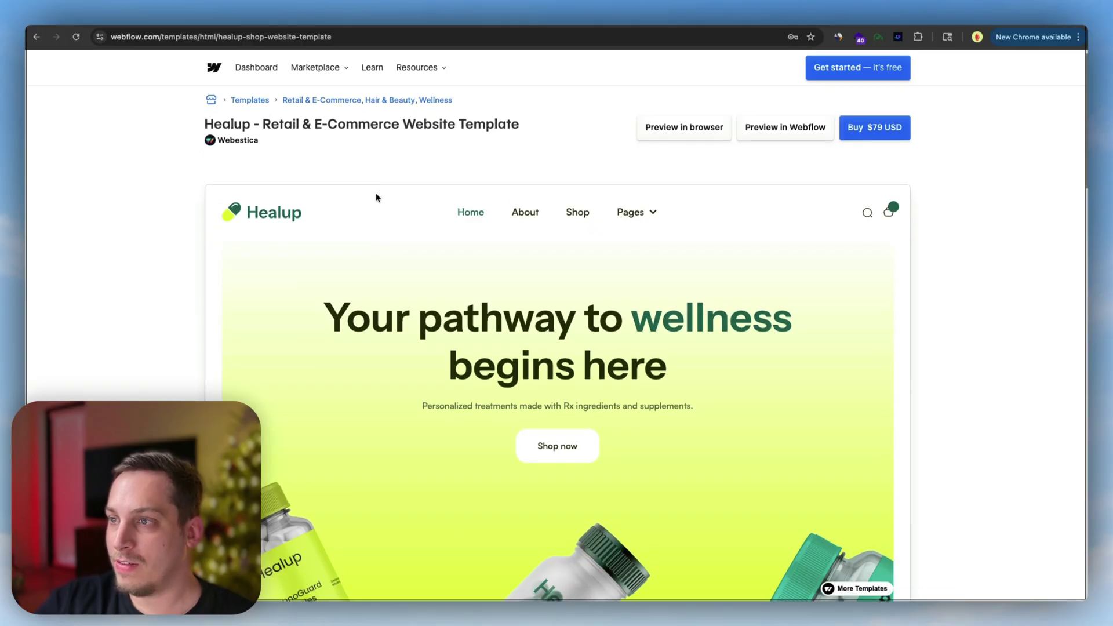
{"action": "scroll", "coordinate": [345, 409], "scroll_direction": "down", "scroll_amount": 5}
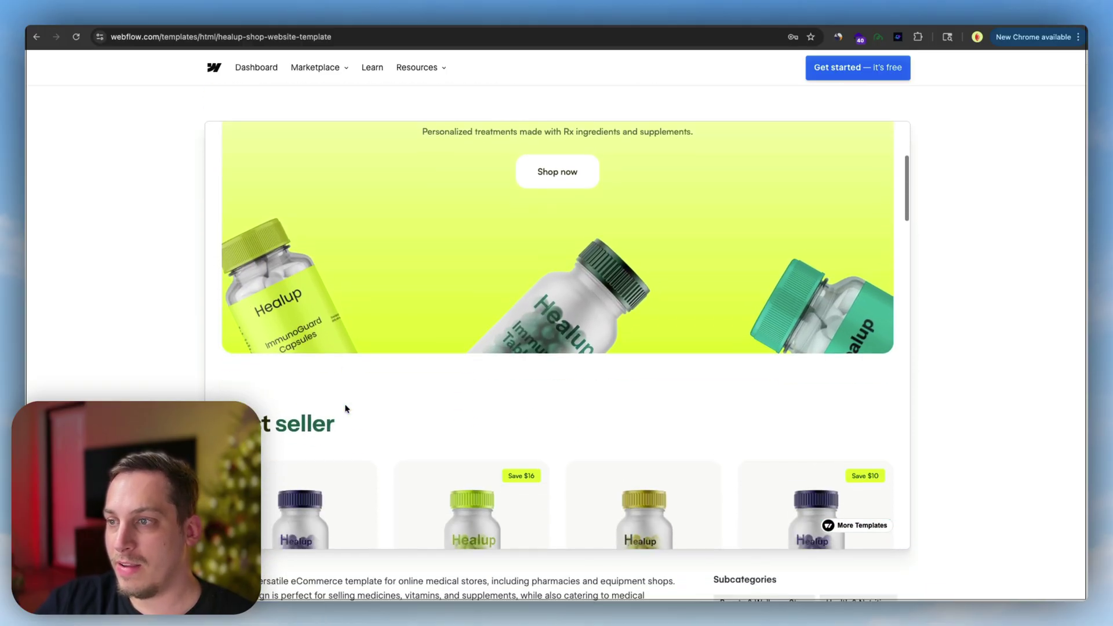
{"action": "scroll", "coordinate": [346, 409], "scroll_direction": "up", "scroll_amount": 8}
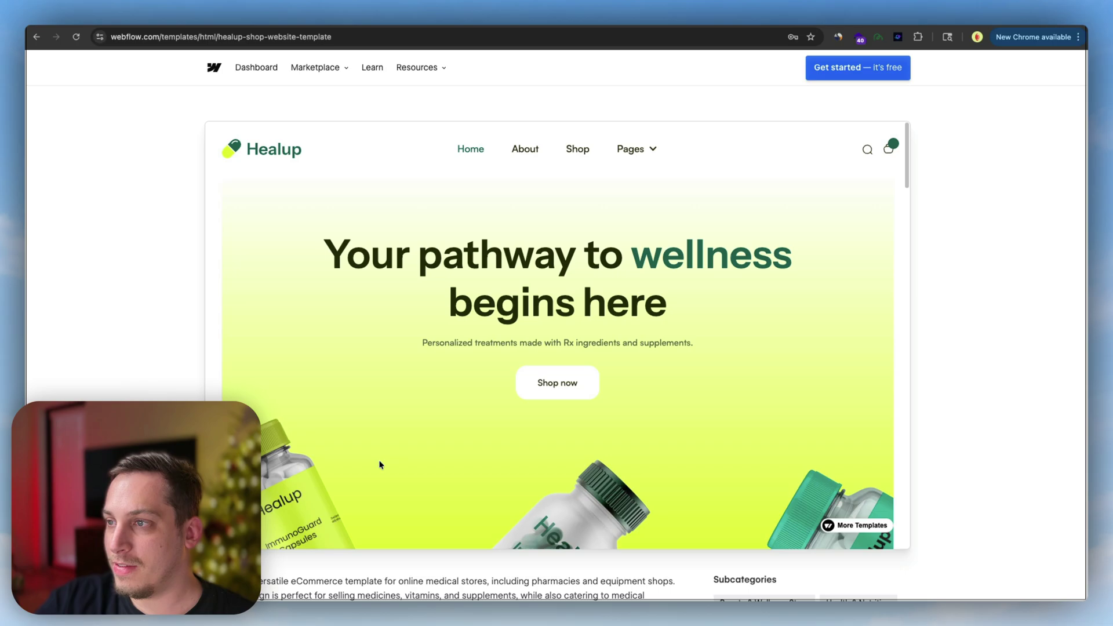
{"action": "scroll", "coordinate": [330, 386], "scroll_direction": "down", "scroll_amount": 8}
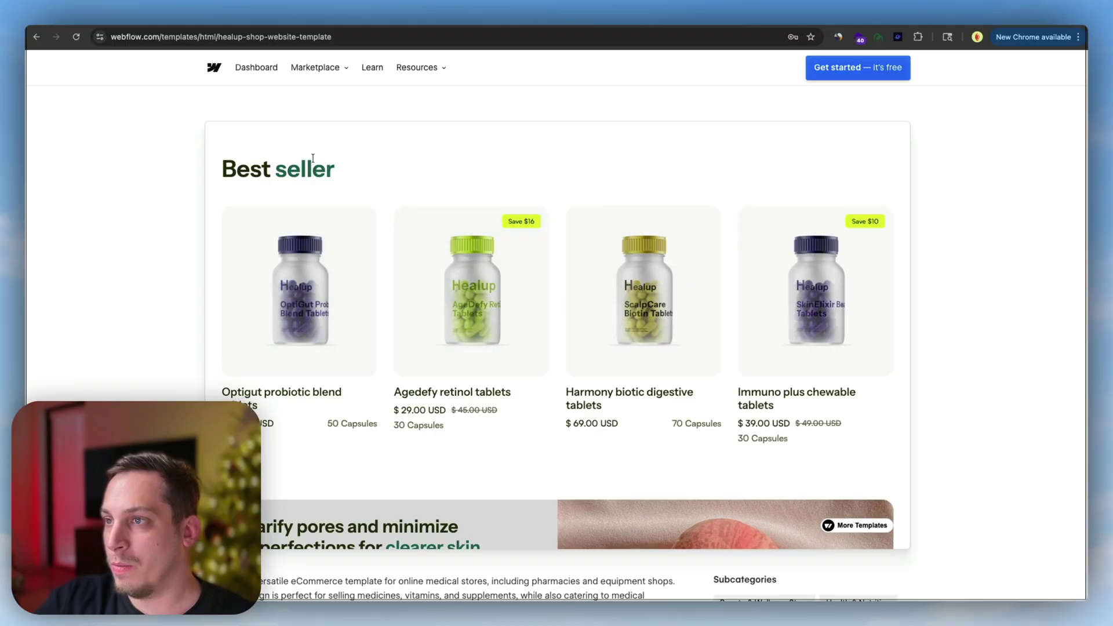
{"action": "scroll", "coordinate": [370, 206], "scroll_direction": "down", "scroll_amount": 1}
{"action": "scroll", "coordinate": [369, 208], "scroll_direction": "up", "scroll_amount": 2}
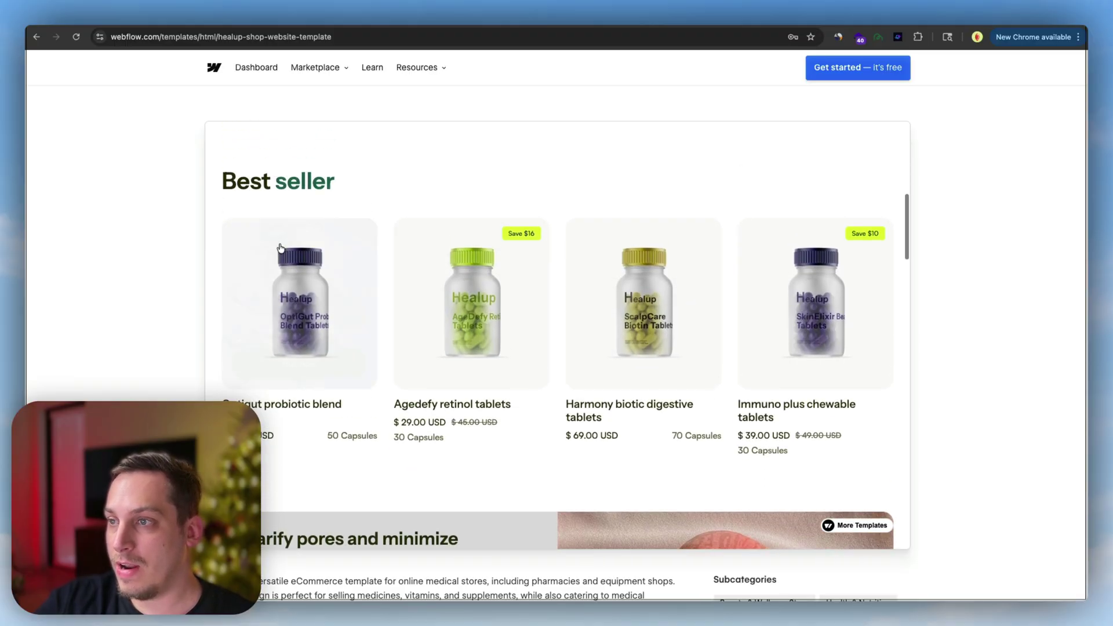
{"action": "scroll", "coordinate": [371, 232], "scroll_direction": "down", "scroll_amount": 7}
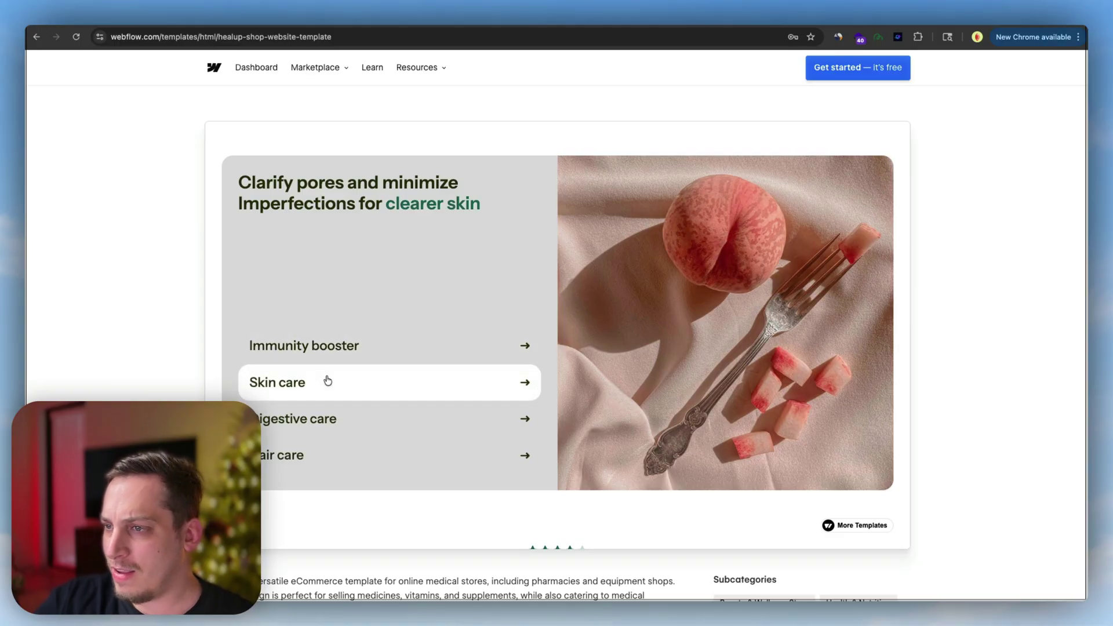
{"action": "scroll", "coordinate": [442, 301], "scroll_direction": "up", "scroll_amount": 7}
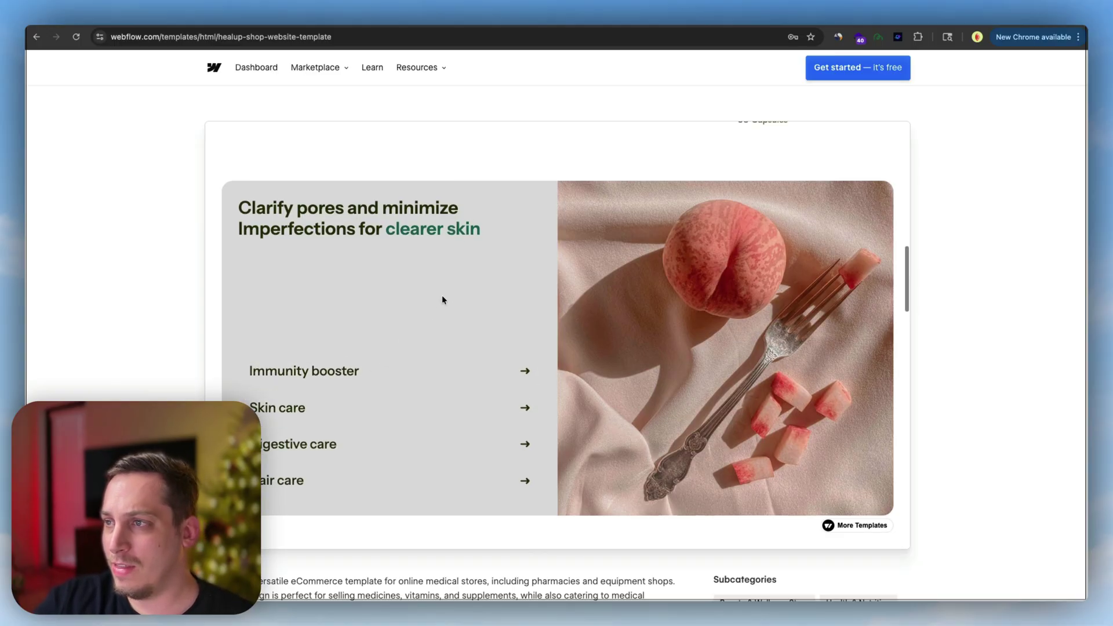
{"action": "scroll", "coordinate": [392, 452], "scroll_direction": "down", "scroll_amount": 10}
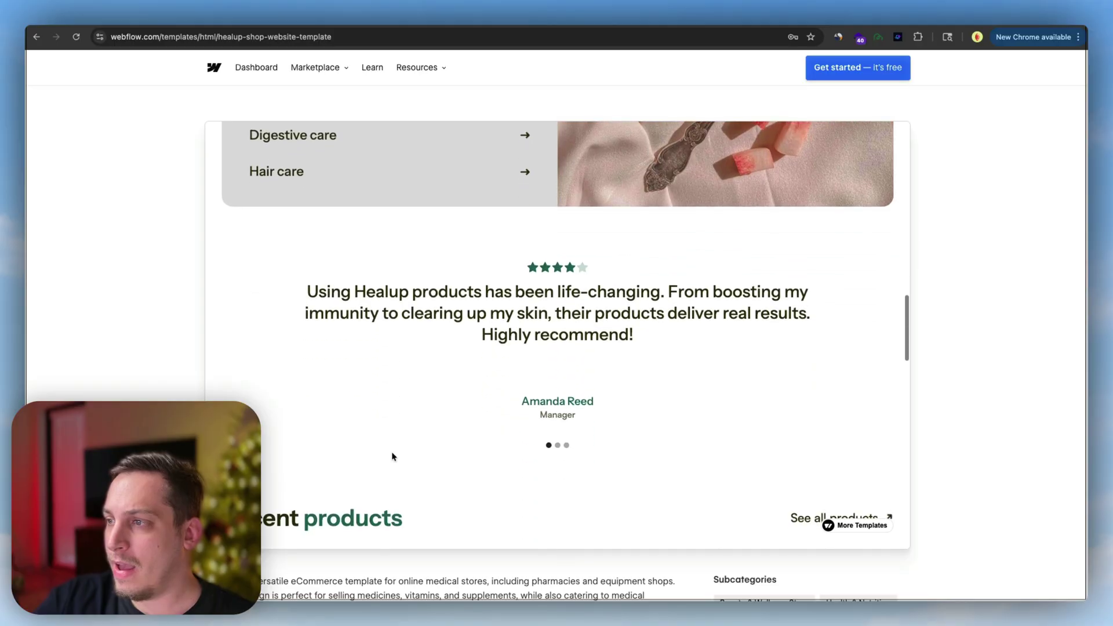
- Advance through two customer testimonials and keep scrolling the Healup page
{"action": "left_click", "coordinate": [549, 399]}
{"action": "left_click", "coordinate": [557, 399]}
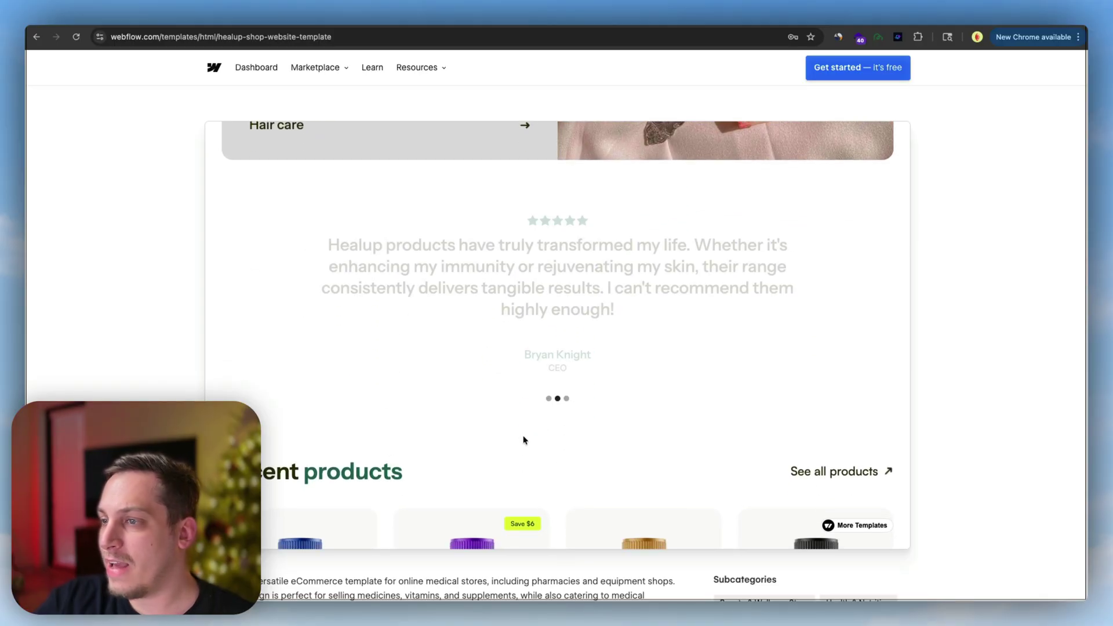
{"action": "scroll", "coordinate": [496, 444], "scroll_direction": "down", "scroll_amount": 6}
{"action": "scroll", "coordinate": [481, 443], "scroll_direction": "down", "scroll_amount": 5}
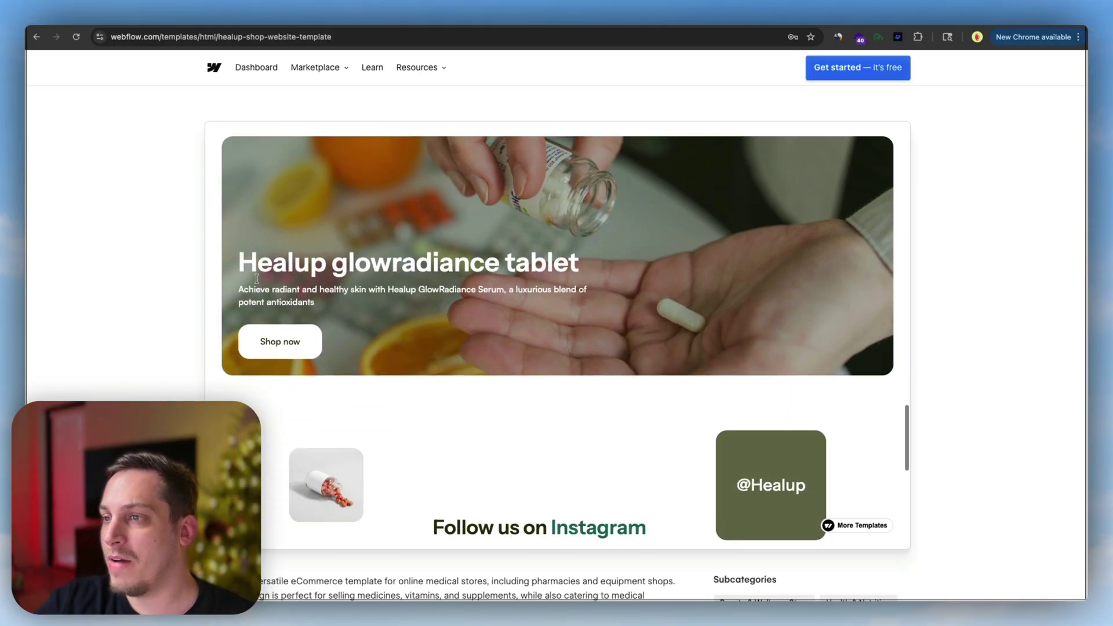
{"action": "scroll", "coordinate": [414, 358], "scroll_direction": "down", "scroll_amount": 4}
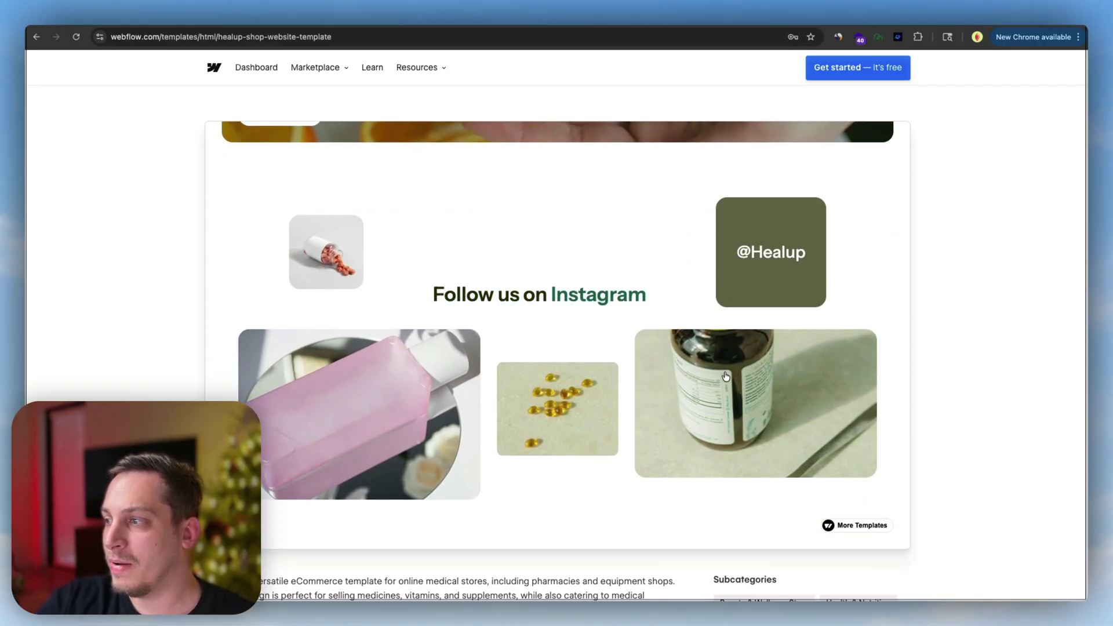
{"action": "scroll", "coordinate": [376, 339], "scroll_direction": "down", "scroll_amount": 4}
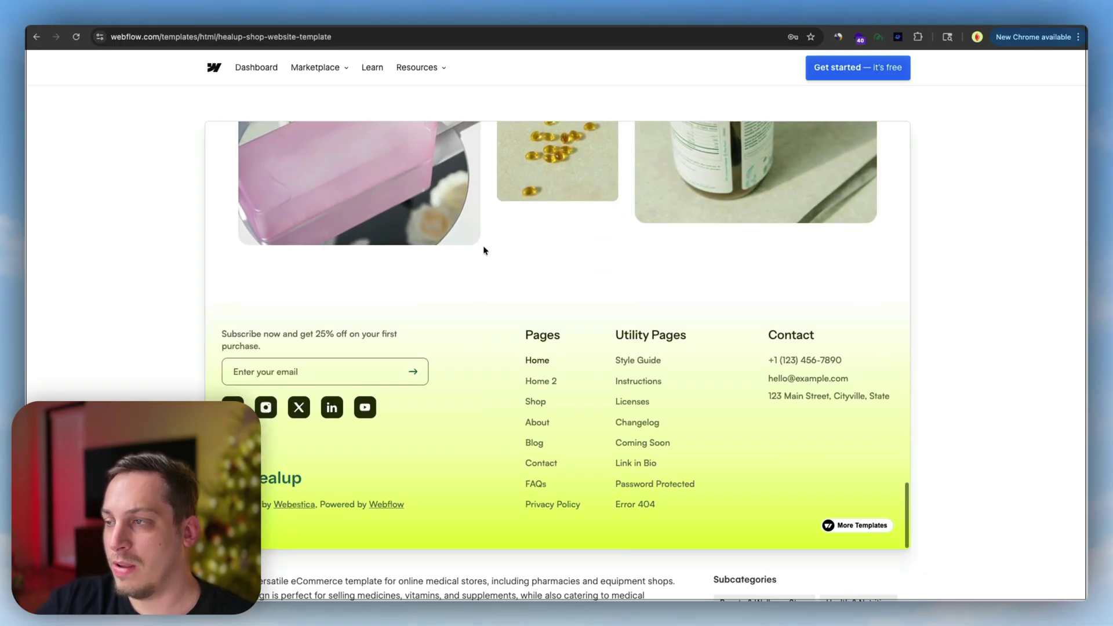
{"action": "scroll", "coordinate": [485, 249], "scroll_direction": "up", "scroll_amount": 5}
{"action": "scroll", "coordinate": [490, 241], "scroll_direction": "down", "scroll_amount": 5}
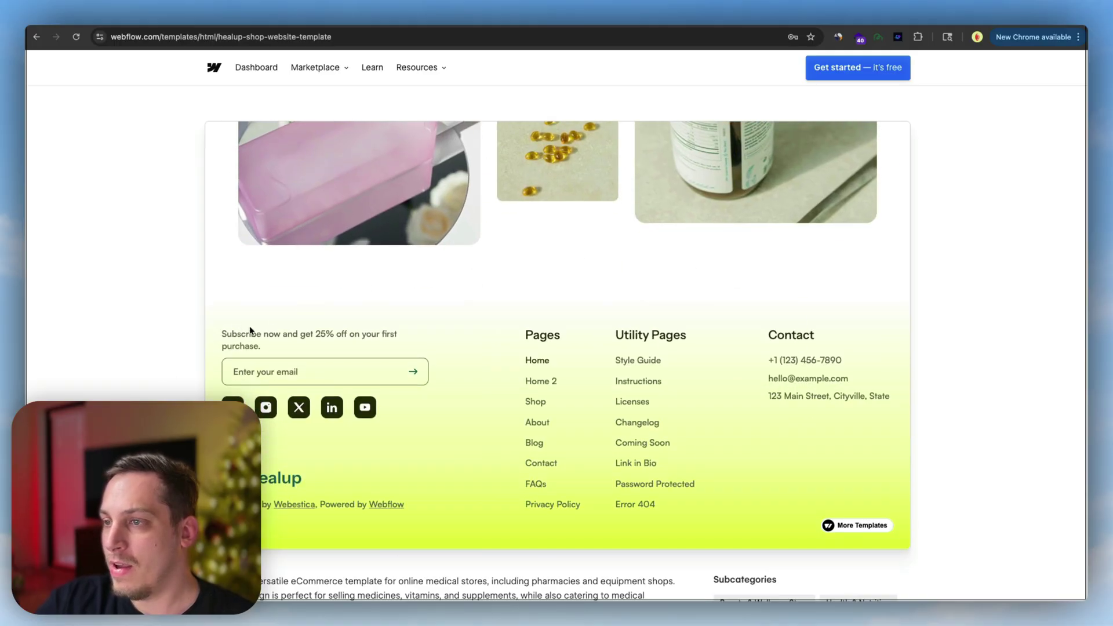
{"action": "scroll", "coordinate": [296, 305], "scroll_direction": "up", "scroll_amount": 10}
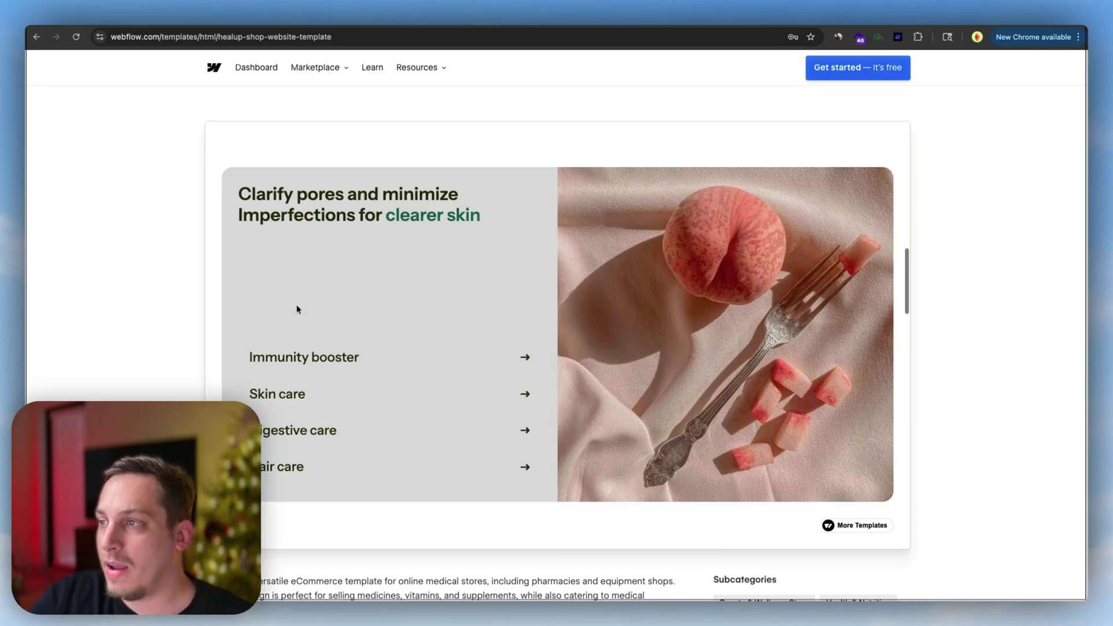
{"action": "scroll", "coordinate": [296, 305], "scroll_direction": "up", "scroll_amount": 10}
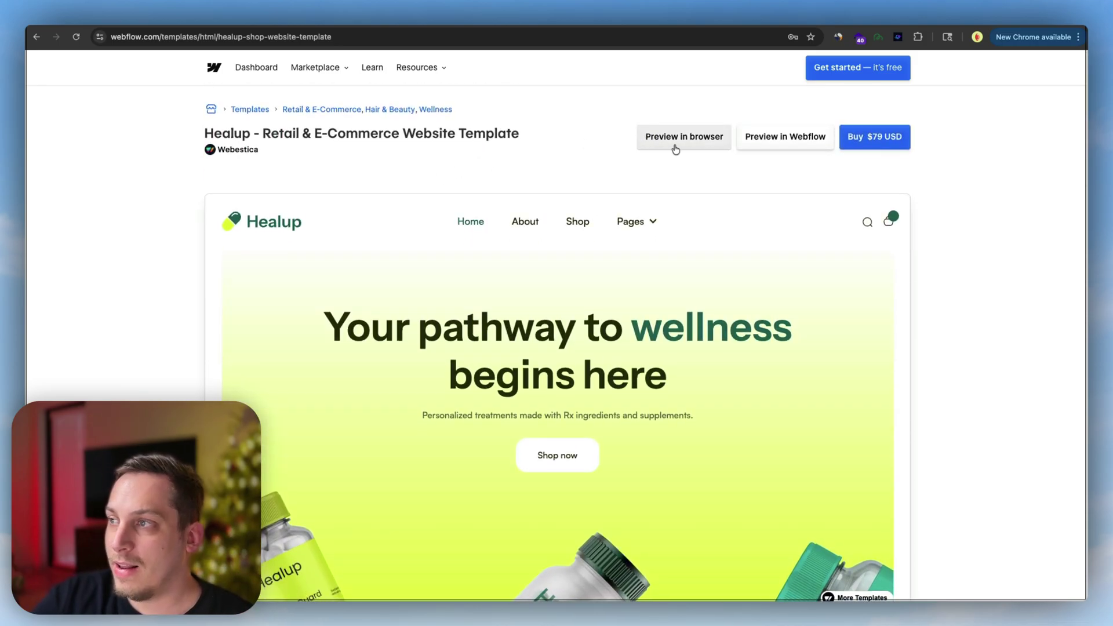
- Launch the Healup template's live browser preview and scroll into it
{"action": "left_click", "coordinate": [675, 146]}
{"action": "scroll", "coordinate": [508, 314], "scroll_direction": "down", "scroll_amount": 10}
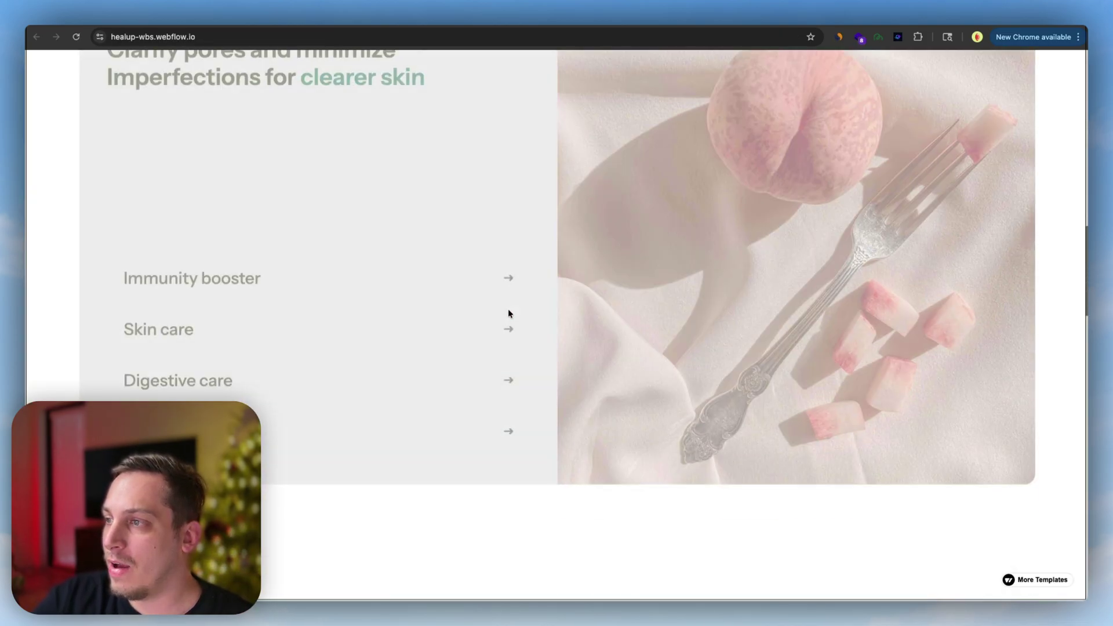
{"action": "scroll", "coordinate": [508, 313], "scroll_direction": "down", "scroll_amount": 15}
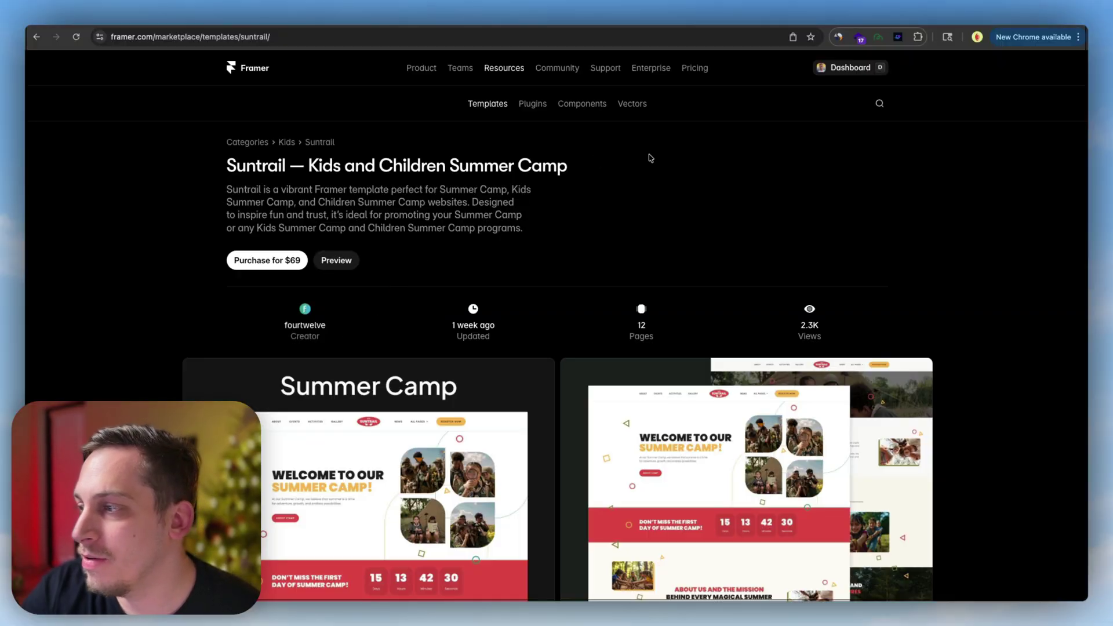
- Scroll the live Suntrail preview down to the Meet Our Leadership section
{"action": "scroll", "coordinate": [463, 246], "scroll_direction": "down", "scroll_amount": 8}
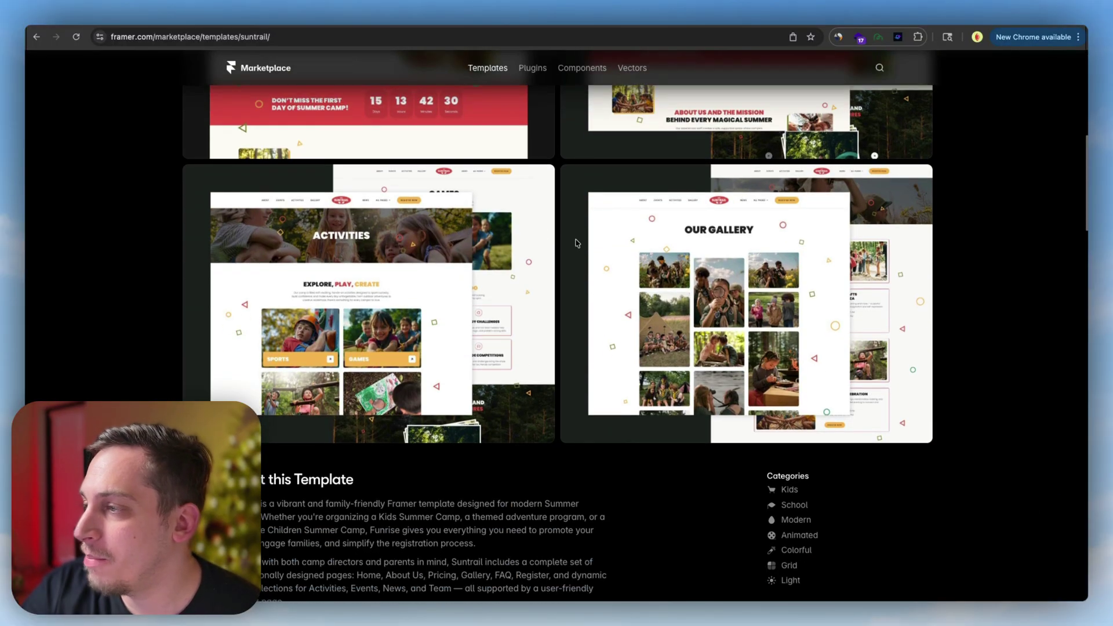
{"action": "scroll", "coordinate": [576, 242], "scroll_direction": "up", "scroll_amount": 7}
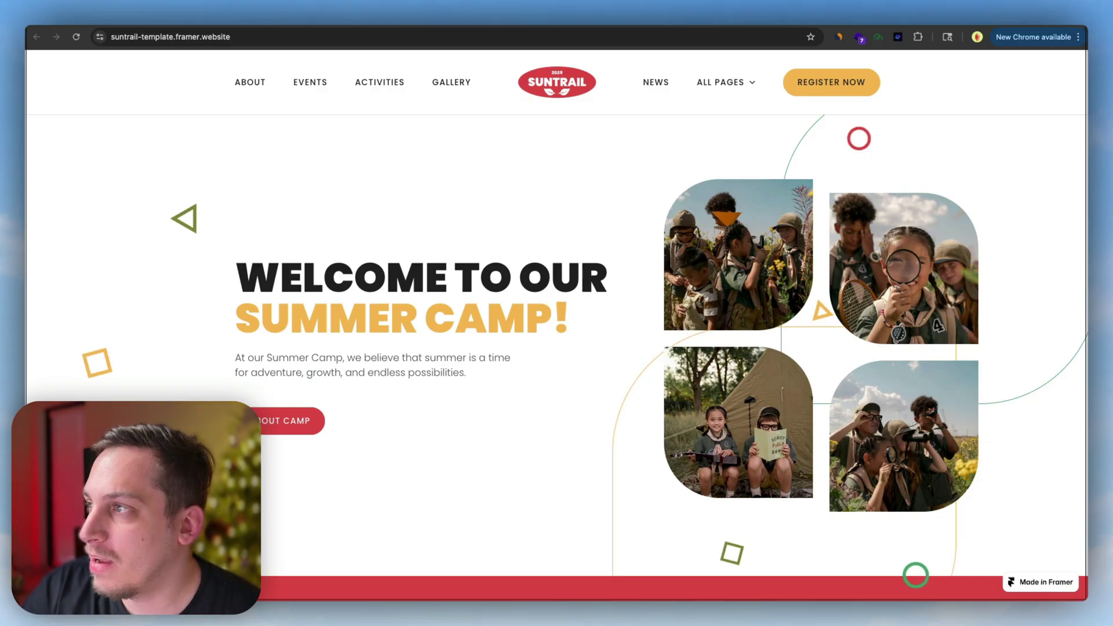
{"action": "scroll", "coordinate": [181, 293], "scroll_direction": "down", "scroll_amount": 8}
{"action": "scroll", "coordinate": [181, 293], "scroll_direction": "up", "scroll_amount": 2}
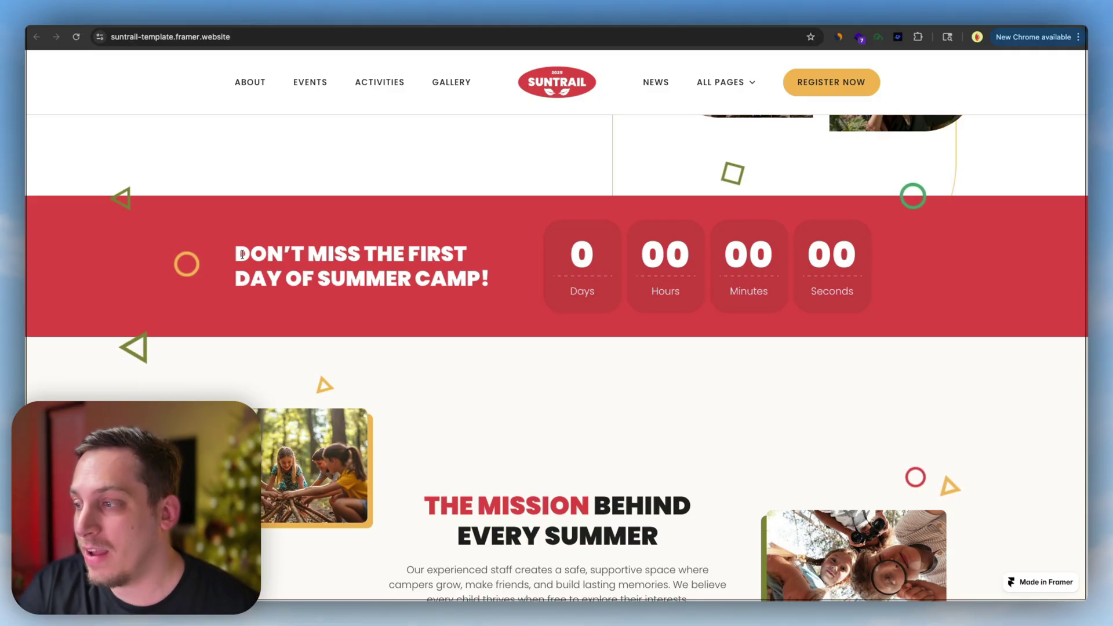
{"action": "scroll", "coordinate": [243, 253], "scroll_direction": "down", "scroll_amount": 9}
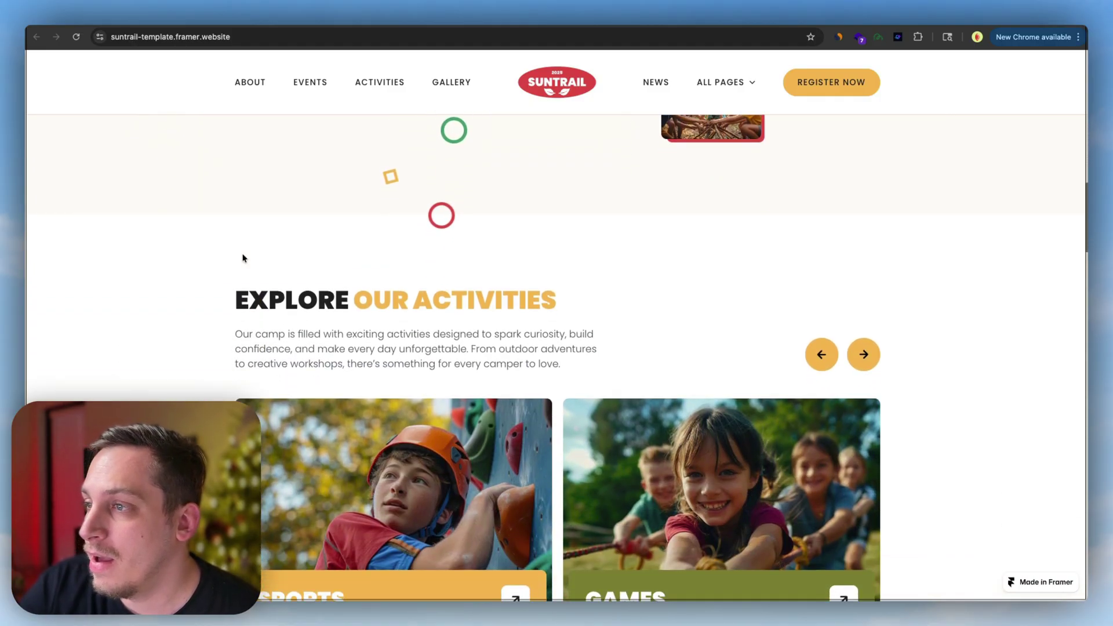
{"action": "scroll", "coordinate": [243, 258], "scroll_direction": "down", "scroll_amount": 11}
{"action": "scroll", "coordinate": [244, 258], "scroll_direction": "up", "scroll_amount": 3}
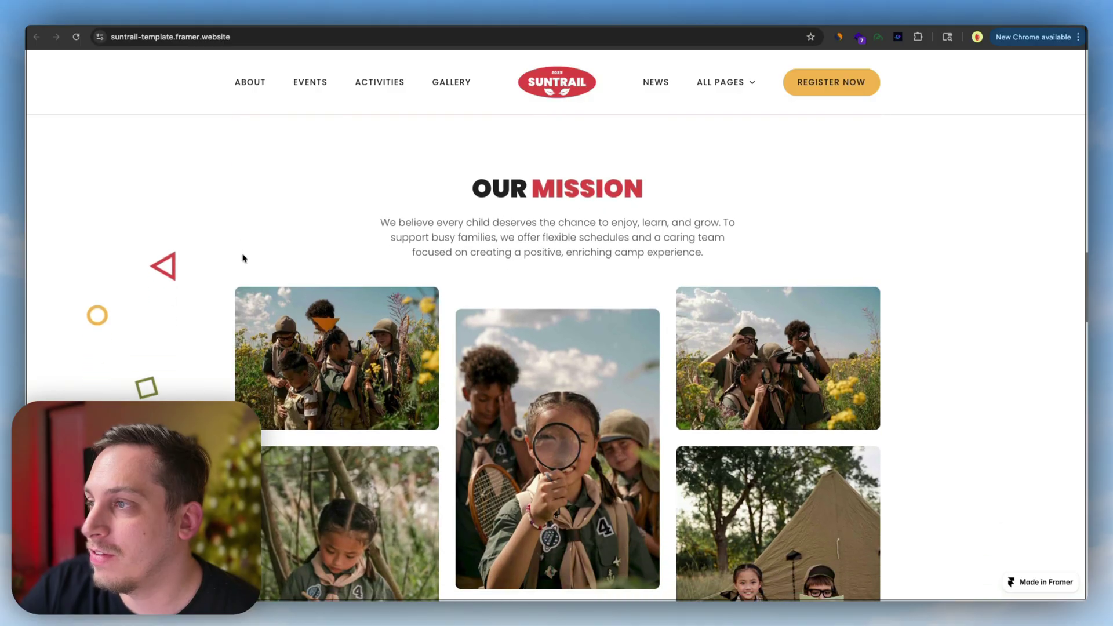
{"action": "scroll", "coordinate": [398, 248], "scroll_direction": "down", "scroll_amount": 10}
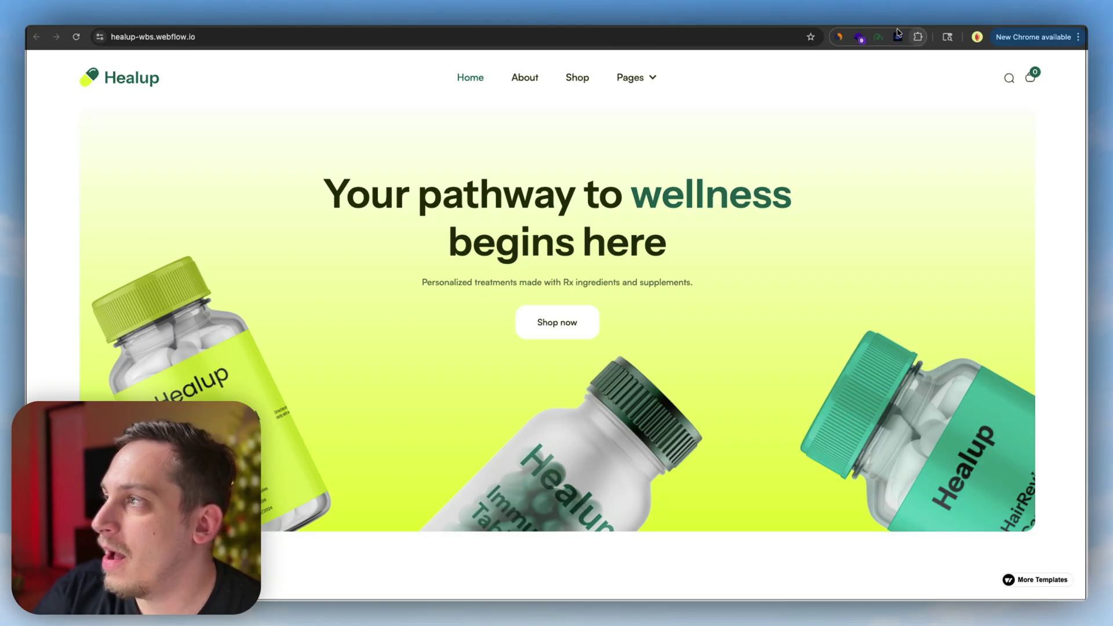
- Capture the Suntrail site's top section with Web Capture and paste it into MagicPath as Component 1
{"action": "left_click", "coordinate": [880, 40]}
{"action": "left_click", "coordinate": [787, 132]}
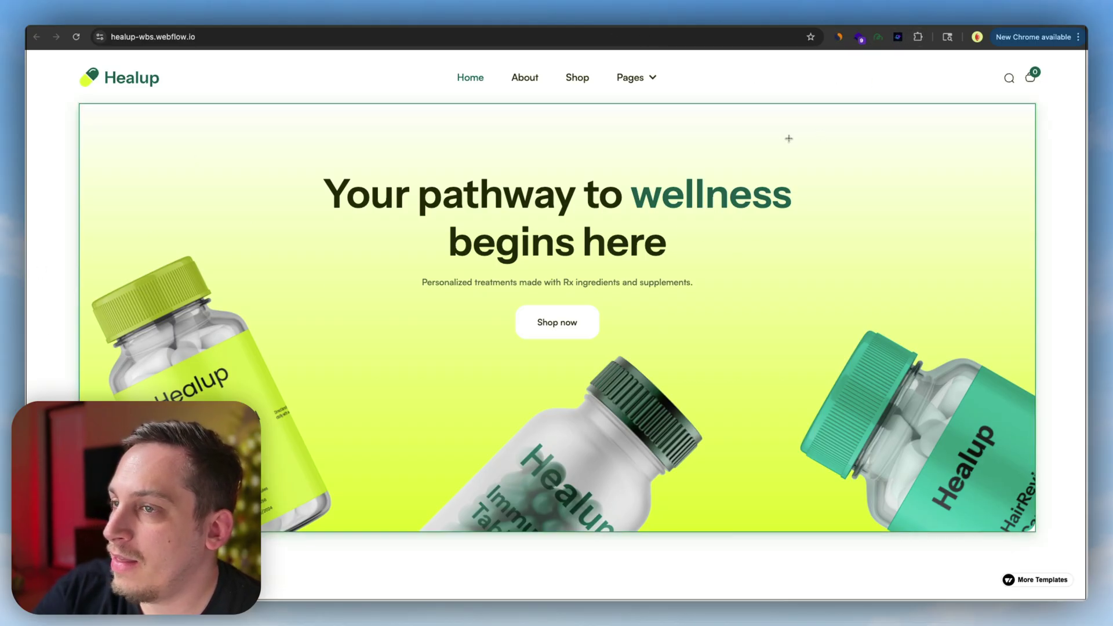
{"action": "left_click", "coordinate": [48, 94]}
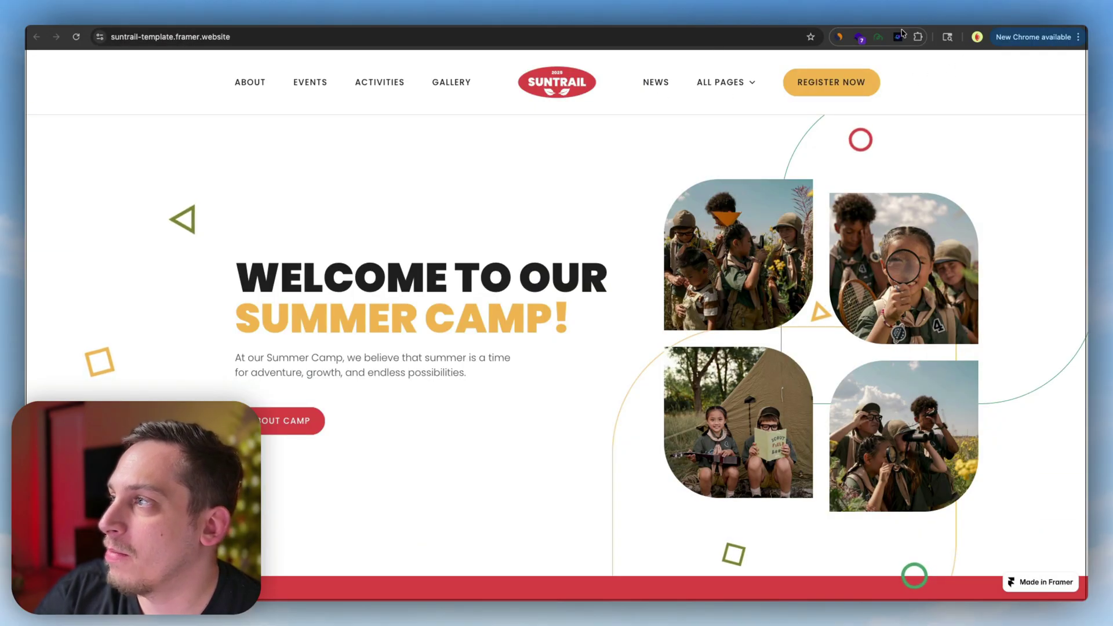
{"action": "left_click", "coordinate": [878, 36]}
{"action": "left_click", "coordinate": [843, 124]}
{"action": "left_click", "coordinate": [961, 105]}
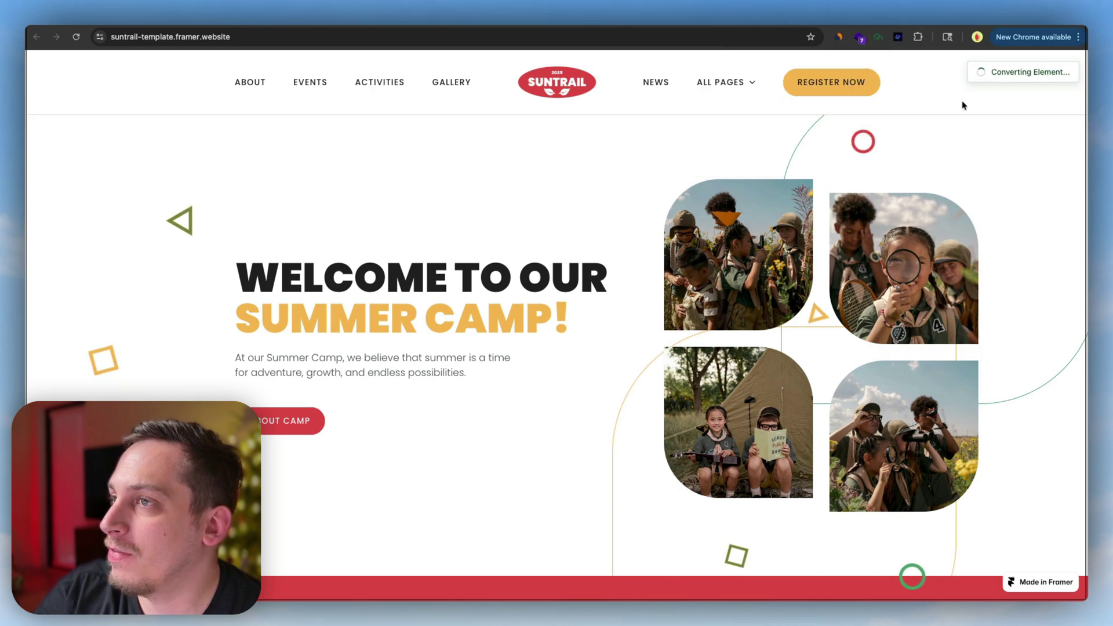
{"action": "left_click", "coordinate": [825, 130]}
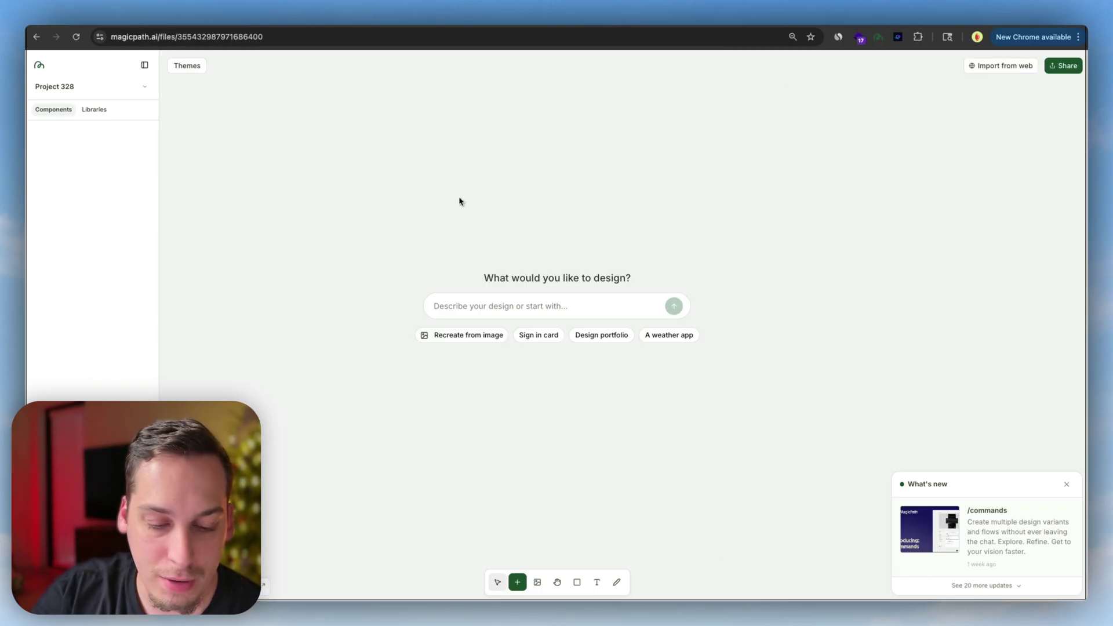
{"action": "key", "text": "super+v"}
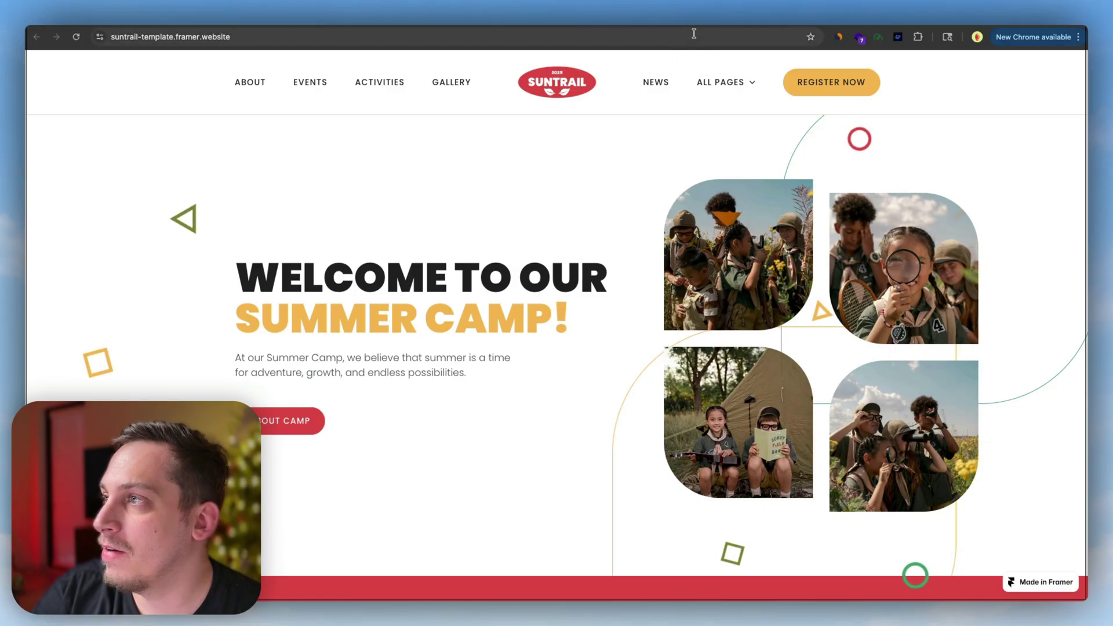
- Capture the Healup hero section and paste it as Component 2, aligned beneath Component 1
{"action": "key", "text": "super+bracketleft"}
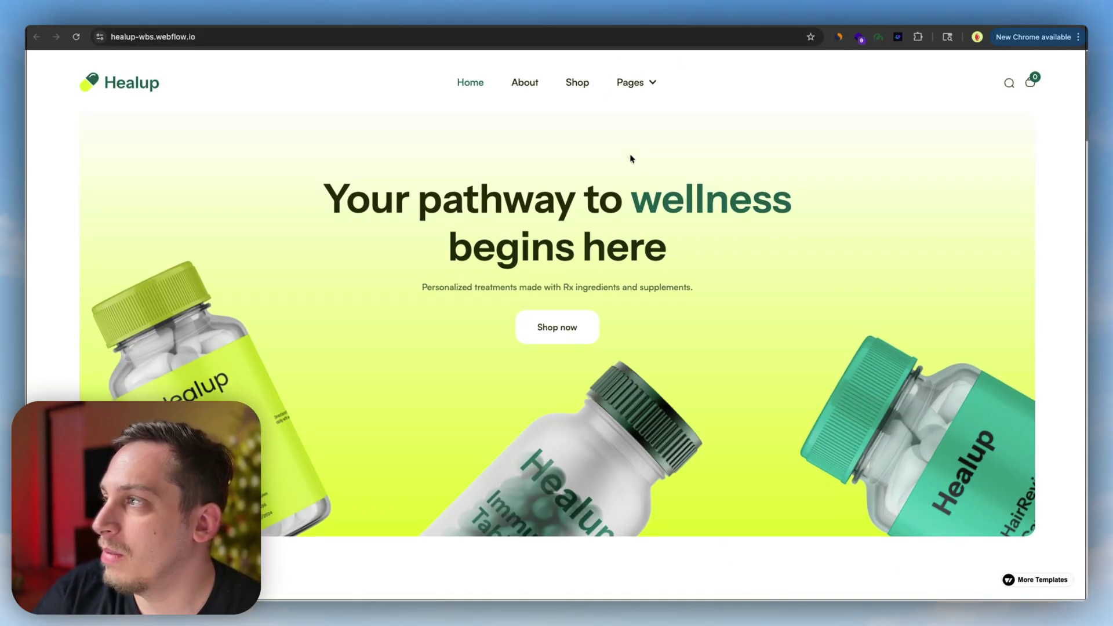
{"action": "left_click", "coordinate": [878, 36]}
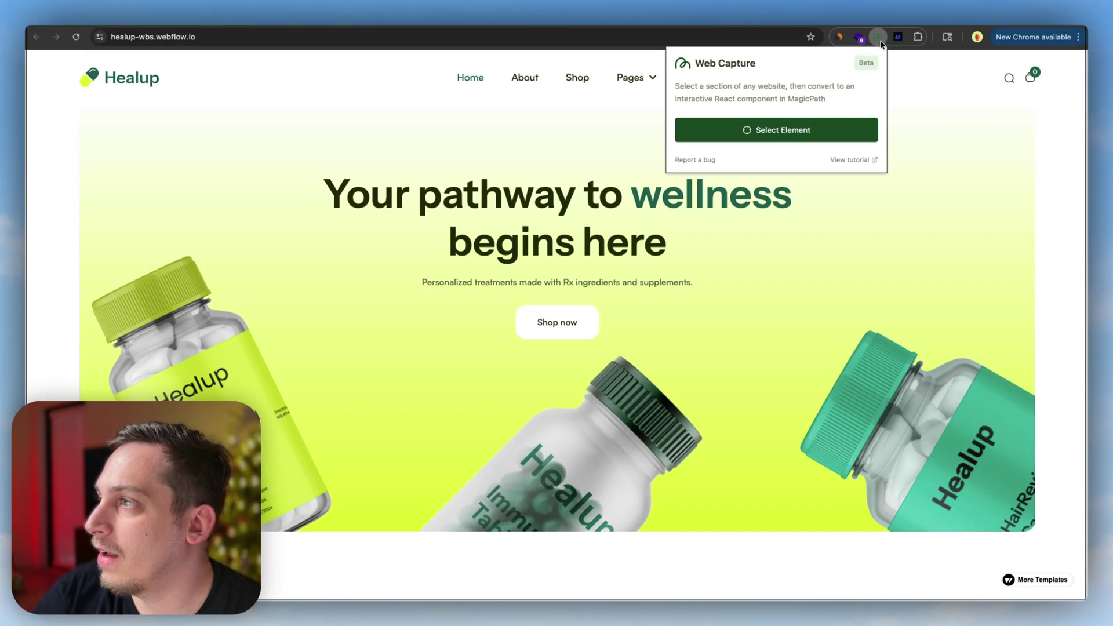
{"action": "left_click", "coordinate": [791, 130]}
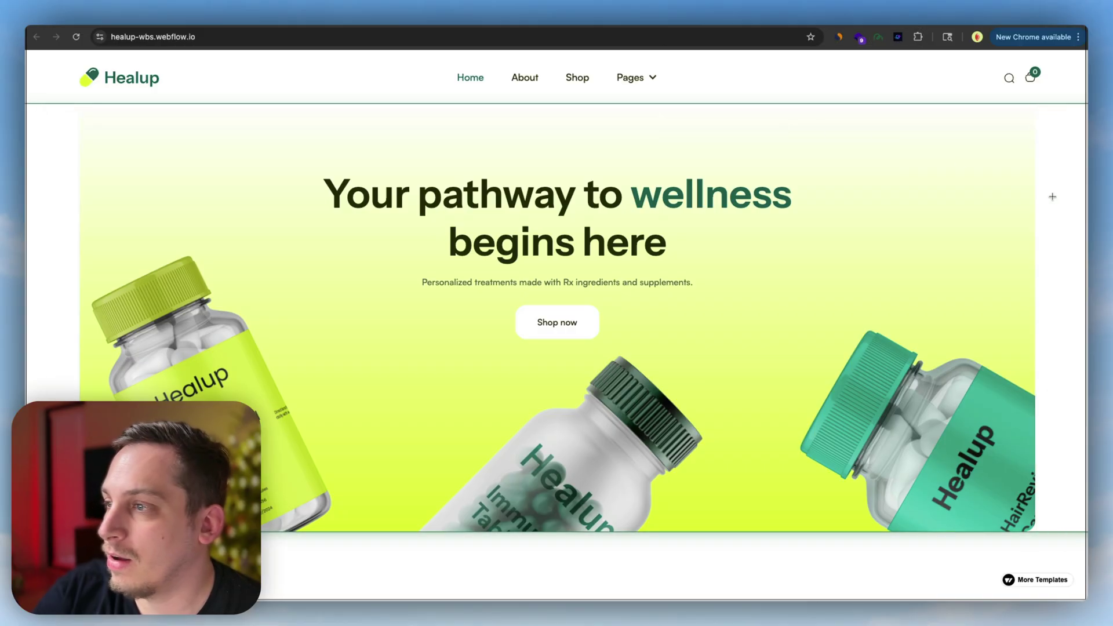
{"action": "left_click", "coordinate": [1051, 197]}
{"action": "left_click", "coordinate": [801, 138]}
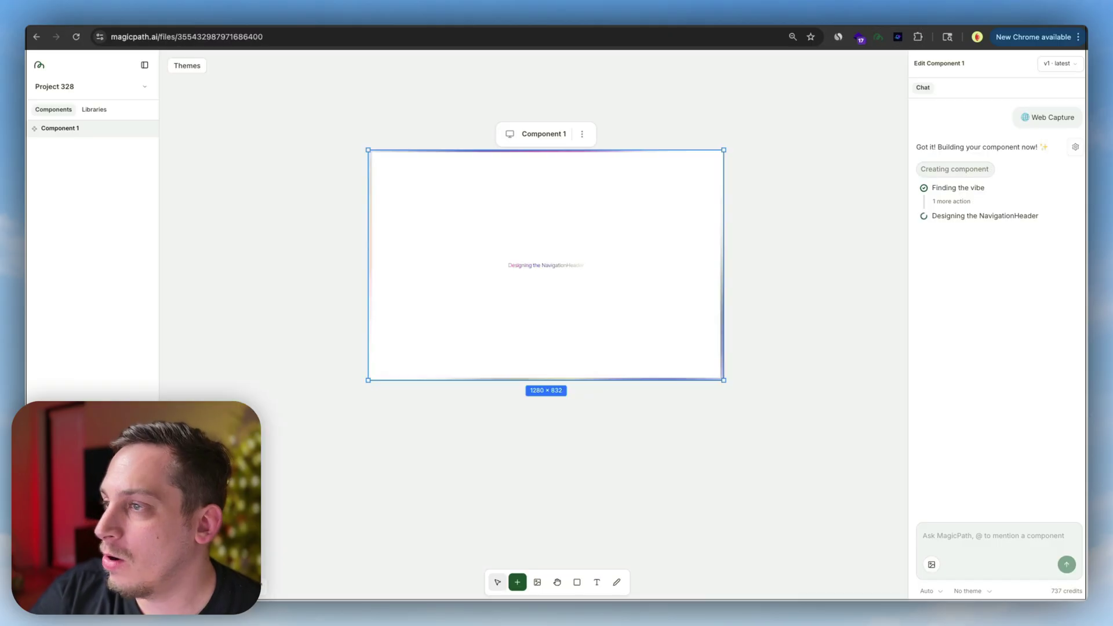
{"action": "left_click", "coordinate": [492, 499]}
{"action": "key", "text": "ctrl+v"}
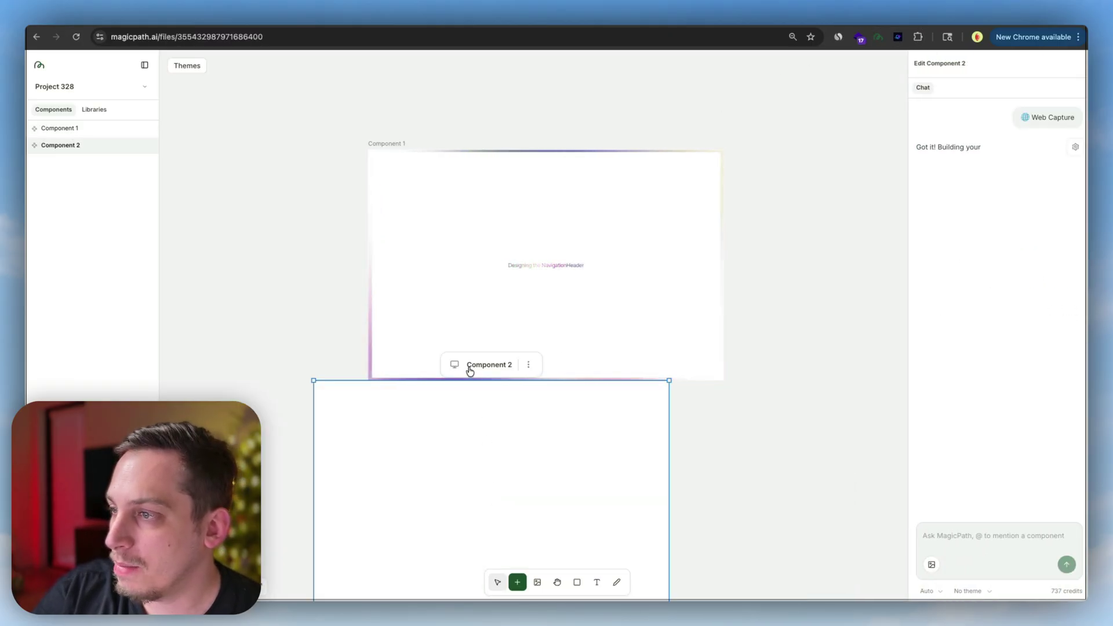
{"action": "left_click_drag", "start_coordinate": [470, 368], "coordinate": [524, 378]}
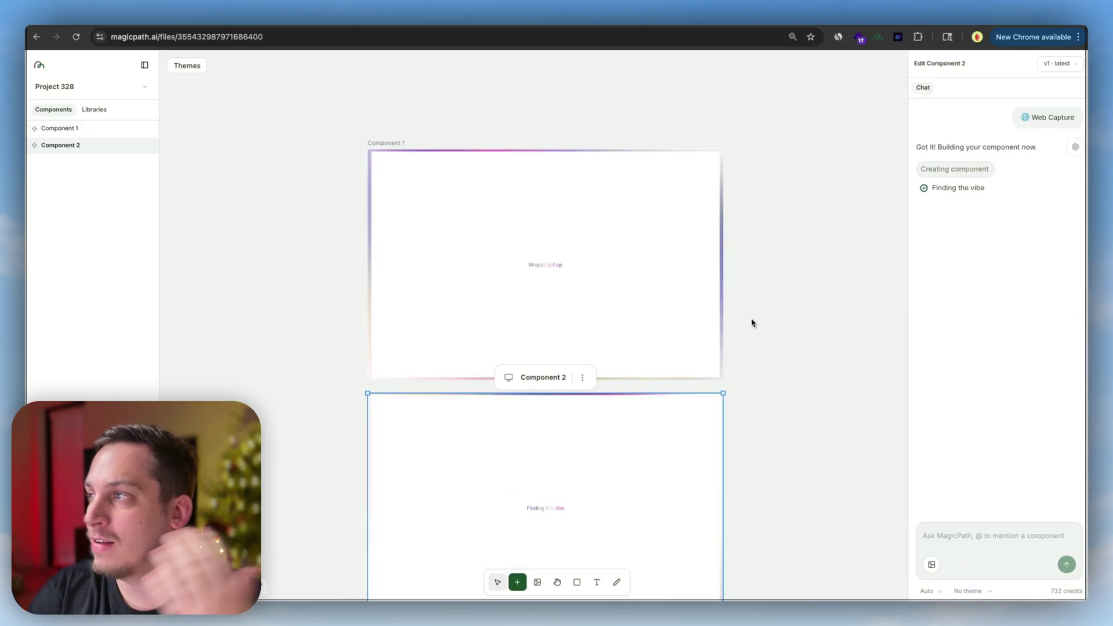
{"action": "scroll", "coordinate": [752, 321], "scroll_direction": "down", "scroll_amount": 5}
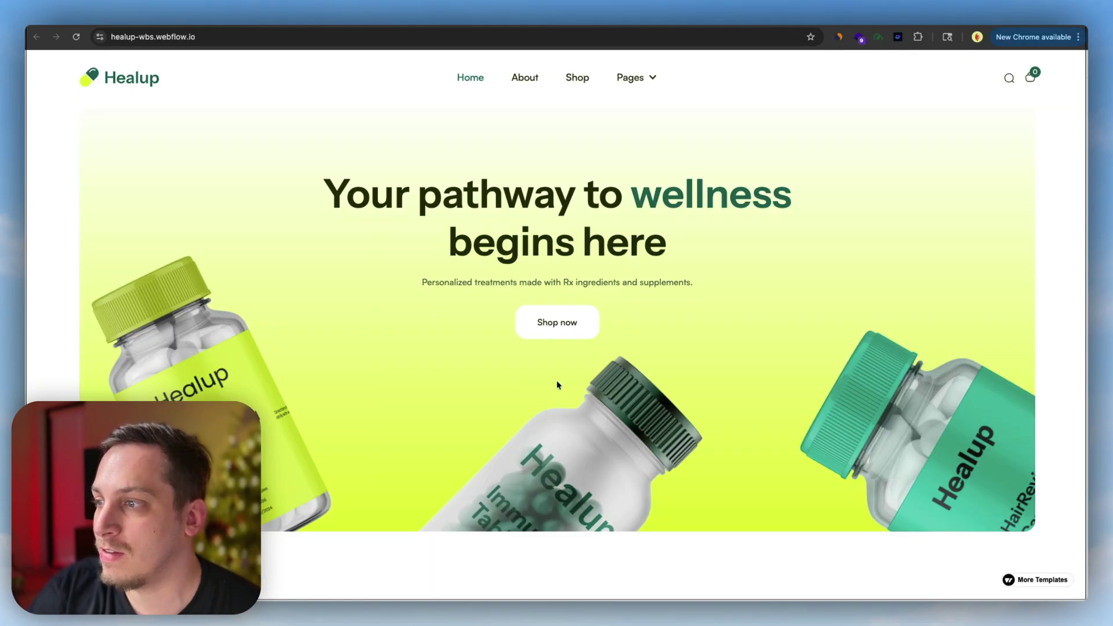
{"action": "scroll", "coordinate": [558, 385], "scroll_direction": "down", "scroll_amount": 10}
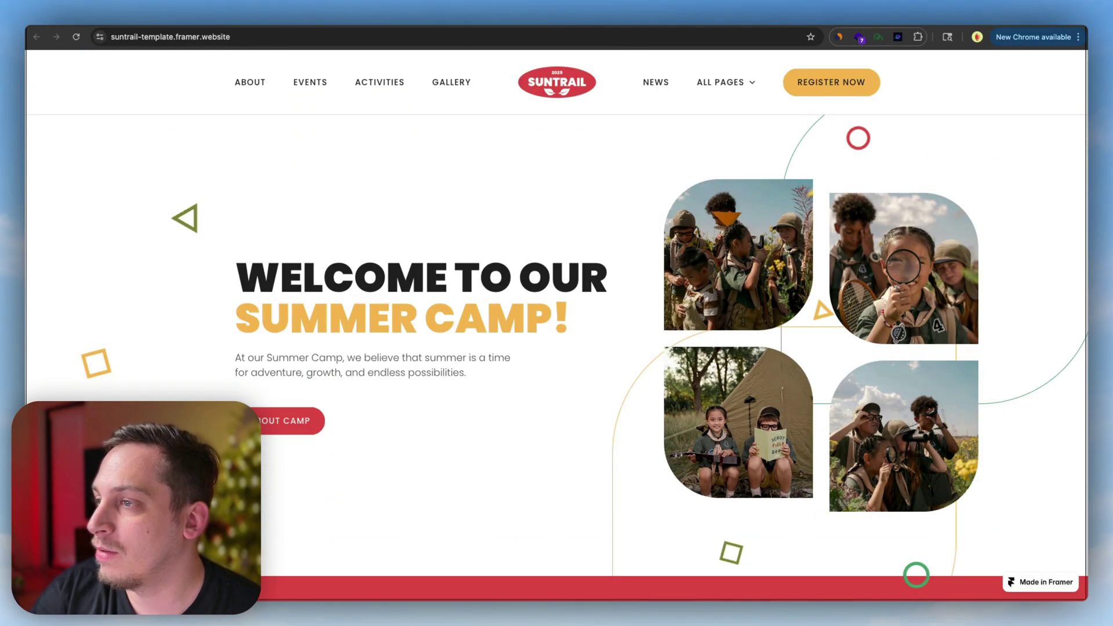
{"action": "scroll", "coordinate": [559, 276], "scroll_direction": "down", "scroll_amount": 5}
{"action": "scroll", "coordinate": [559, 276], "scroll_direction": "down", "scroll_amount": 1}
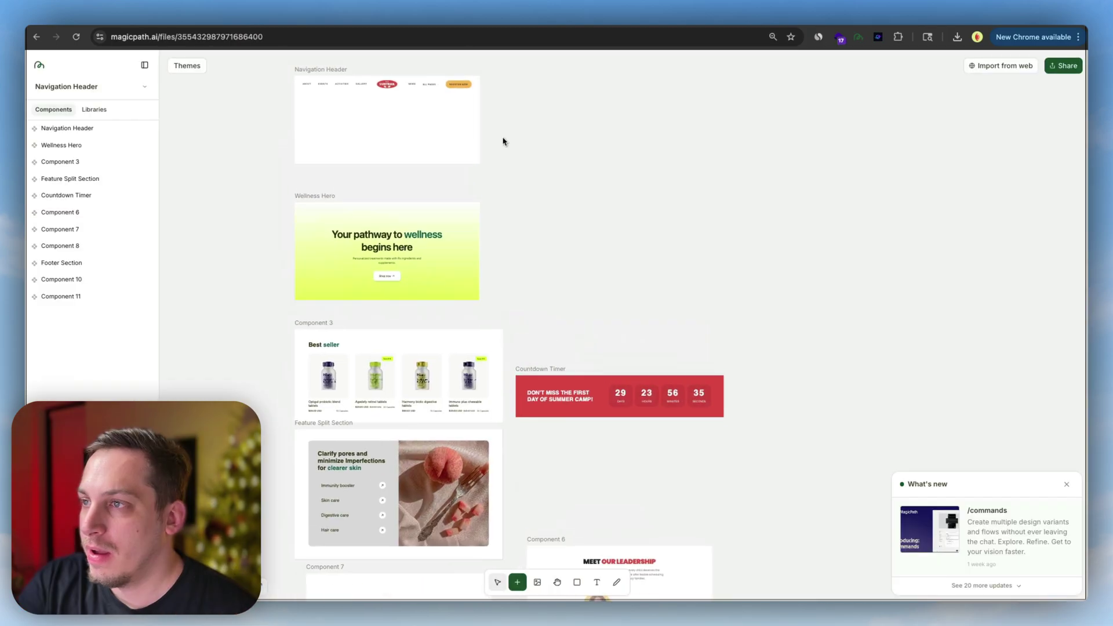
- Scroll through the captured components laid out on the MagicPath canvas
{"action": "scroll", "coordinate": [503, 141], "scroll_direction": "up", "scroll_amount": 1}
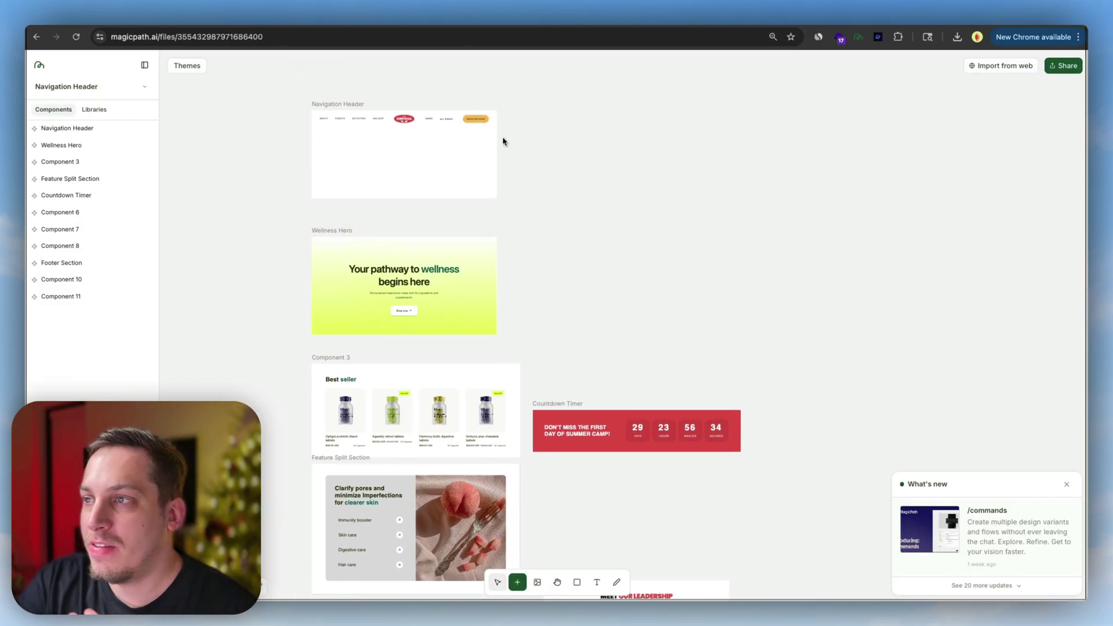
{"action": "scroll", "coordinate": [503, 142], "scroll_direction": "down", "scroll_amount": 4}
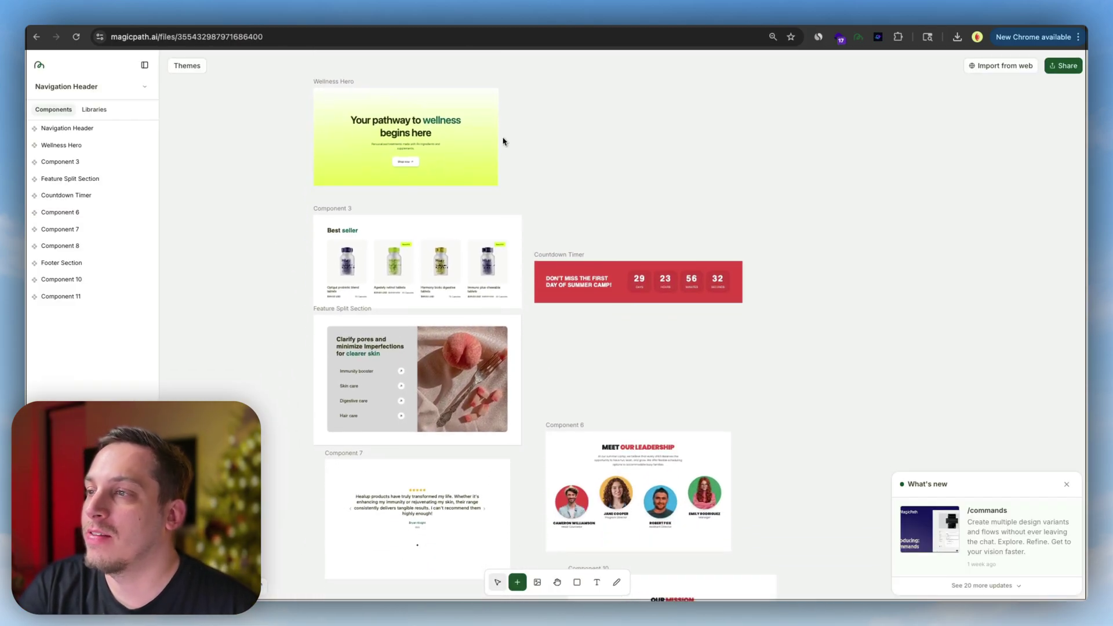
{"action": "scroll", "coordinate": [503, 141], "scroll_direction": "up", "scroll_amount": 5}
{"action": "scroll", "coordinate": [443, 212], "scroll_direction": "down", "scroll_amount": 5}
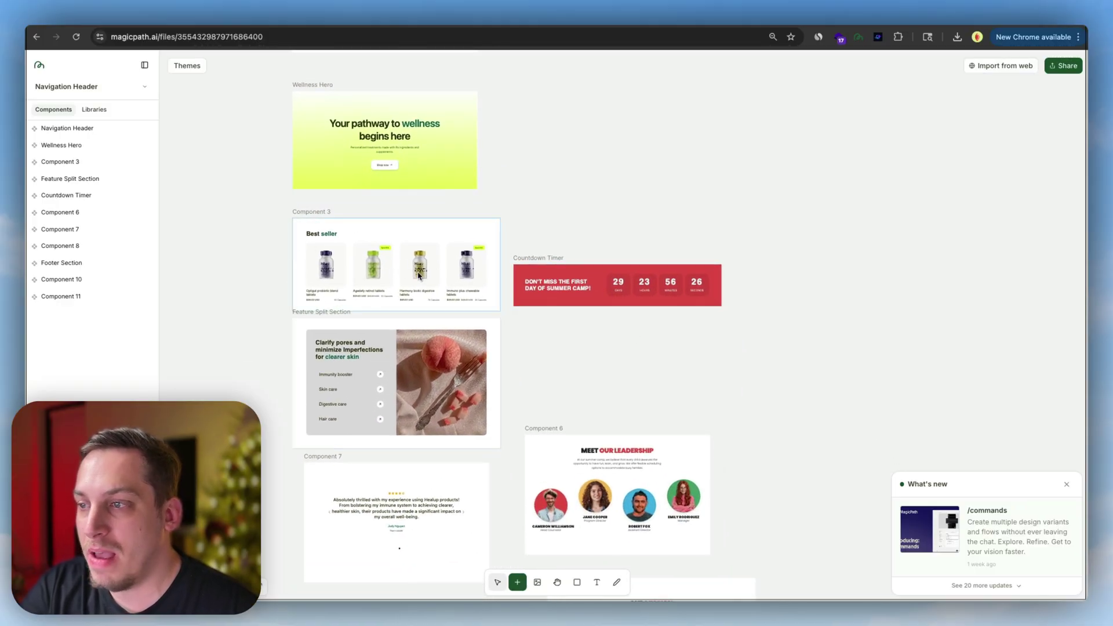
{"action": "scroll", "coordinate": [408, 281], "scroll_direction": "down", "scroll_amount": 15}
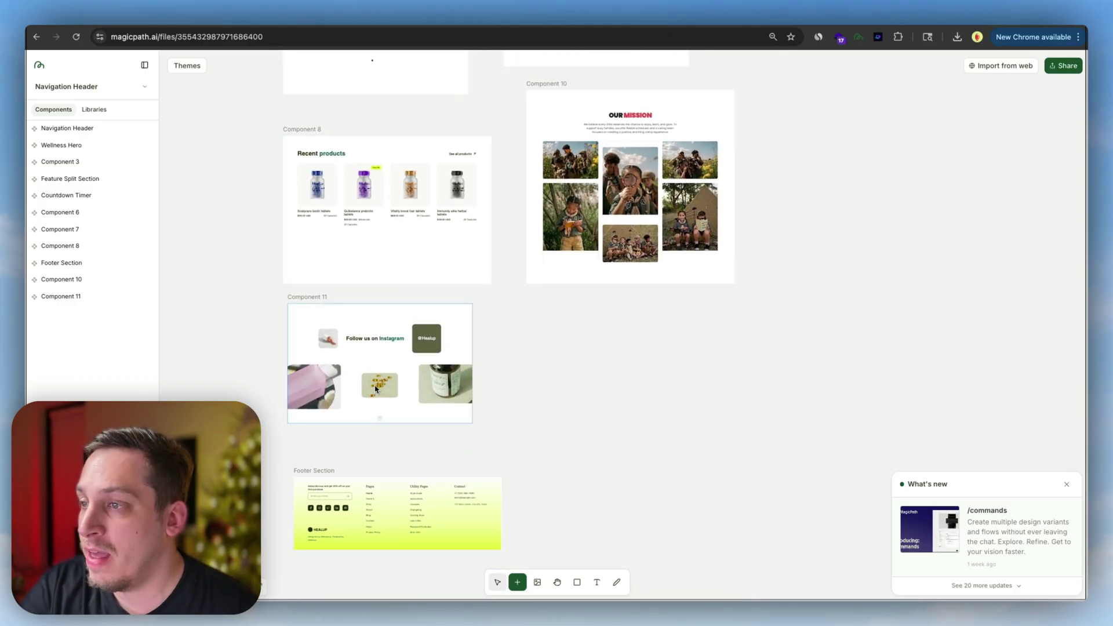
- Narrow the Footer Section to test its mobile layout, then widen it back out
{"action": "left_click", "coordinate": [355, 496]}
{"action": "scroll", "coordinate": [531, 438], "scroll_direction": "down", "scroll_amount": 2}
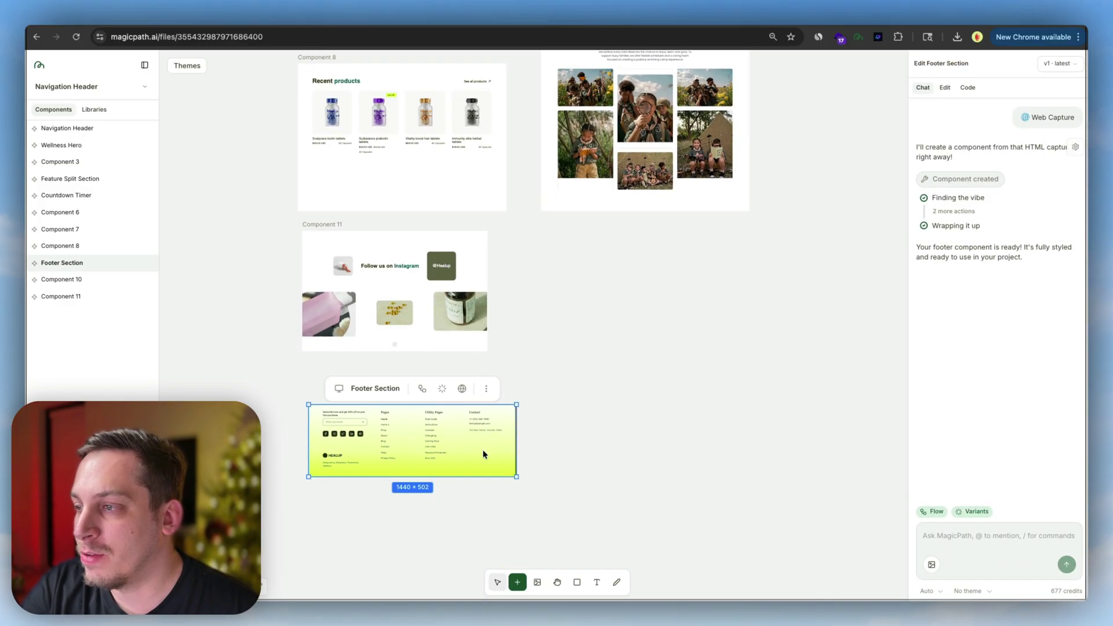
{"action": "scroll", "coordinate": [487, 455], "scroll_direction": "up", "scroll_amount": 3}
{"action": "left_click_drag", "start_coordinate": [610, 440], "coordinate": [314, 464]}
{"action": "scroll", "coordinate": [290, 452], "scroll_direction": "down", "scroll_amount": 5}
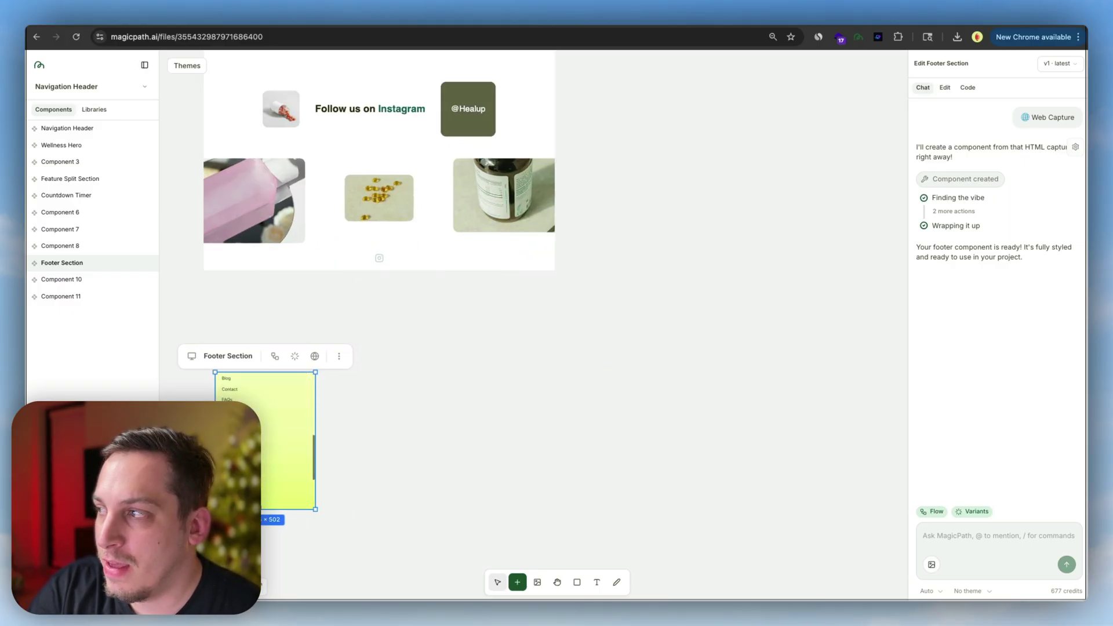
{"action": "scroll", "coordinate": [265, 441], "scroll_direction": "up", "scroll_amount": 5}
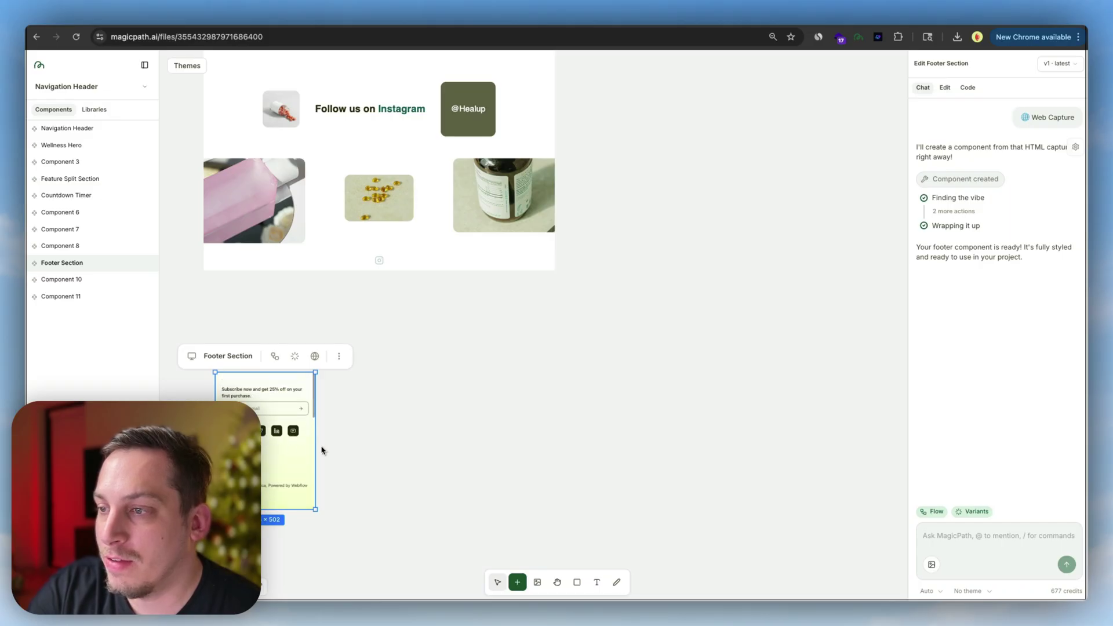
{"action": "left_click_drag", "start_coordinate": [315, 448], "coordinate": [591, 447]}
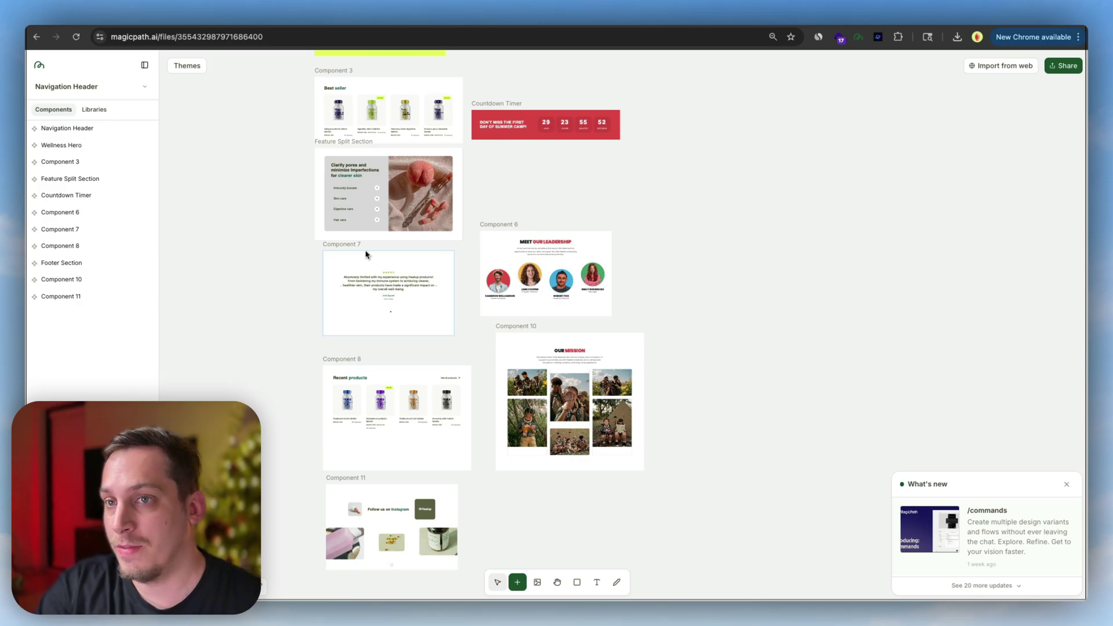
{"action": "key", "text": "shift+2"}
- Replace the SUNTRAIL logo image in the Navigation Header with the SUPS image fill
{"action": "left_click", "coordinate": [432, 297]}
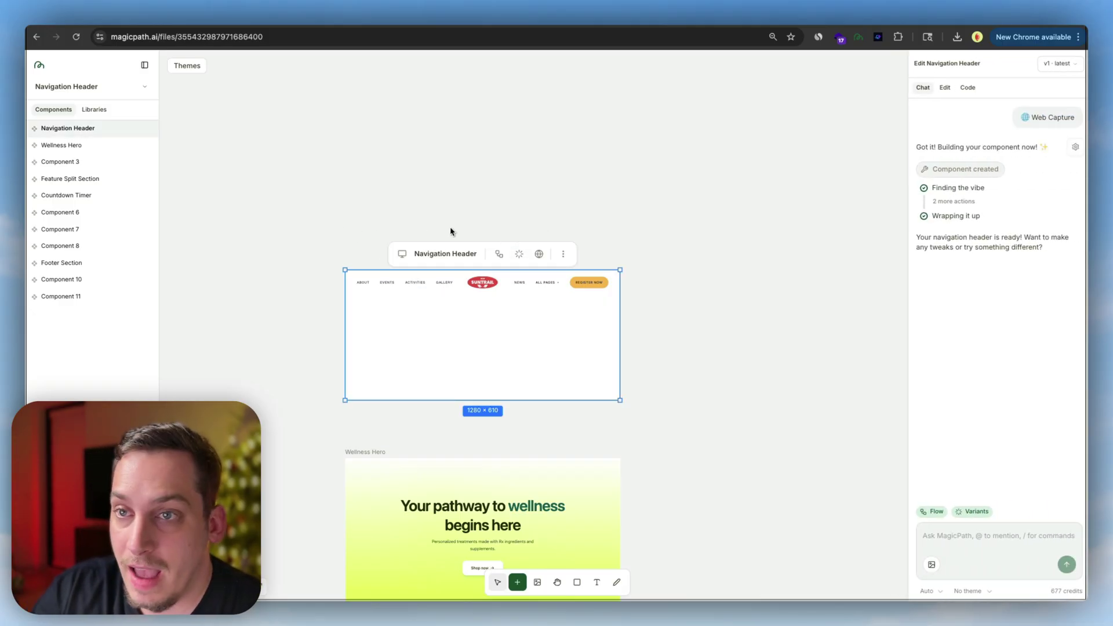
{"action": "scroll", "coordinate": [490, 217], "scroll_direction": "up", "scroll_amount": 5}
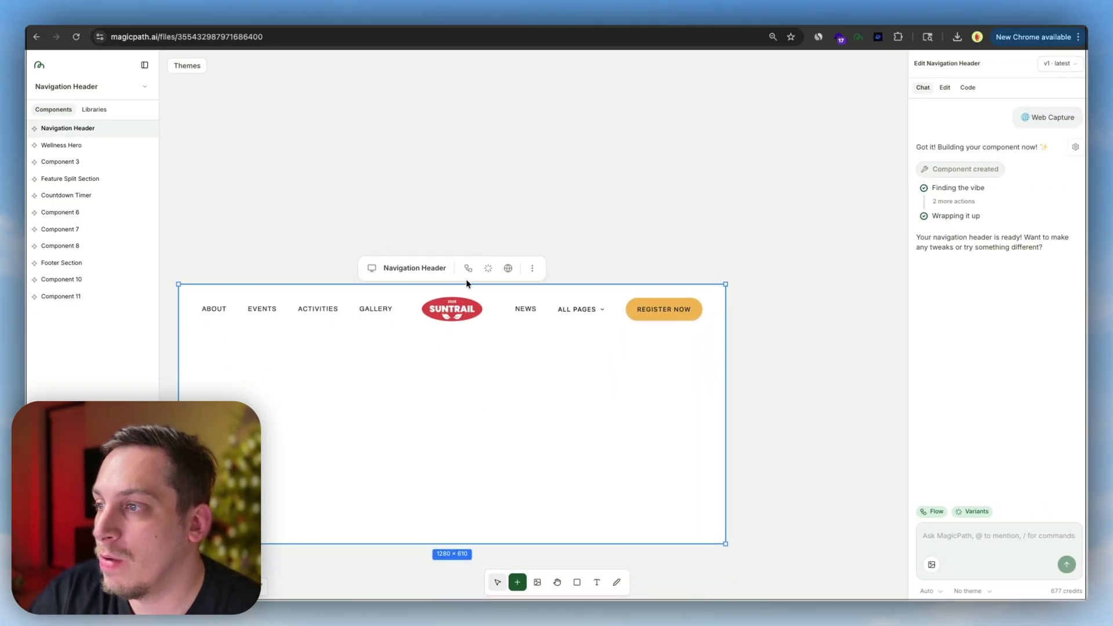
{"action": "scroll", "coordinate": [867, 168], "scroll_direction": "down", "scroll_amount": 2}
{"action": "left_click", "coordinate": [945, 88]}
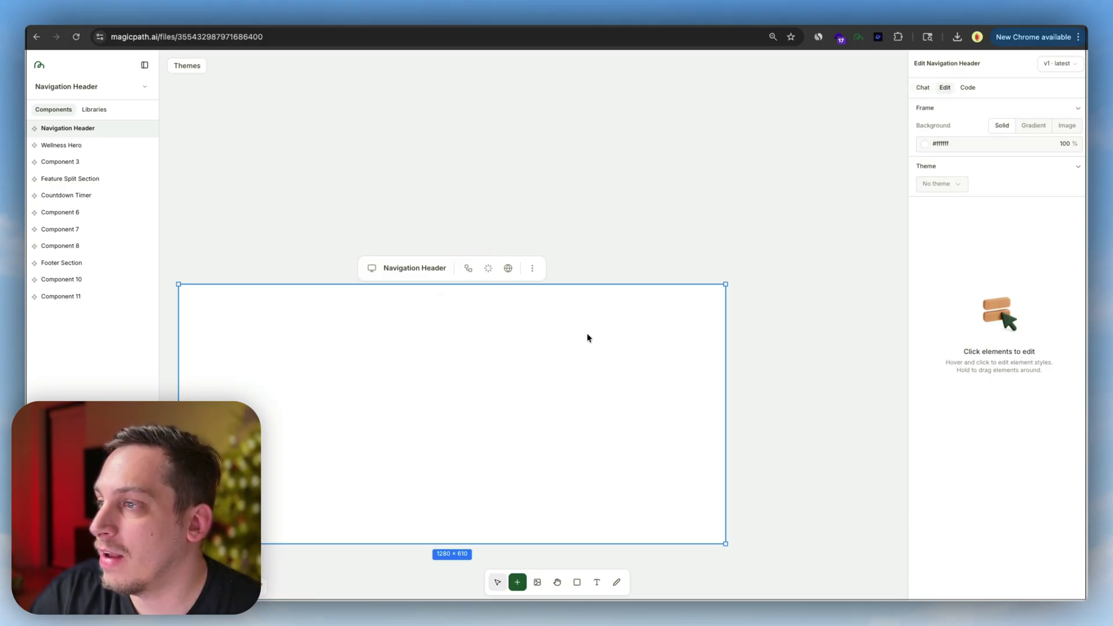
{"action": "left_click", "coordinate": [459, 318]}
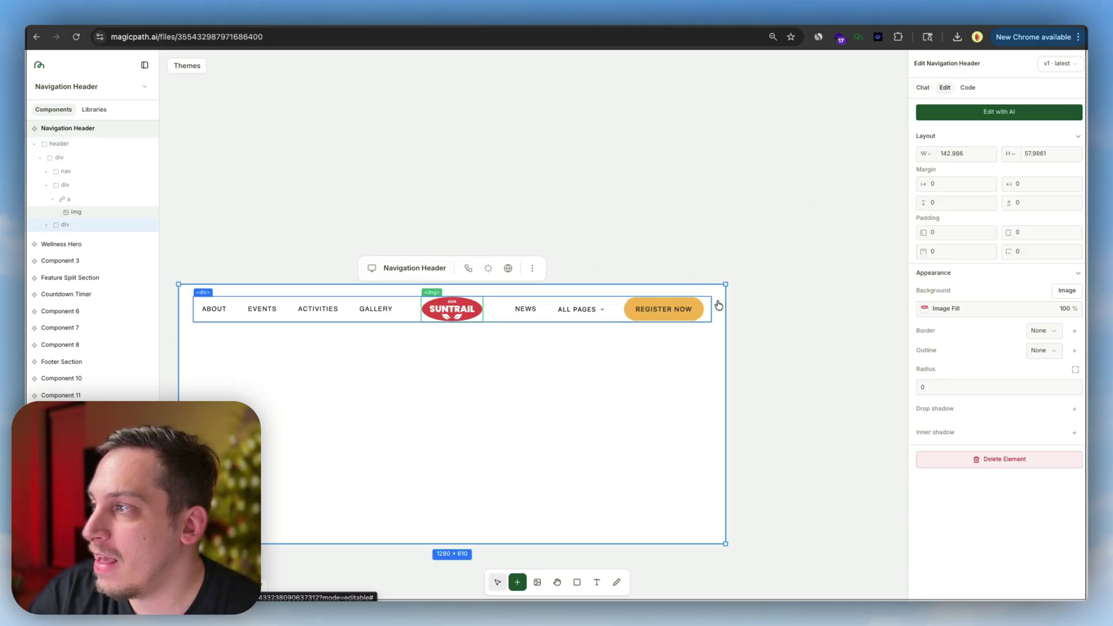
{"action": "left_click", "coordinate": [927, 313]}
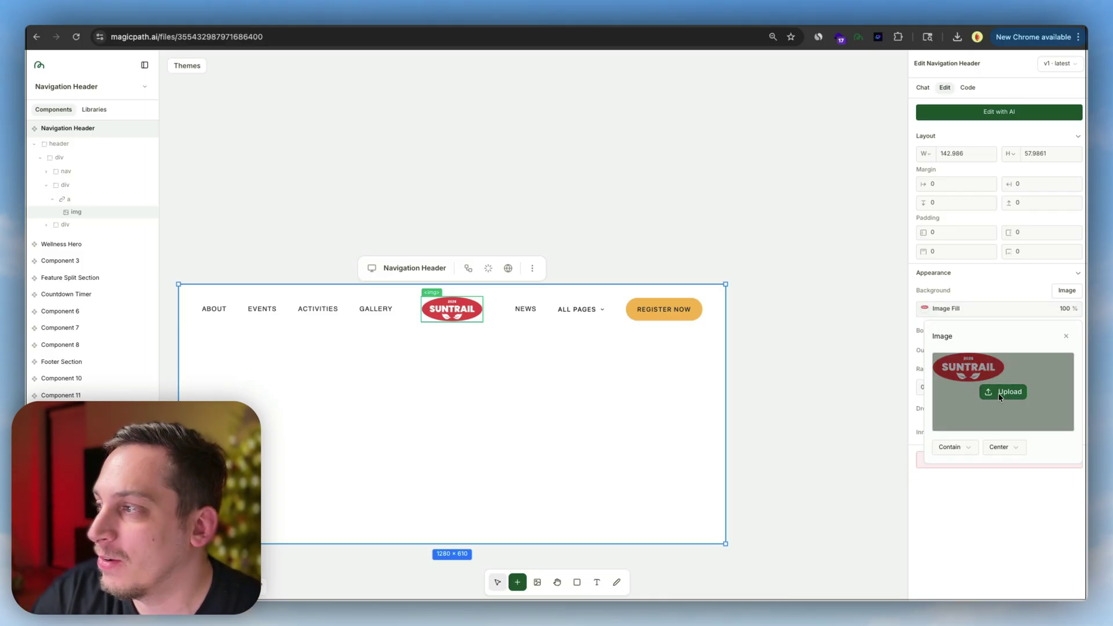
- Set the logo image and its link height to 27.99 and save the header
{"action": "double_click", "coordinate": [1037, 174]}
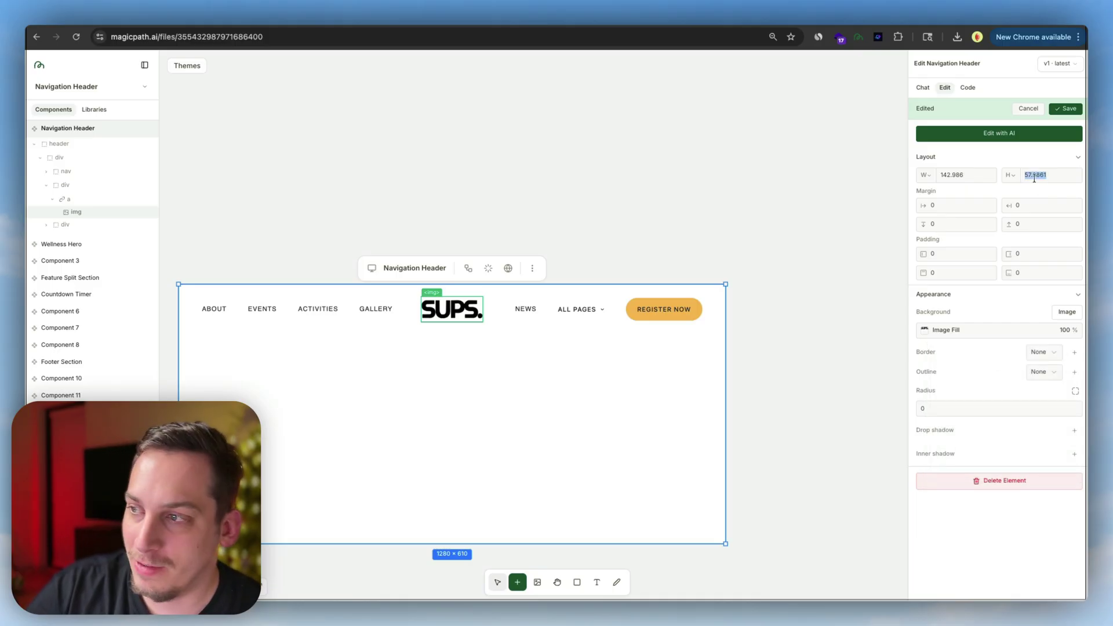
{"action": "type", "text": "37.99"}
{"action": "key", "text": "shift+Down"}
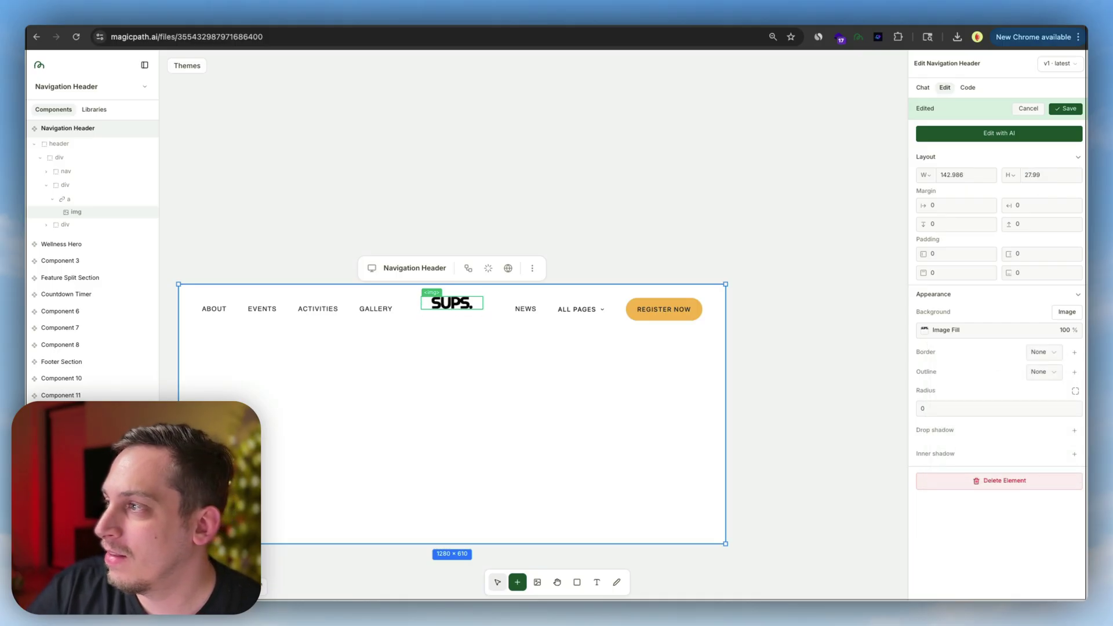
{"action": "left_click", "coordinate": [461, 317]}
{"action": "double_click", "coordinate": [1037, 174]}
{"action": "type", "text": "27.99"}
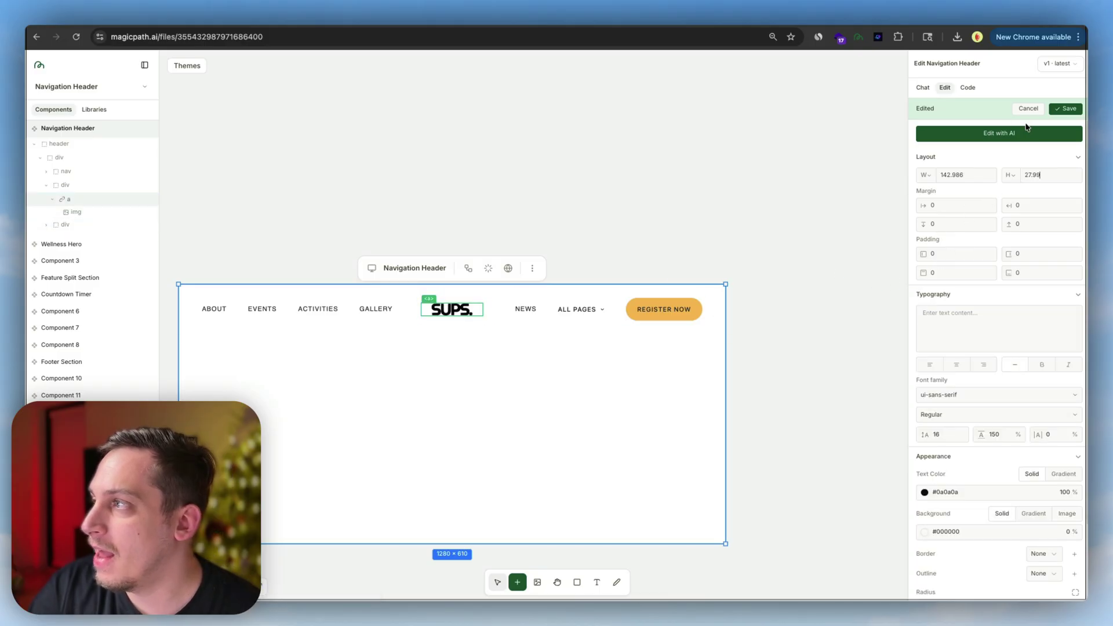
{"action": "left_click", "coordinate": [1056, 109]}
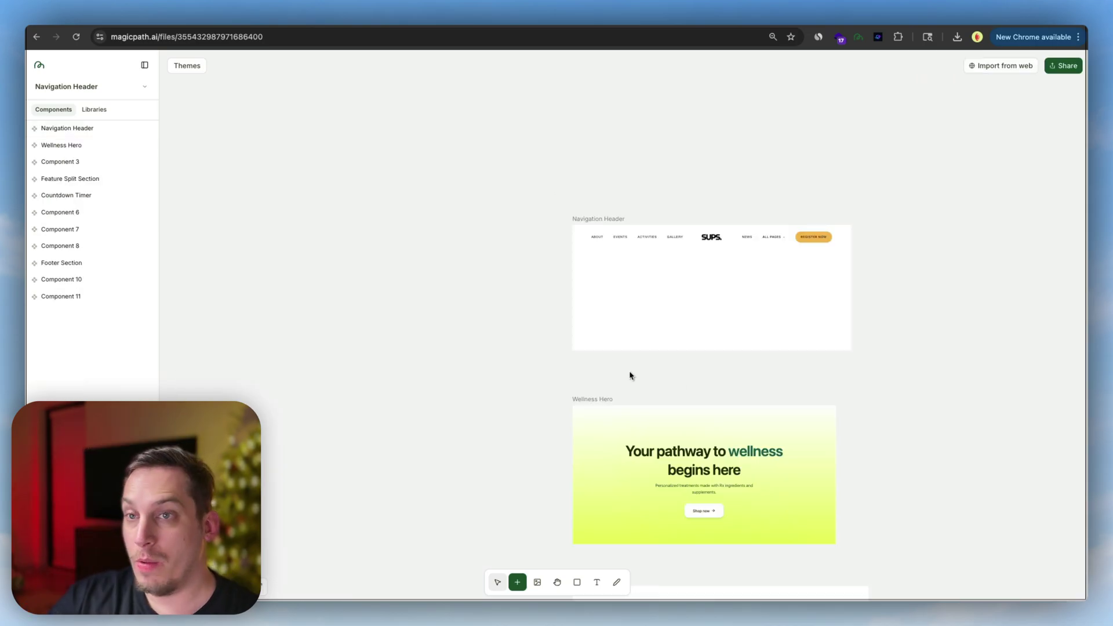
- Add a new empty component and stretch it to 1280 × 1776
{"action": "left_click", "coordinate": [413, 321]}
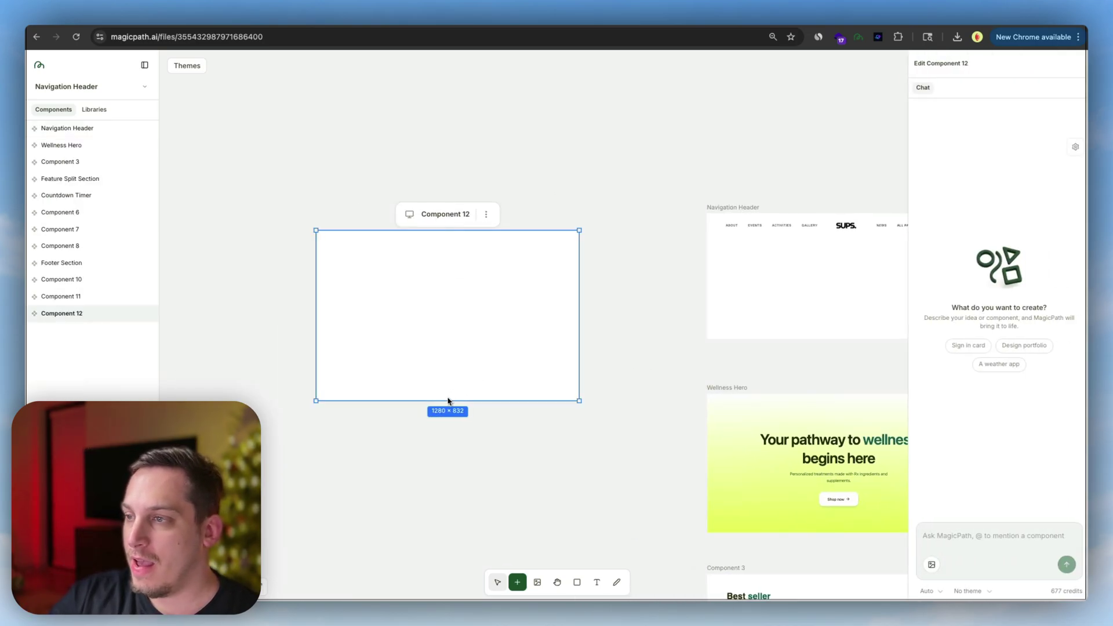
{"action": "left_click_drag", "start_coordinate": [445, 400], "coordinate": [446, 589]}
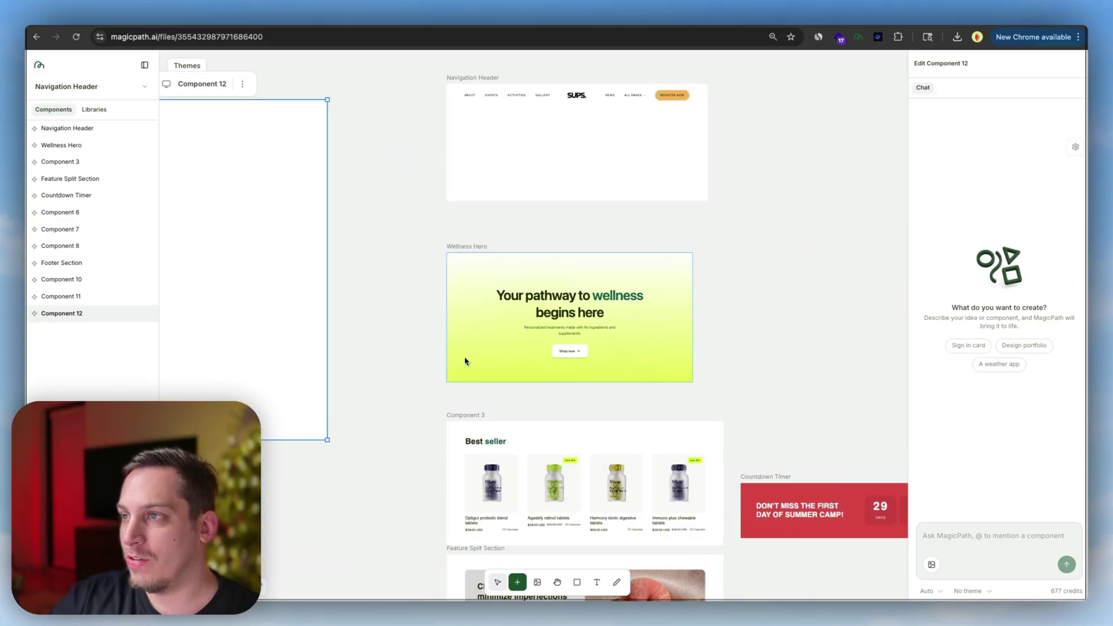
{"action": "scroll", "coordinate": [406, 337], "scroll_direction": "left", "scroll_amount": 3}
{"action": "scroll", "coordinate": [442, 194], "scroll_direction": "left", "scroll_amount": 2}
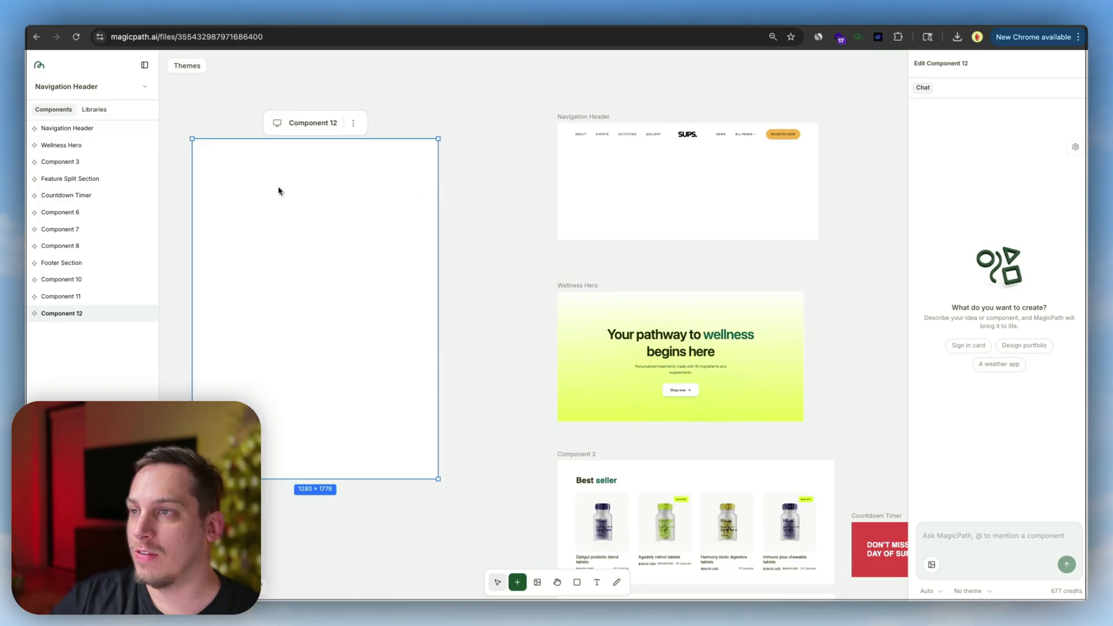
- Rename the new component from Component 12 to Main
{"action": "left_click", "coordinate": [306, 129]}
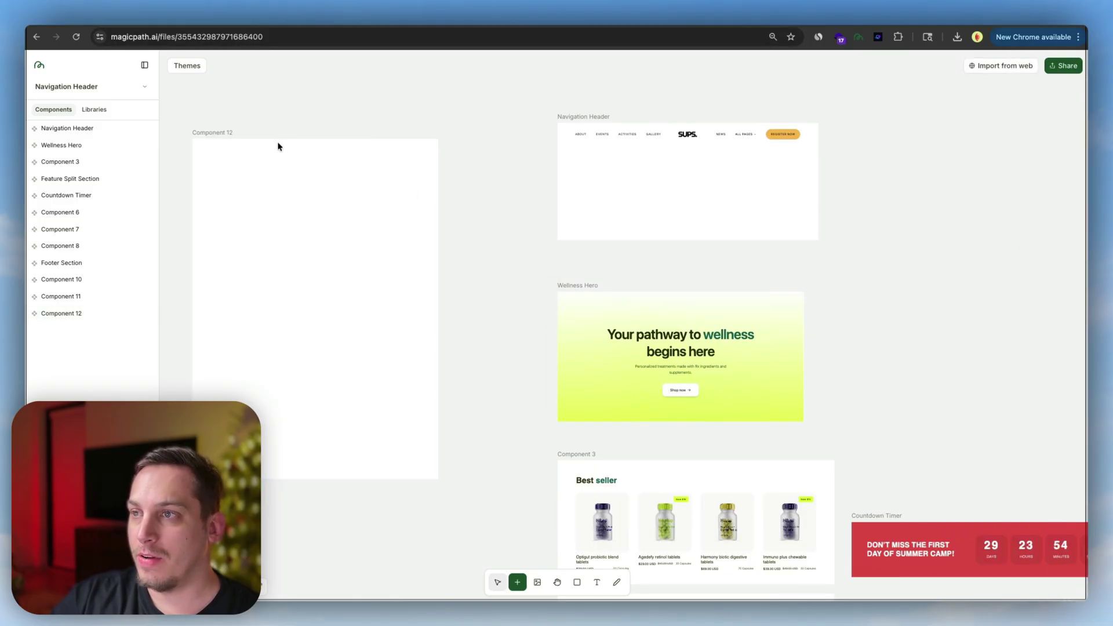
{"action": "left_click", "coordinate": [287, 153]}
{"action": "left_click", "coordinate": [353, 122]}
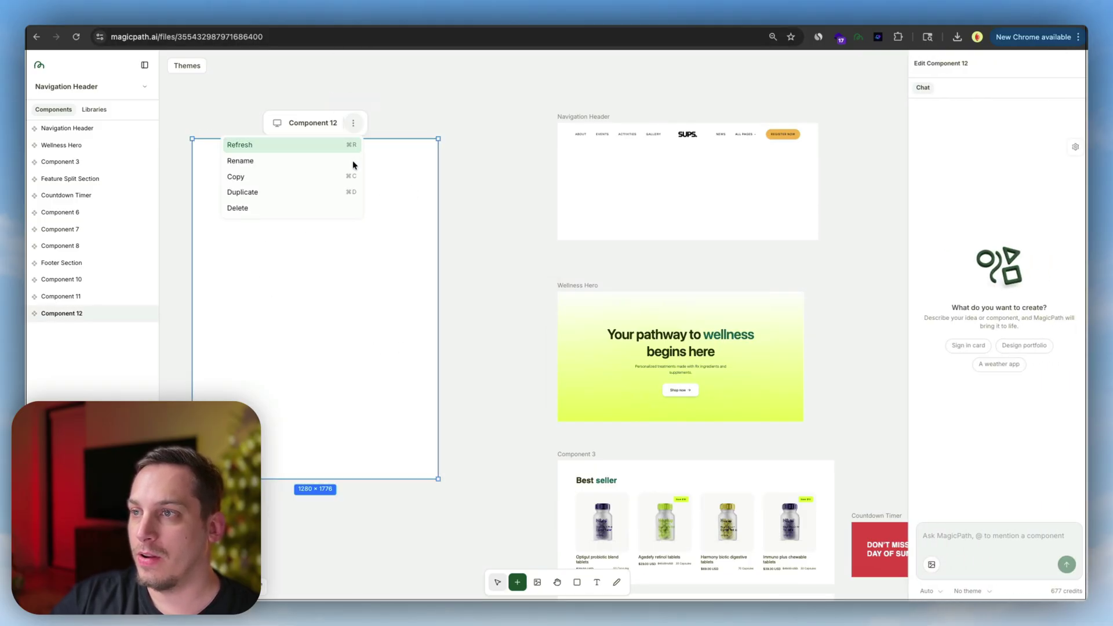
{"action": "left_click", "coordinate": [258, 161]}
{"action": "double_click", "coordinate": [281, 120]}
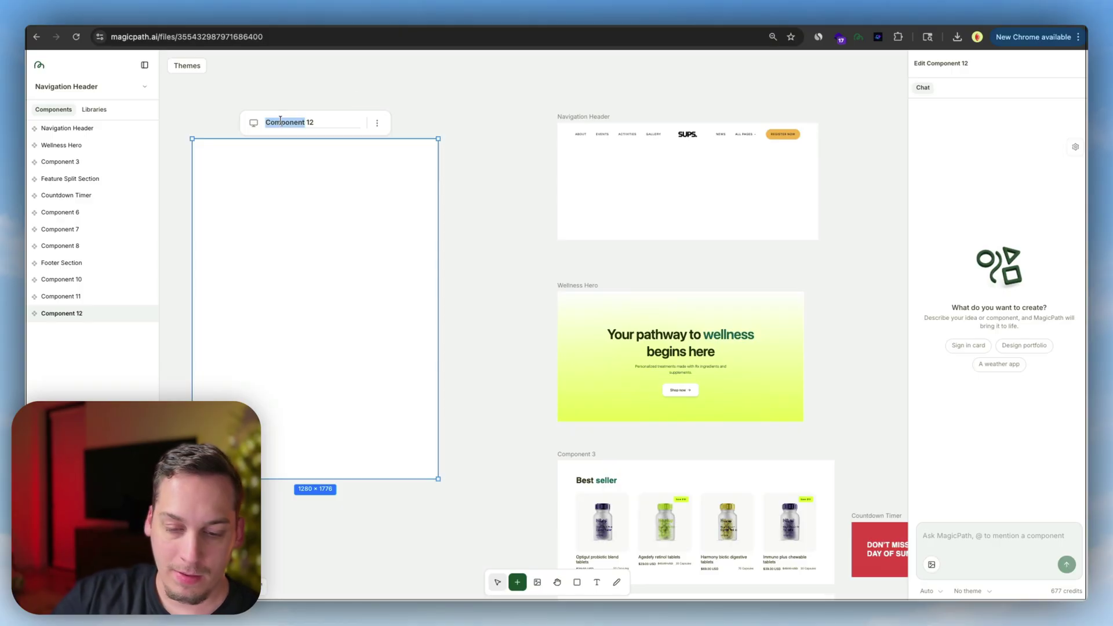
{"action": "type", "text": "Main"}
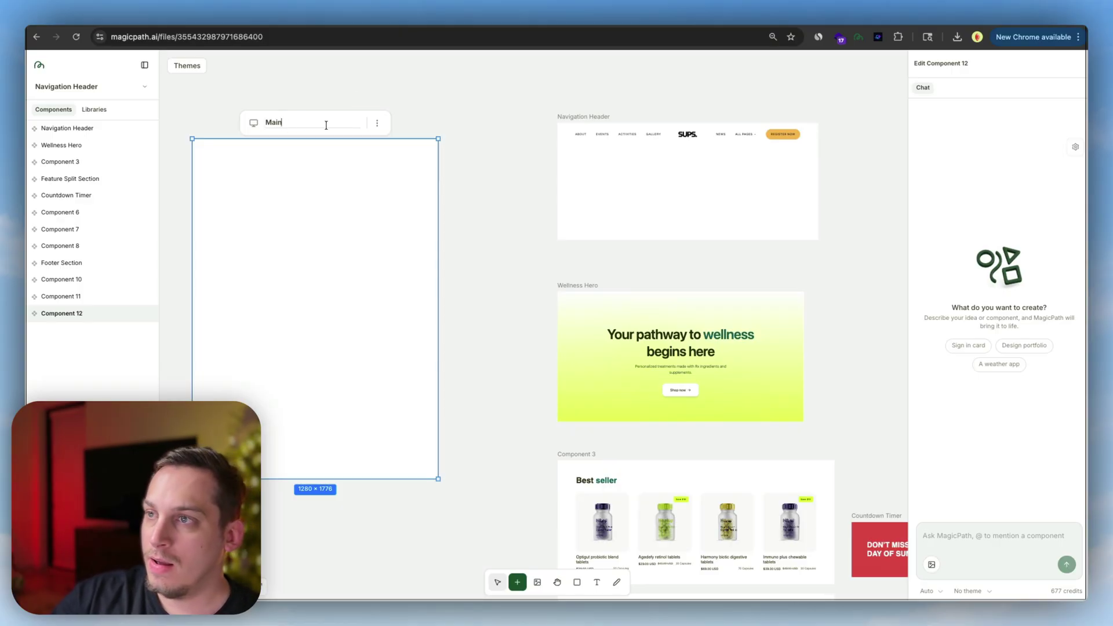
{"action": "key", "text": "Return"}
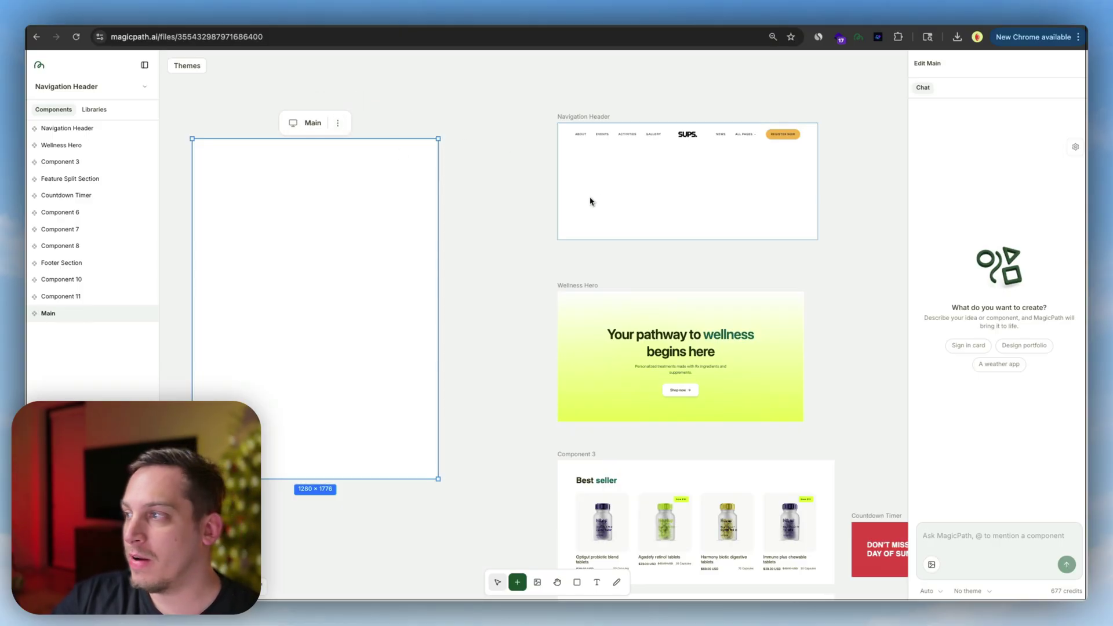
- Select the Main component and scroll through its assembled homepage sections
{"action": "scroll", "coordinate": [526, 207], "scroll_direction": "up", "scroll_amount": 1}
{"action": "scroll", "coordinate": [526, 208], "scroll_direction": "up", "scroll_amount": 1}
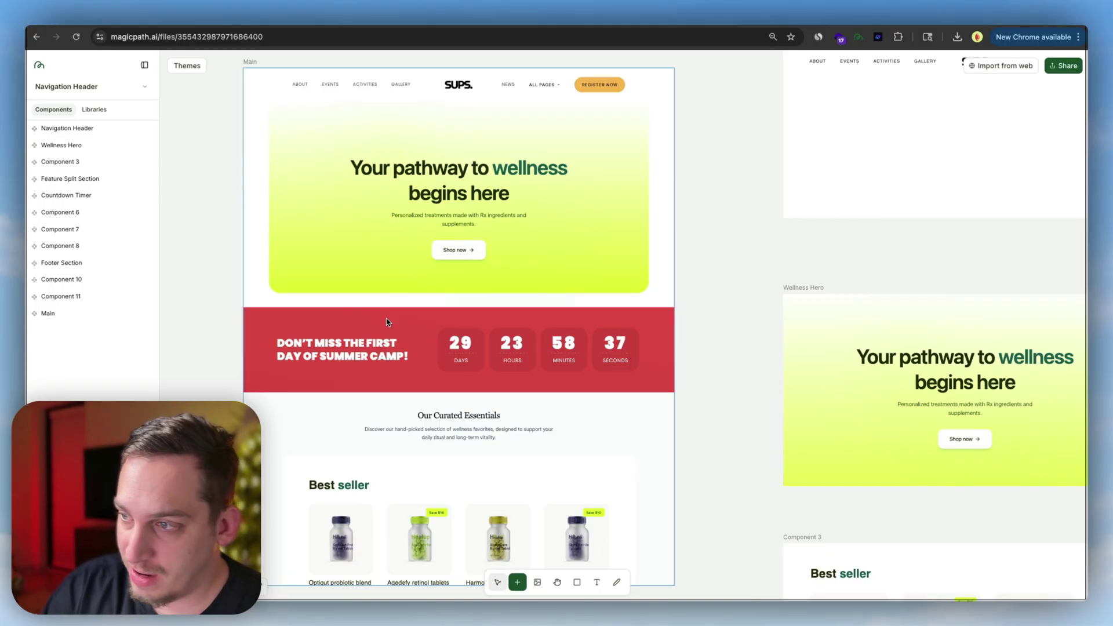
{"action": "scroll", "coordinate": [351, 379], "scroll_direction": "down", "scroll_amount": 4}
{"action": "left_click", "coordinate": [351, 380]}
{"action": "scroll", "coordinate": [350, 376], "scroll_direction": "down", "scroll_amount": 15}
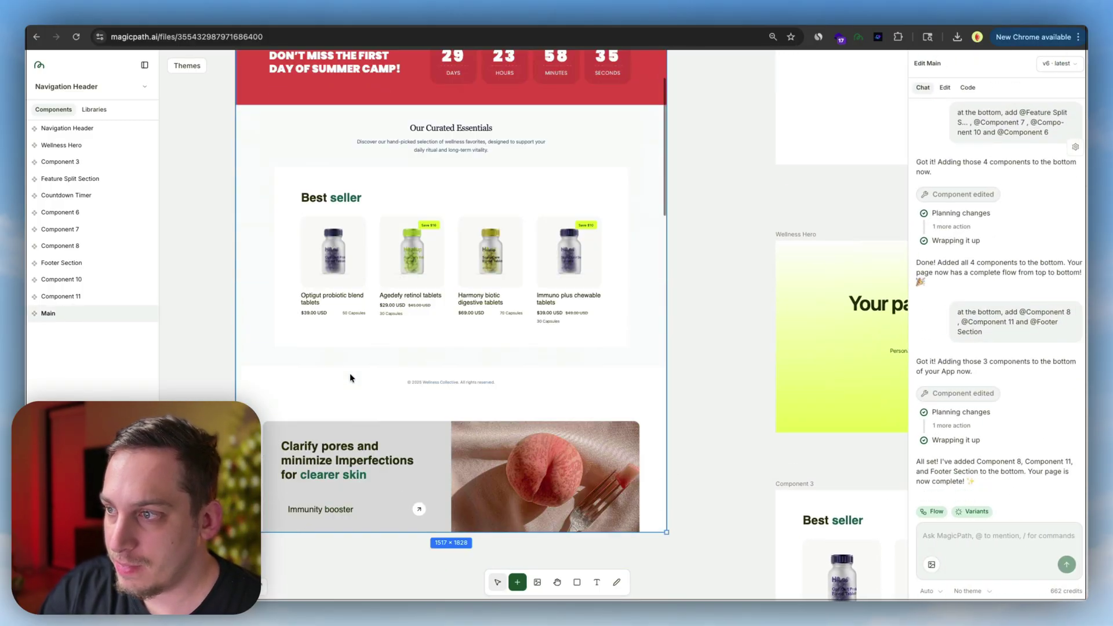
{"action": "scroll", "coordinate": [350, 377], "scroll_direction": "down", "scroll_amount": 10}
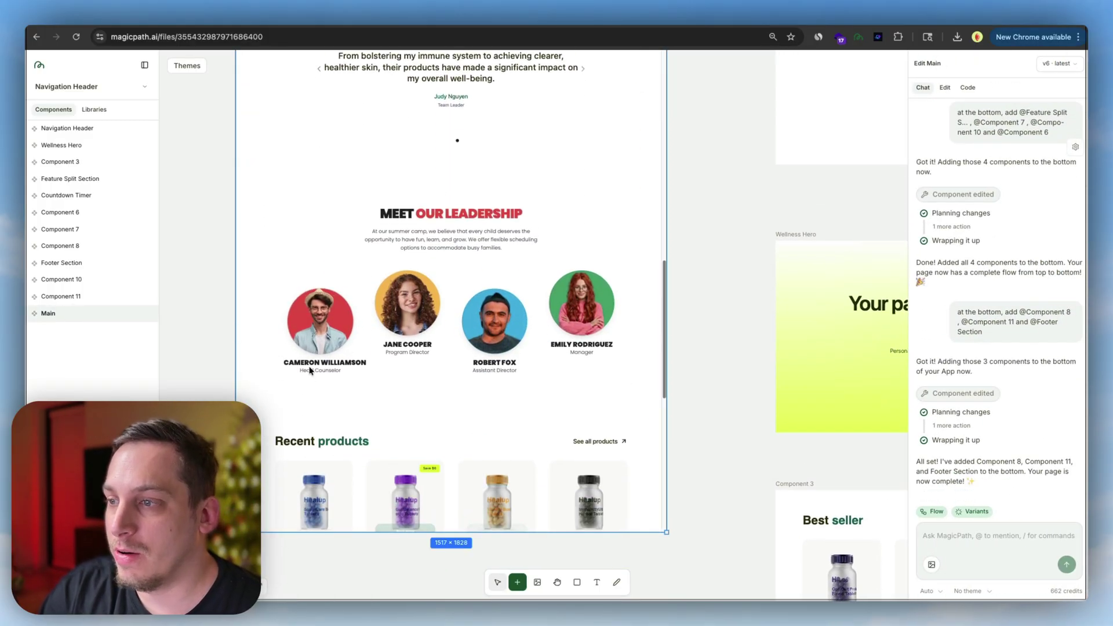
{"action": "scroll", "coordinate": [331, 355], "scroll_direction": "down", "scroll_amount": 2}
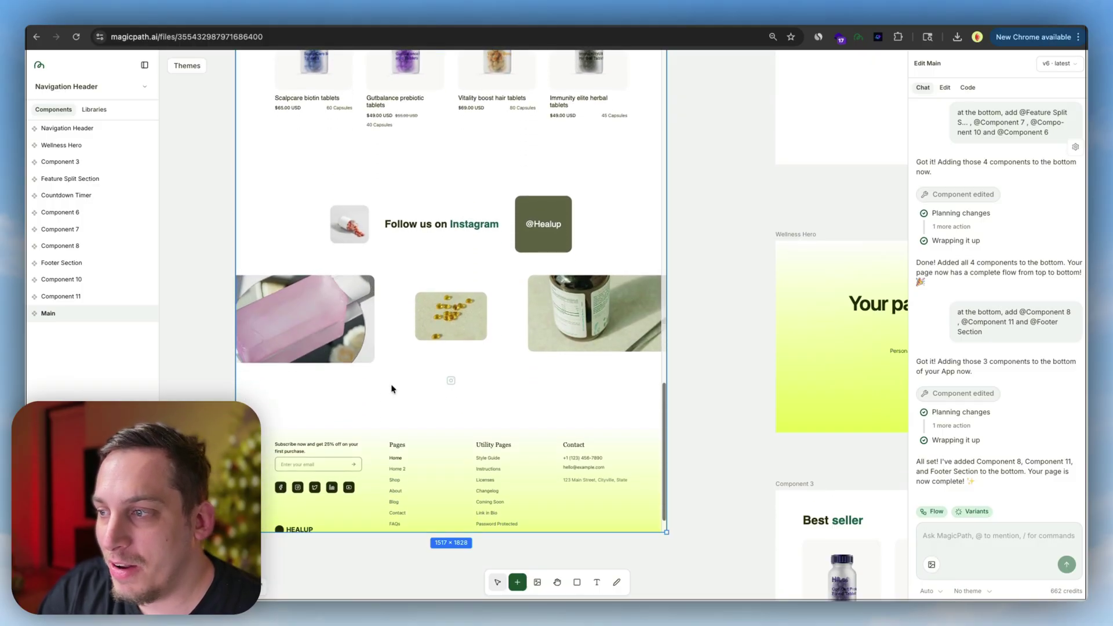
{"action": "scroll", "coordinate": [392, 388], "scroll_direction": "down", "scroll_amount": 3}
{"action": "scroll", "coordinate": [402, 387], "scroll_direction": "up", "scroll_amount": 10}
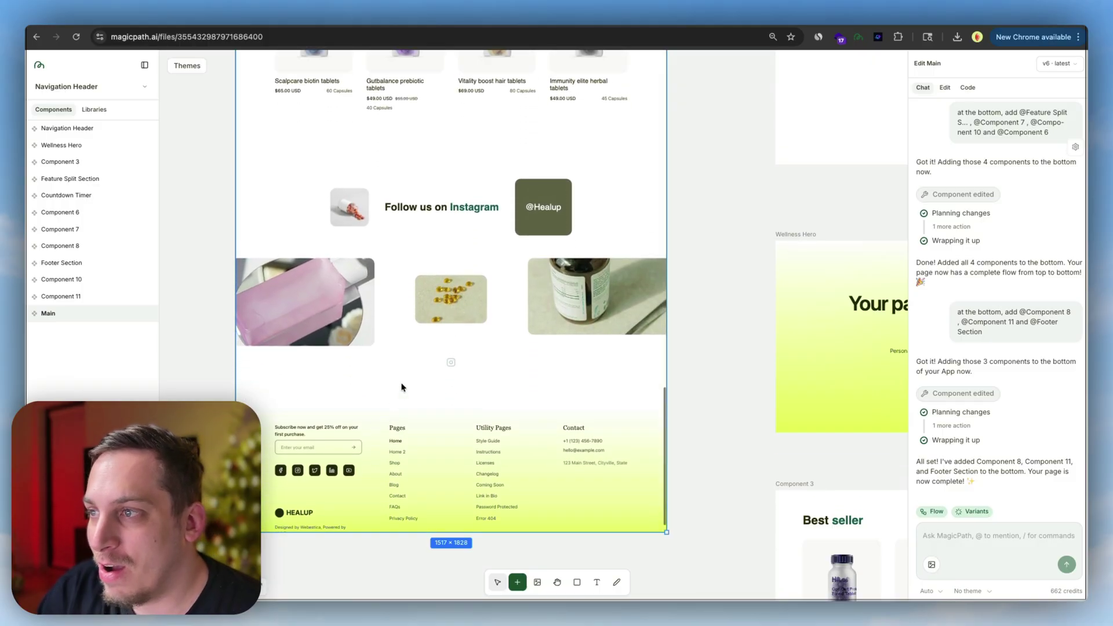
{"action": "scroll", "coordinate": [402, 387], "scroll_direction": "up", "scroll_amount": 10}
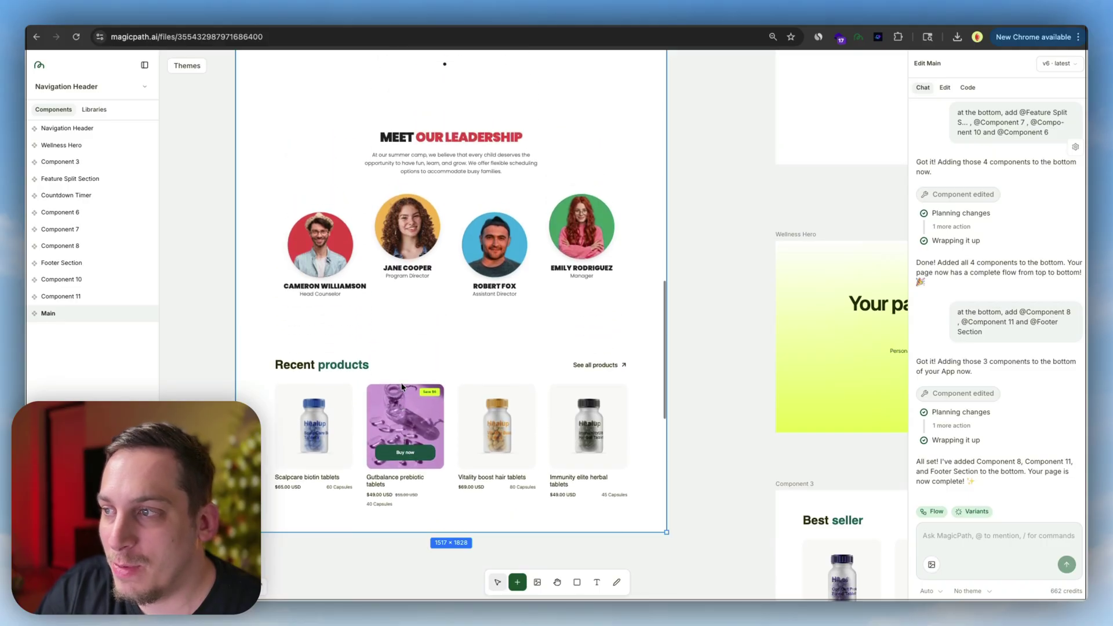
{"action": "scroll", "coordinate": [402, 387], "scroll_direction": "up", "scroll_amount": 12}
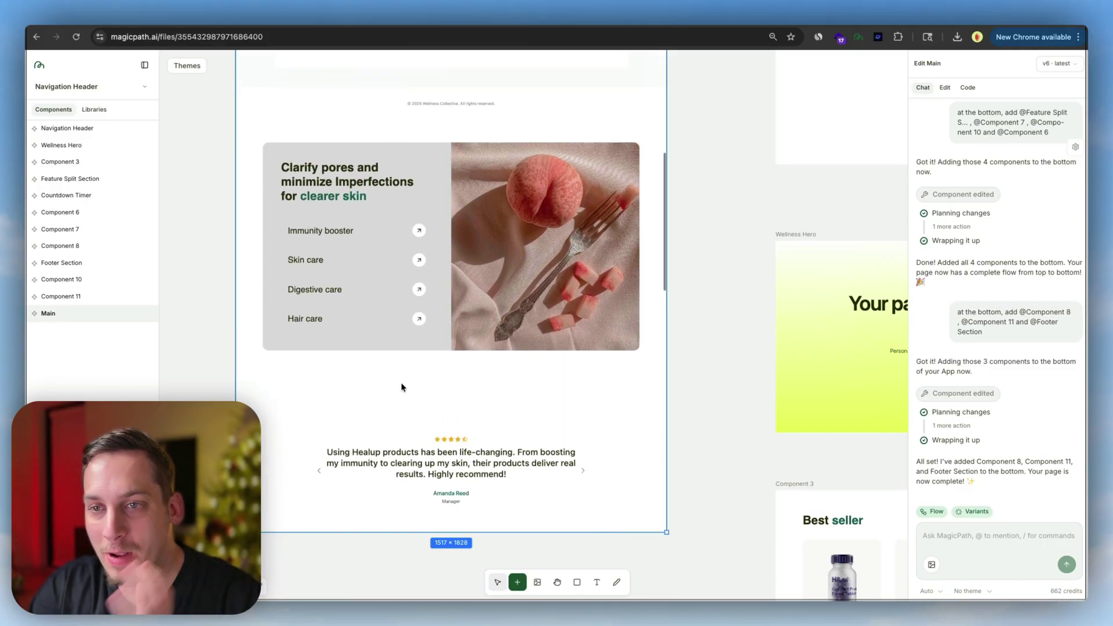
{"action": "scroll", "coordinate": [402, 387], "scroll_direction": "up", "scroll_amount": 15}
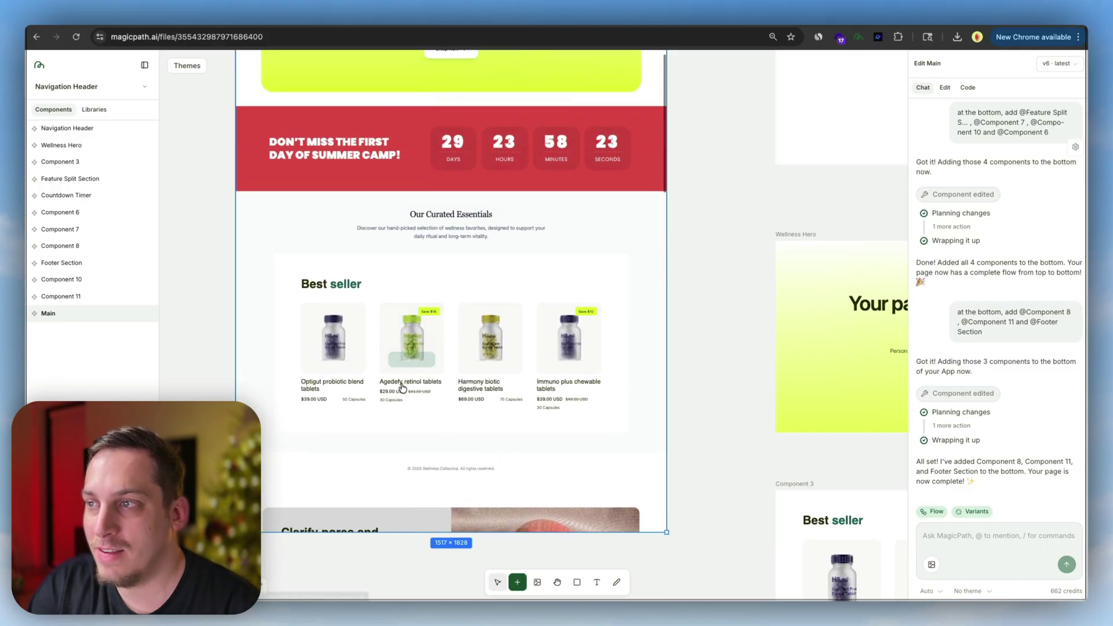
- Request 'make the hero section and the countdown mobile responsive' in the chat
{"action": "scroll", "coordinate": [208, 334], "scroll_direction": "up", "scroll_amount": 6}
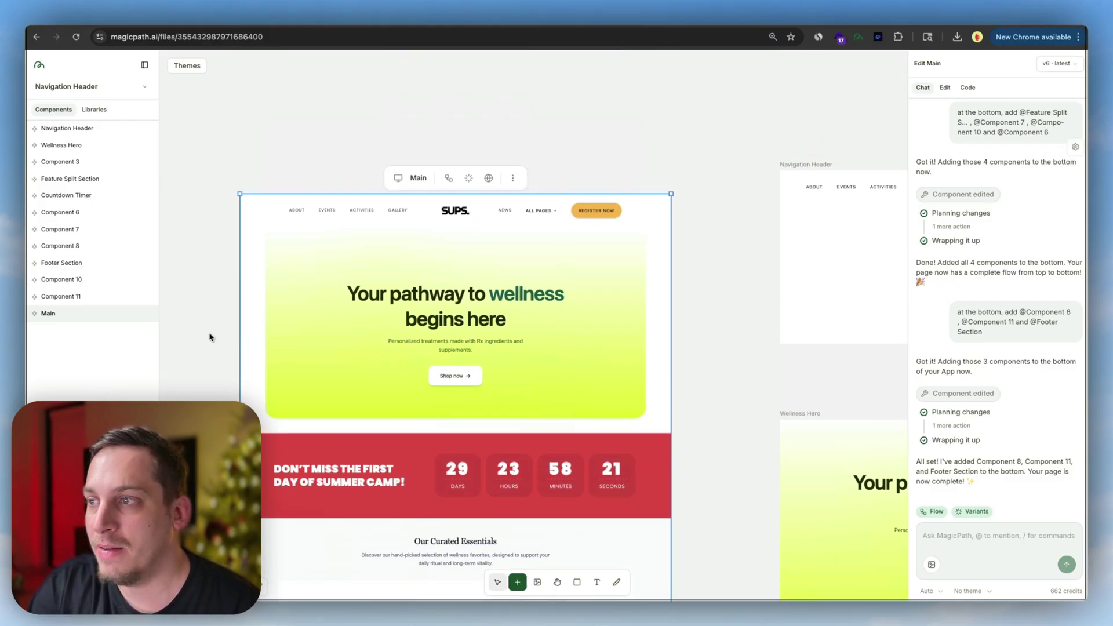
{"action": "scroll", "coordinate": [209, 334], "scroll_direction": "down", "scroll_amount": 5}
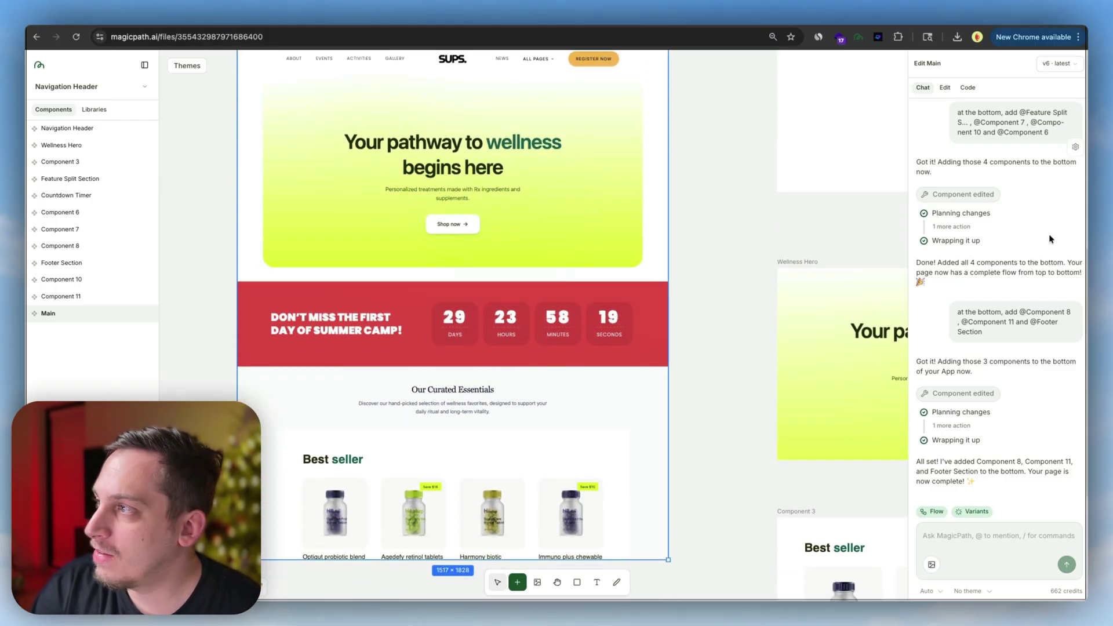
{"action": "scroll", "coordinate": [1008, 217], "scroll_direction": "up", "scroll_amount": 5}
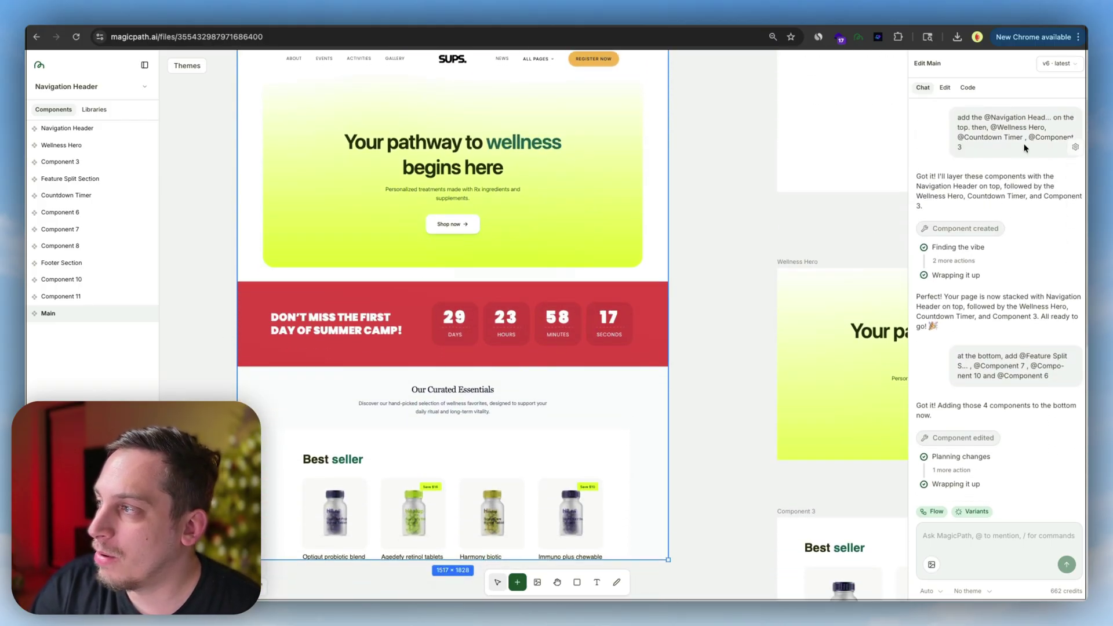
{"action": "scroll", "coordinate": [985, 380], "scroll_direction": "down", "scroll_amount": 5}
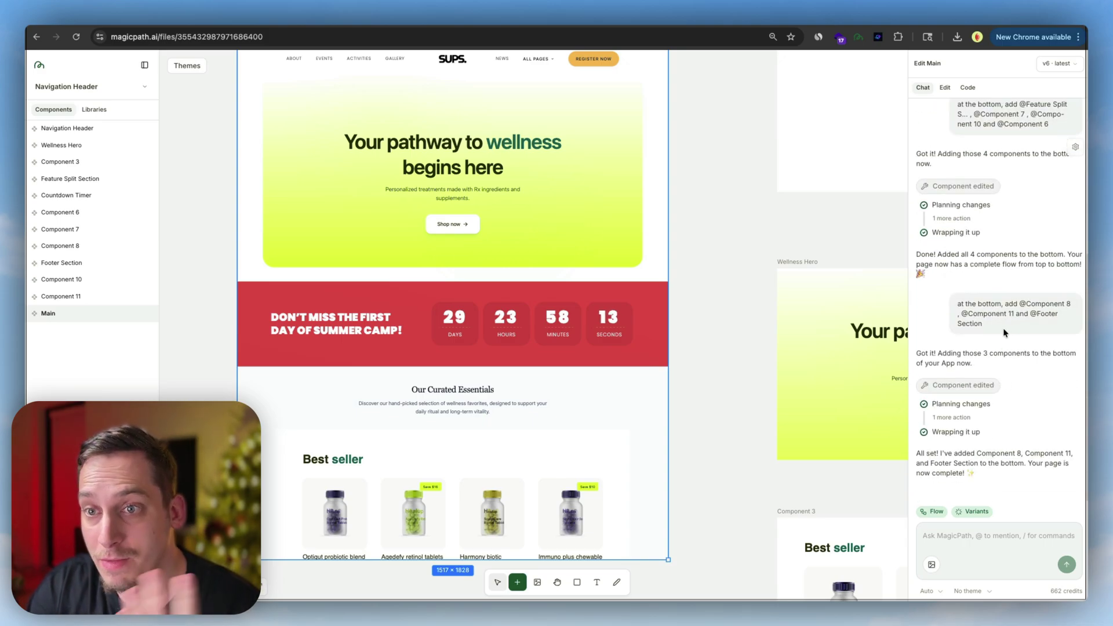
{"action": "scroll", "coordinate": [972, 254], "scroll_direction": "up", "scroll_amount": 5}
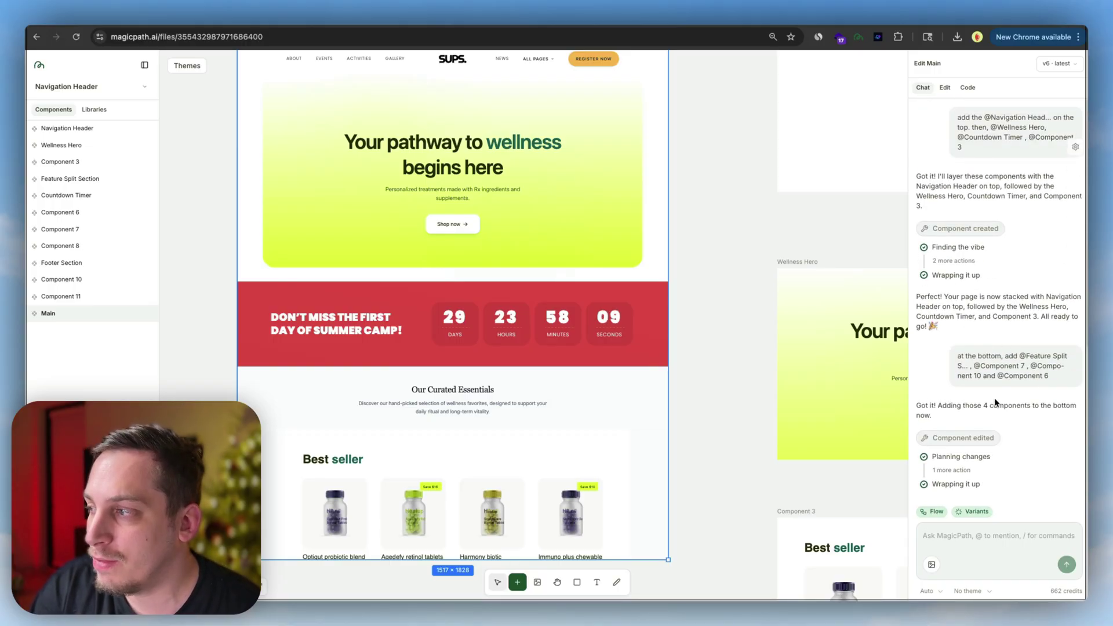
{"action": "scroll", "coordinate": [993, 398], "scroll_direction": "down", "scroll_amount": 5}
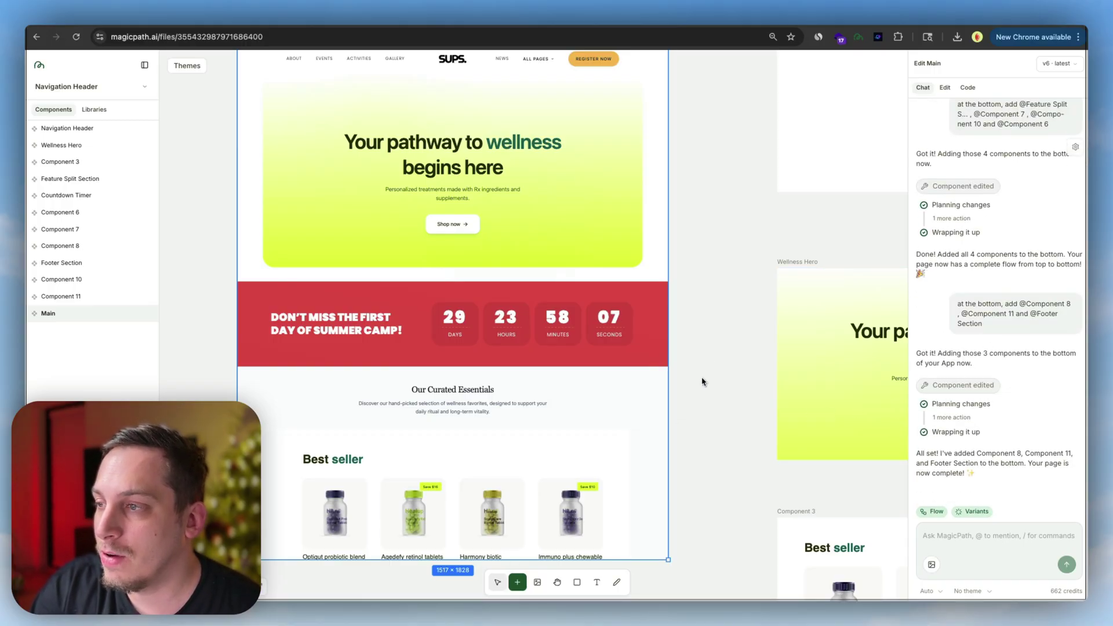
{"action": "scroll", "coordinate": [703, 382], "scroll_direction": "up", "scroll_amount": 2}
{"action": "scroll", "coordinate": [631, 366], "scroll_direction": "down", "scroll_amount": 15}
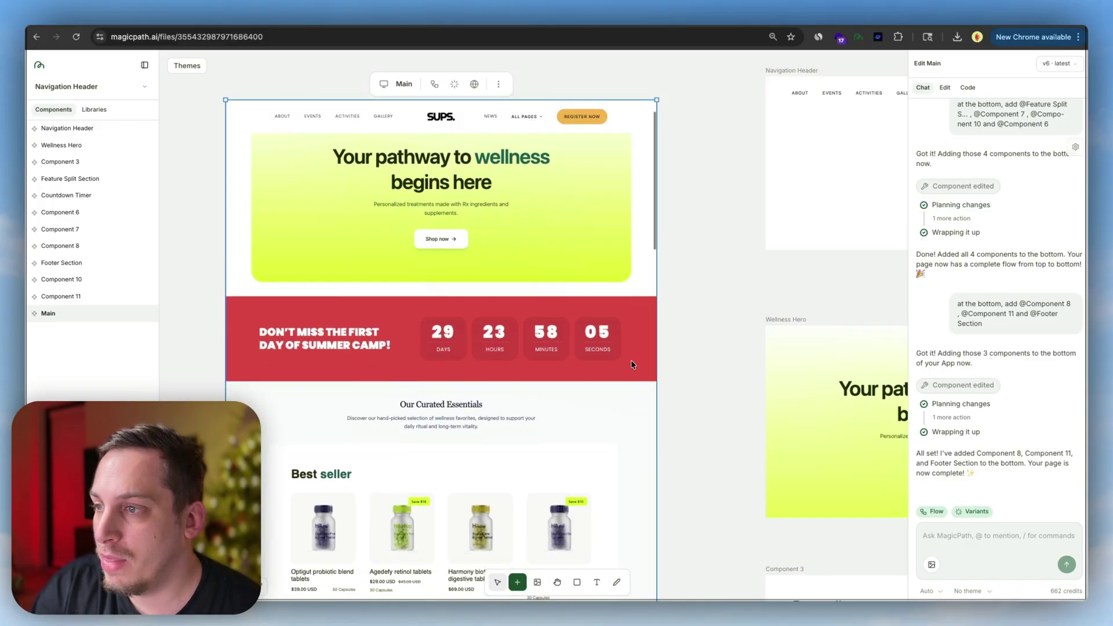
{"action": "scroll", "coordinate": [637, 366], "scroll_direction": "up", "scroll_amount": 5}
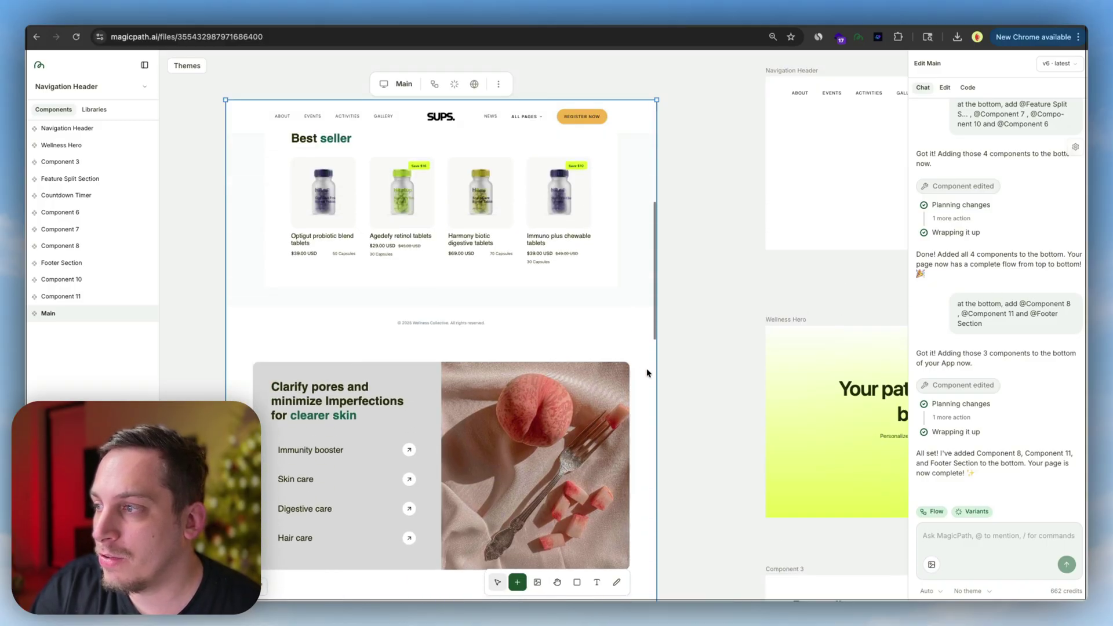
{"action": "scroll", "coordinate": [646, 368], "scroll_direction": "down", "scroll_amount": 10}
{"action": "scroll", "coordinate": [675, 400], "scroll_direction": "down", "scroll_amount": 5}
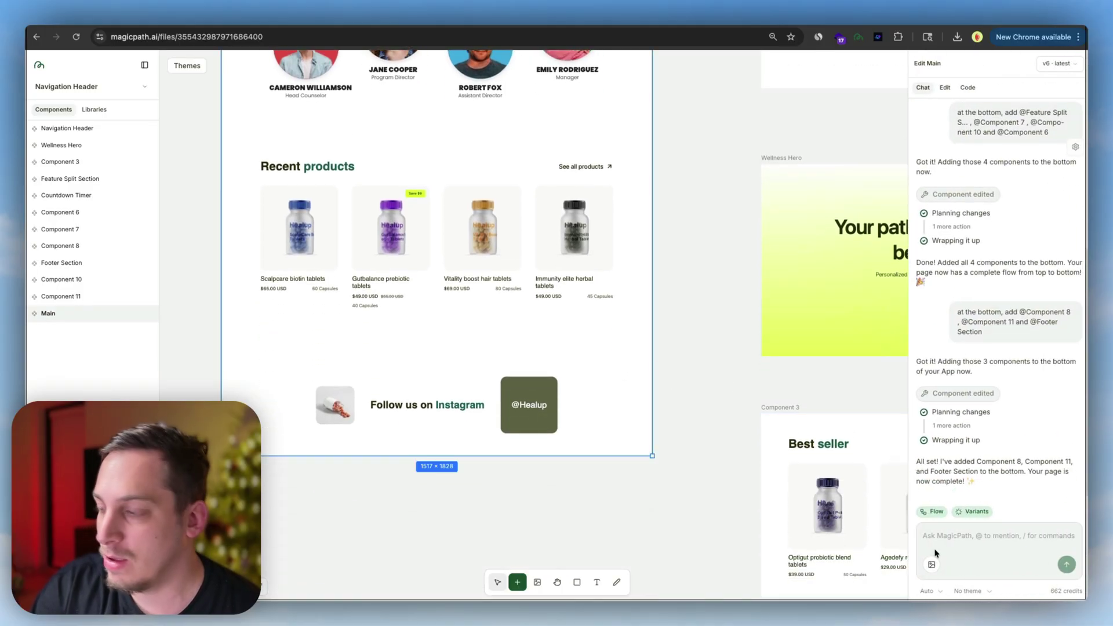
{"action": "type", "text": "make the hero section and the countdown mobile responsive"}
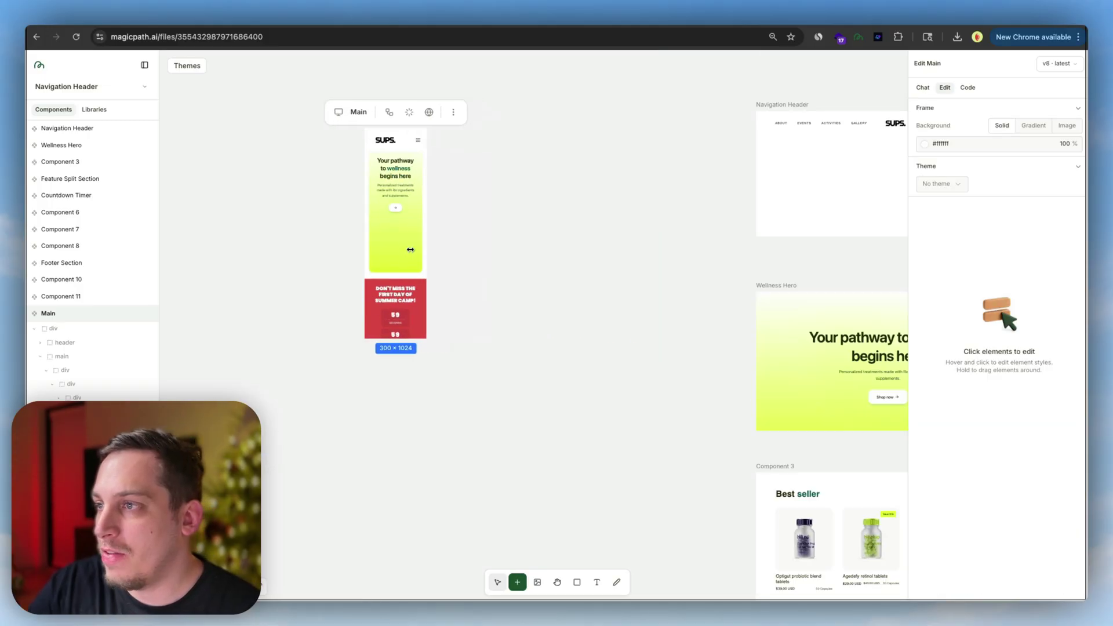
- Widen Main from 300 to 1608 px and scroll its desktop preview
{"action": "left_click_drag", "start_coordinate": [410, 249], "coordinate": [697, 239]}
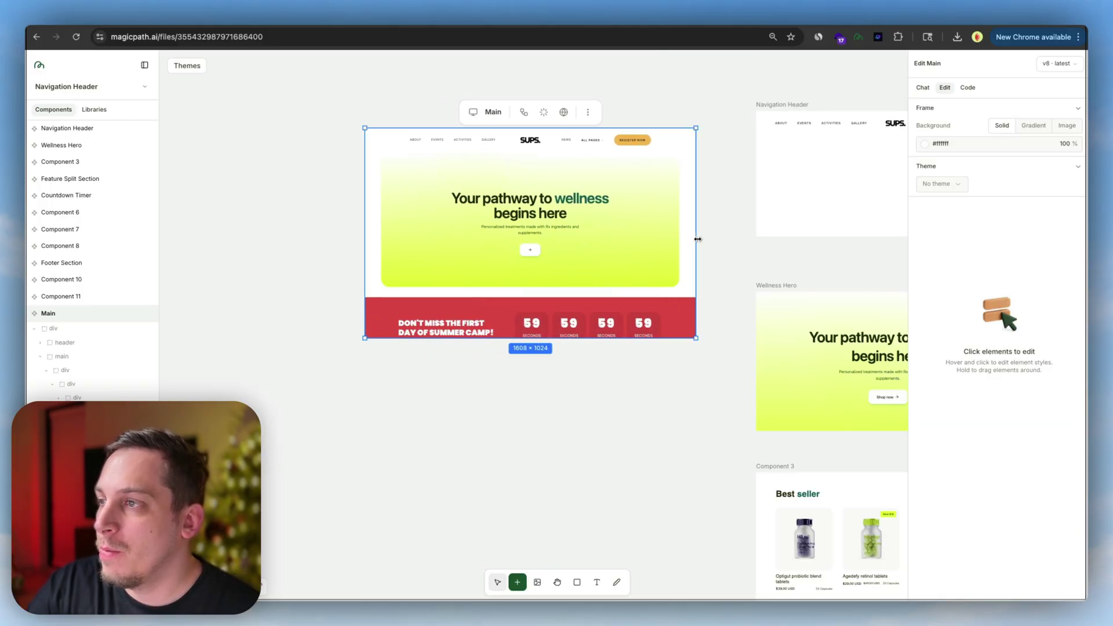
{"action": "scroll", "coordinate": [592, 276], "scroll_direction": "down", "scroll_amount": 15}
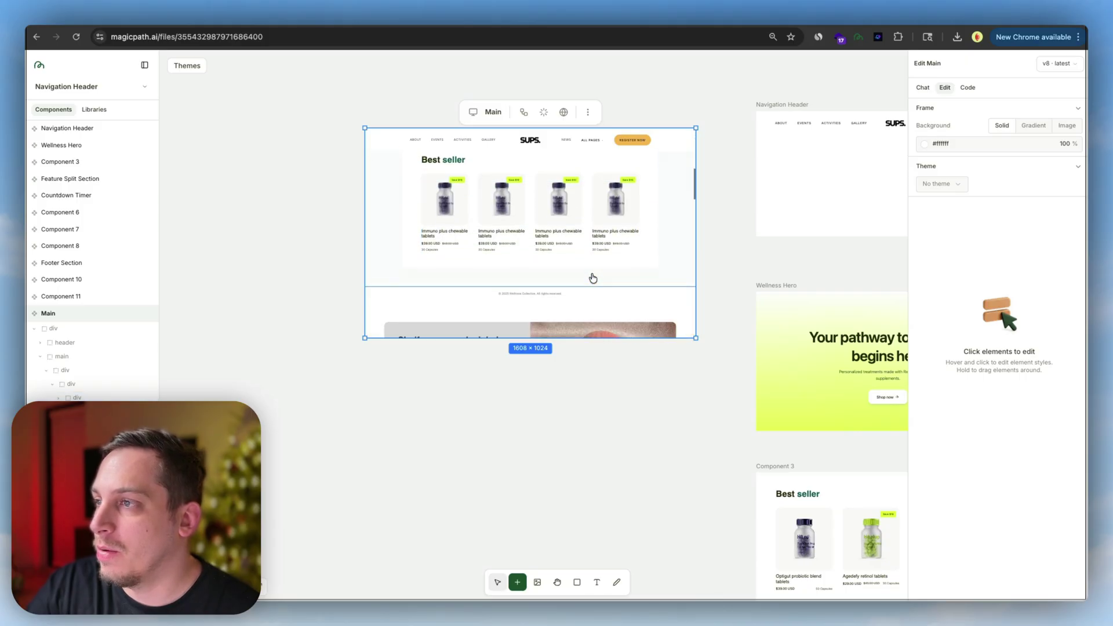
{"action": "scroll", "coordinate": [593, 278], "scroll_direction": "down", "scroll_amount": 15}
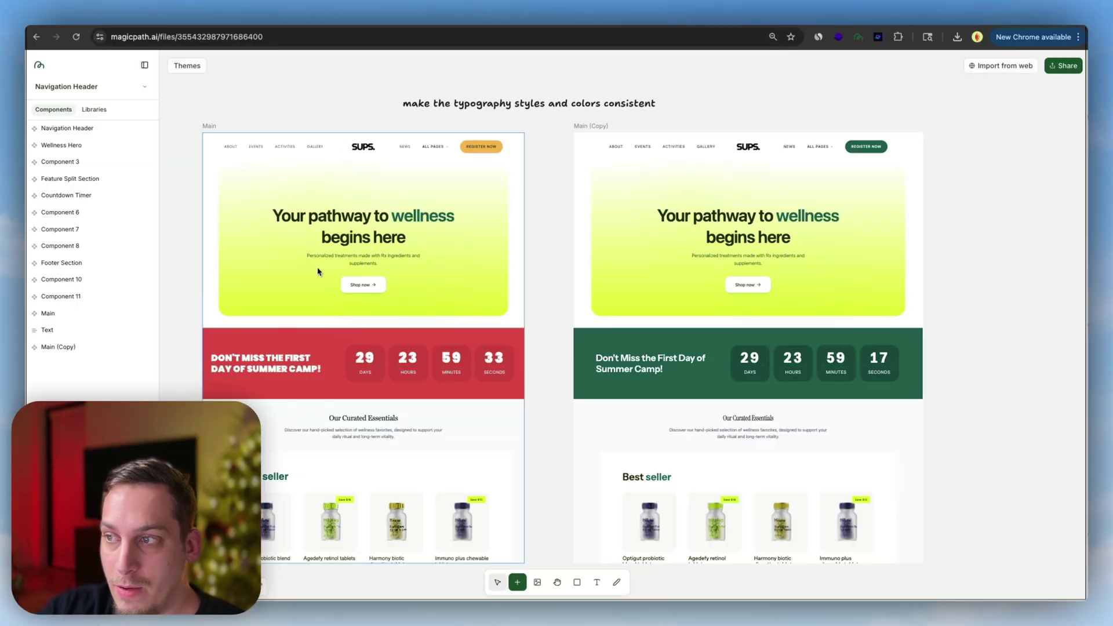
{"action": "left_click", "coordinate": [247, 283]}
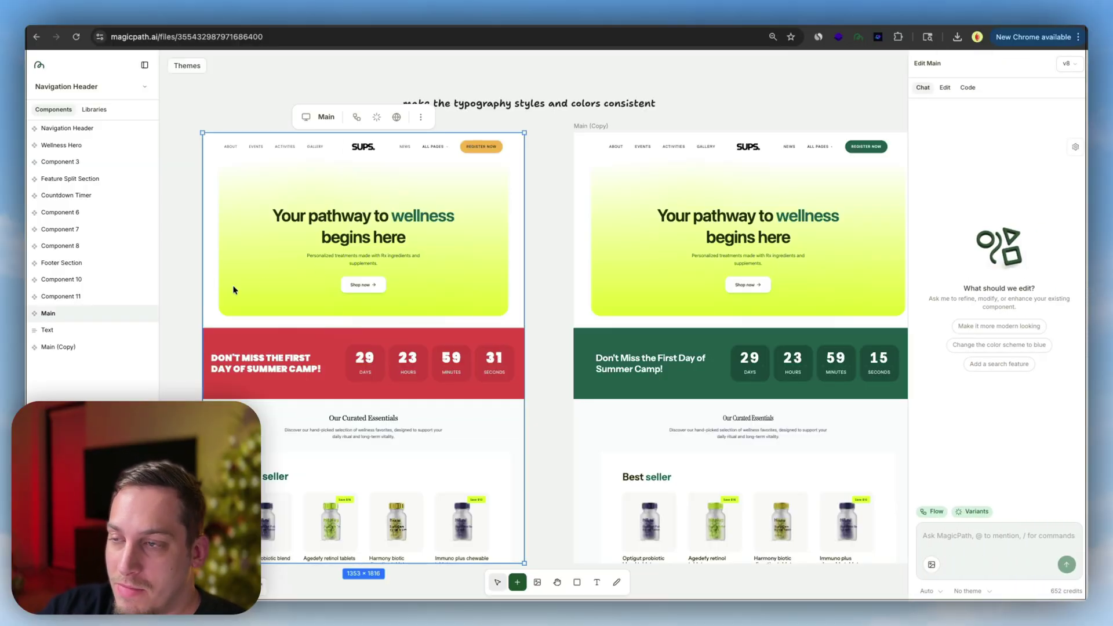
{"action": "scroll", "coordinate": [234, 289], "scroll_direction": "down", "scroll_amount": 15}
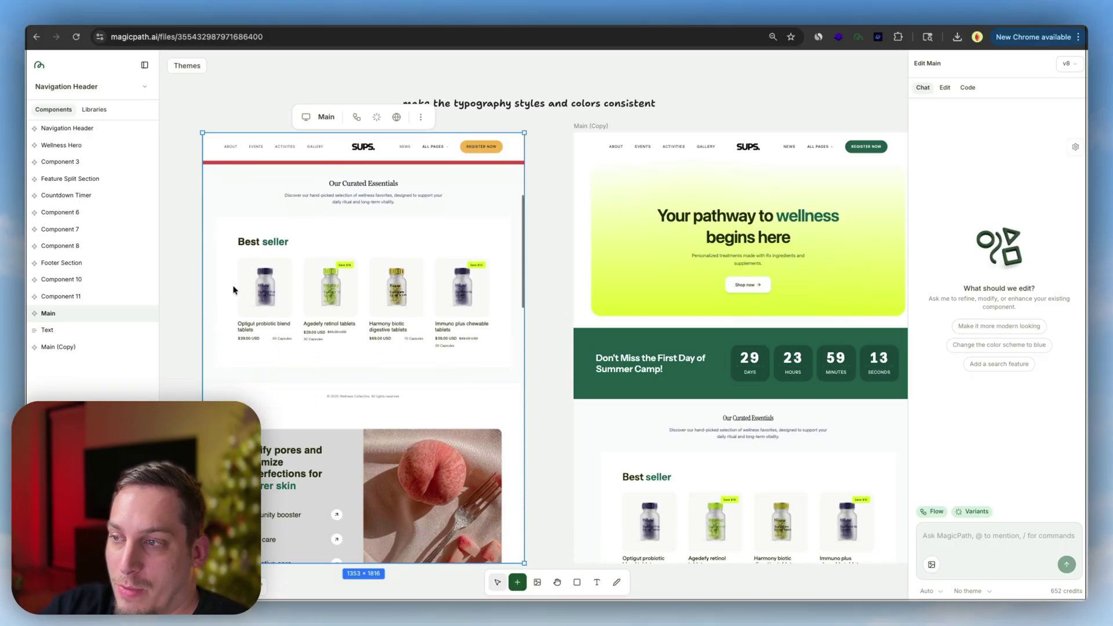
{"action": "scroll", "coordinate": [234, 289], "scroll_direction": "down", "scroll_amount": 10}
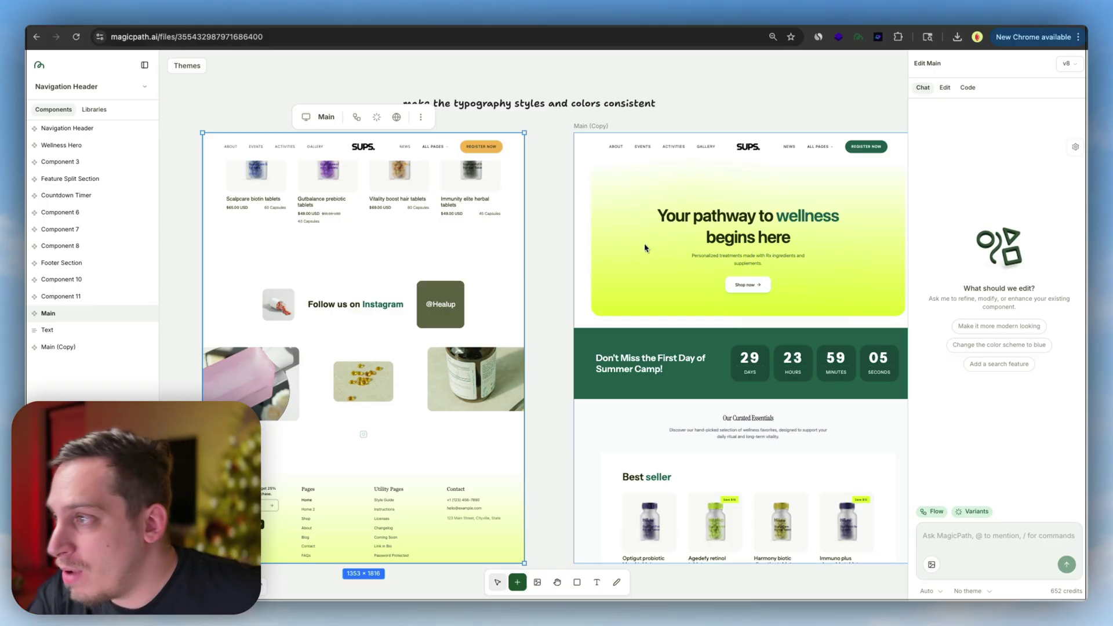
{"action": "left_click", "coordinate": [595, 266]}
{"action": "scroll", "coordinate": [874, 97], "scroll_direction": "right", "scroll_amount": 5}
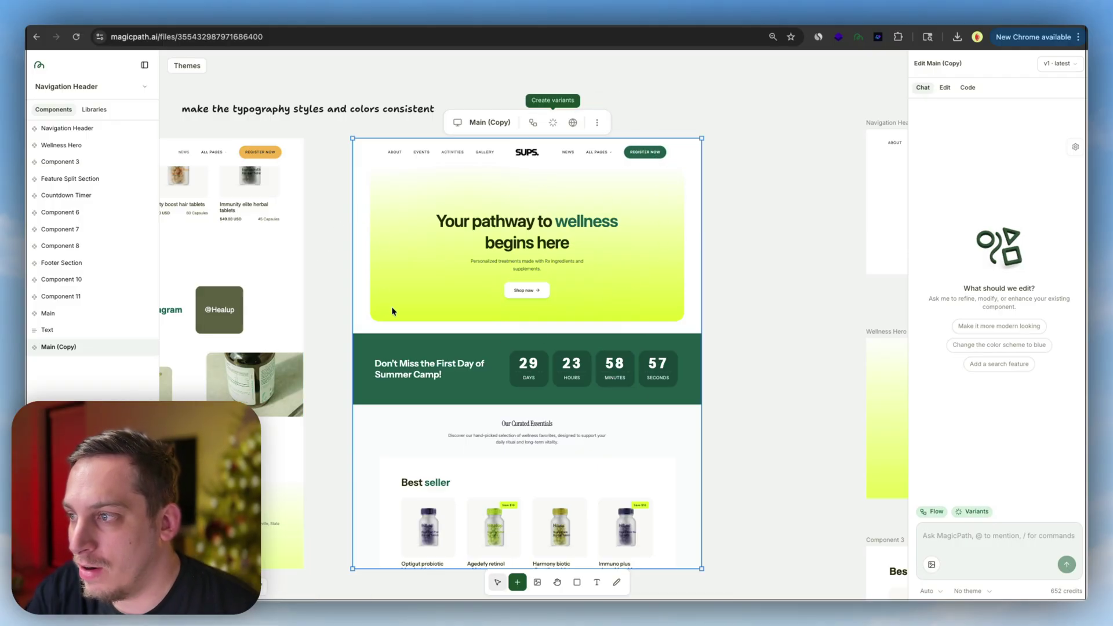
{"action": "scroll", "coordinate": [455, 352], "scroll_direction": "down", "scroll_amount": 3}
{"action": "scroll", "coordinate": [454, 352], "scroll_direction": "down", "scroll_amount": 1}
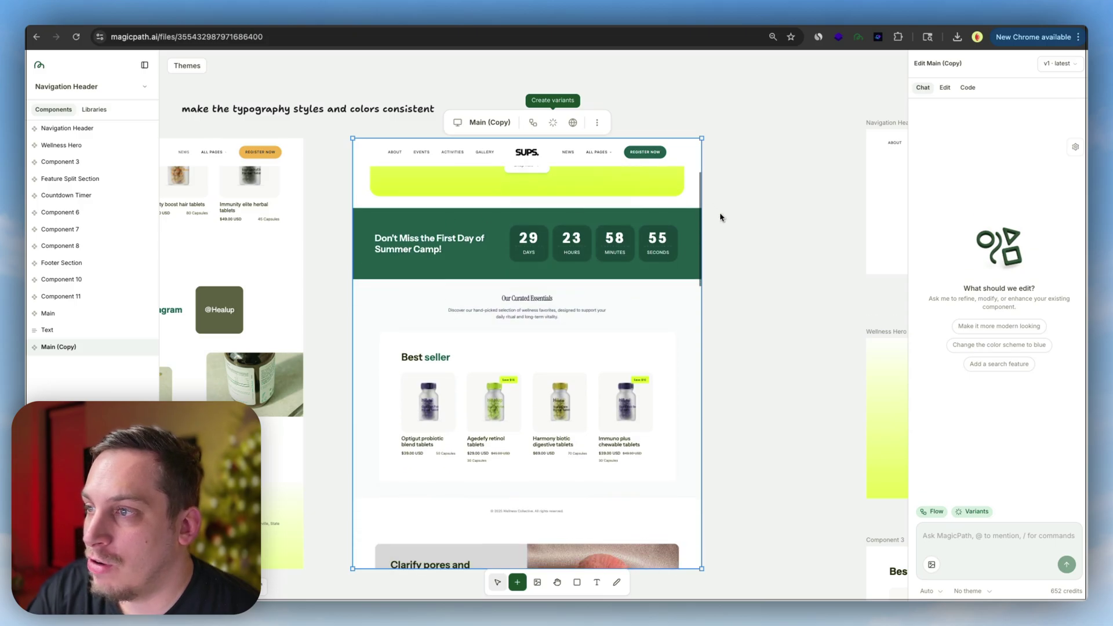
{"action": "scroll", "coordinate": [413, 374], "scroll_direction": "down", "scroll_amount": 1}
{"action": "scroll", "coordinate": [413, 374], "scroll_direction": "down", "scroll_amount": 1}
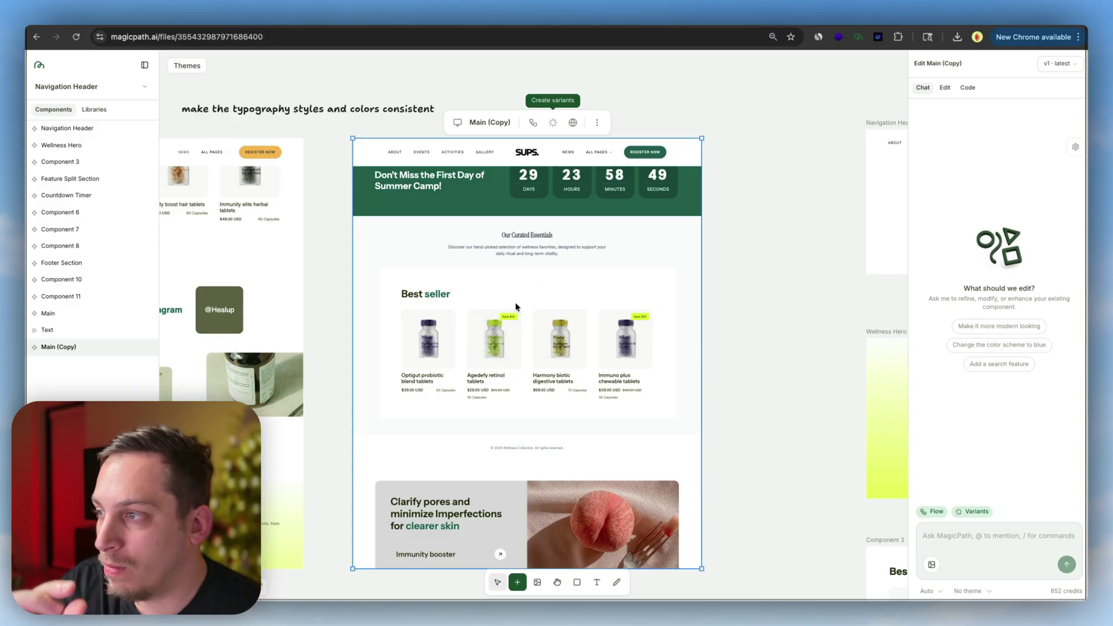
{"action": "scroll", "coordinate": [516, 306], "scroll_direction": "down", "scroll_amount": 3}
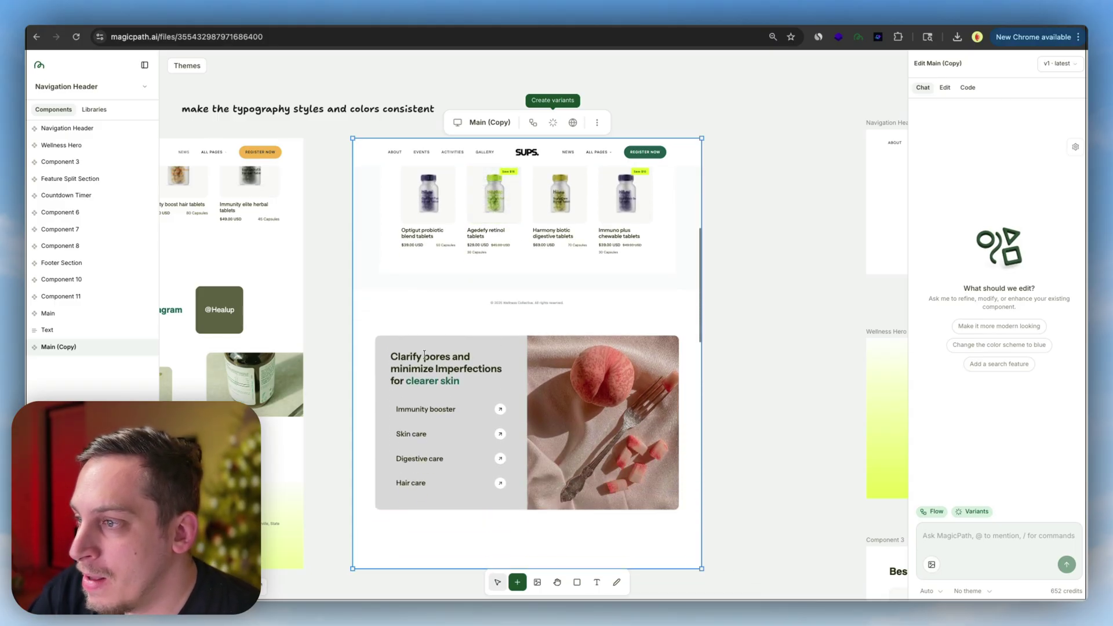
{"action": "scroll", "coordinate": [425, 352], "scroll_direction": "down", "scroll_amount": 5}
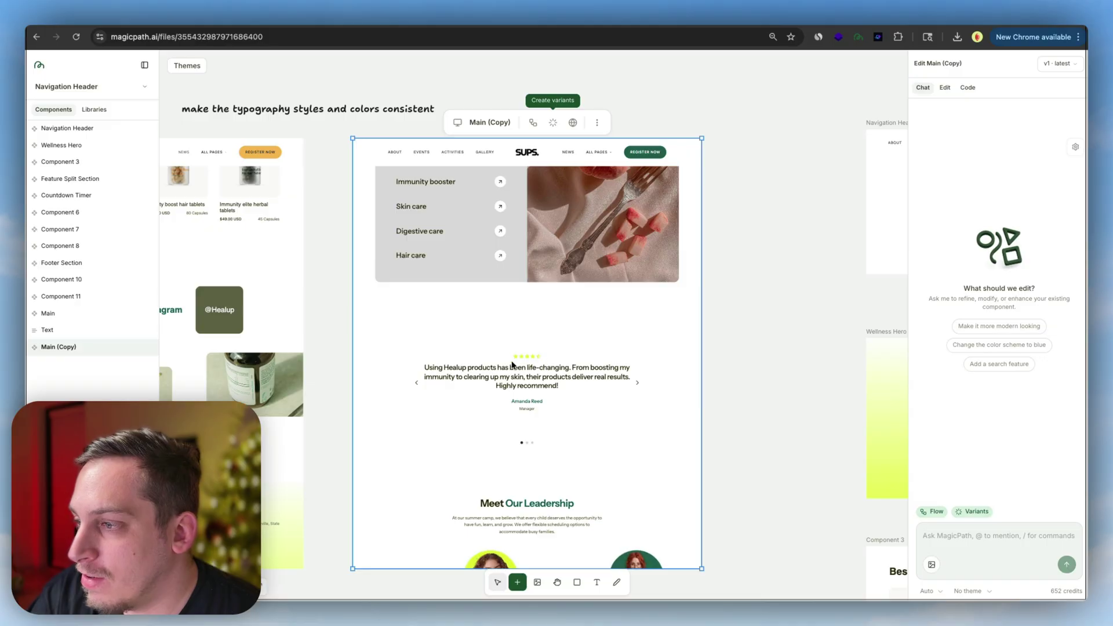
{"action": "scroll", "coordinate": [485, 380], "scroll_direction": "down", "scroll_amount": 4}
{"action": "scroll", "coordinate": [484, 381], "scroll_direction": "down", "scroll_amount": 1}
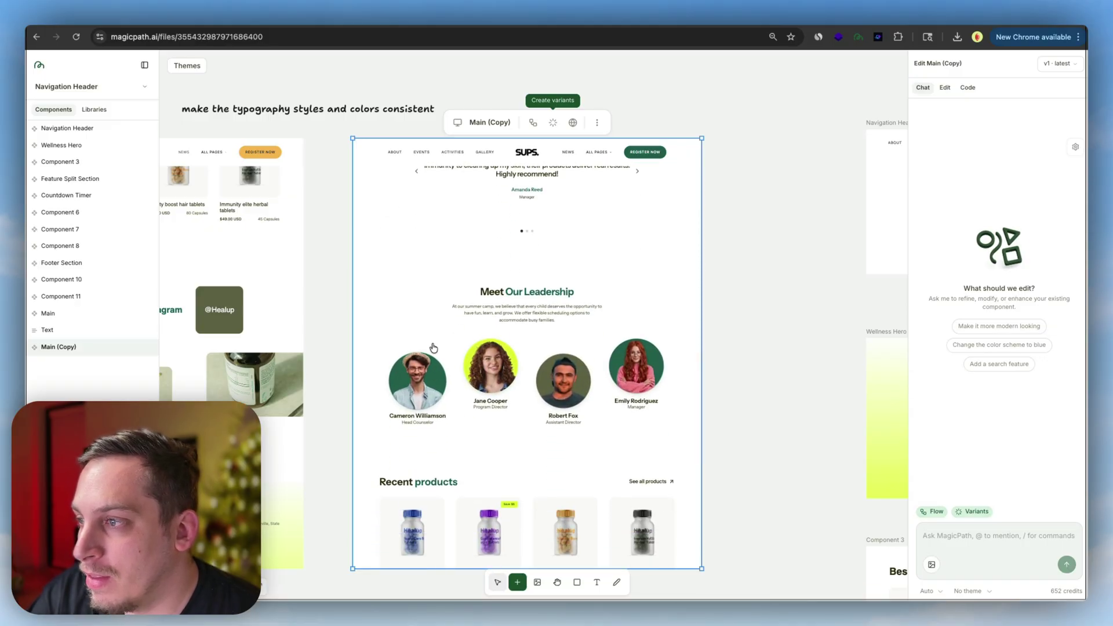
{"action": "scroll", "coordinate": [530, 427], "scroll_direction": "down", "scroll_amount": 8}
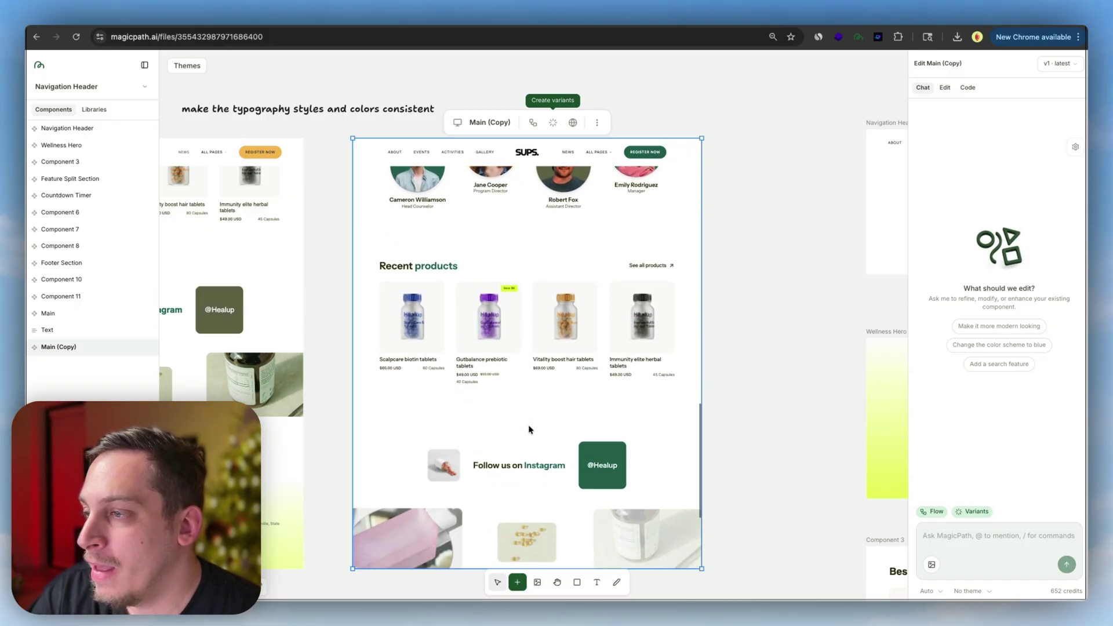
{"action": "scroll", "coordinate": [538, 430], "scroll_direction": "down", "scroll_amount": 1}
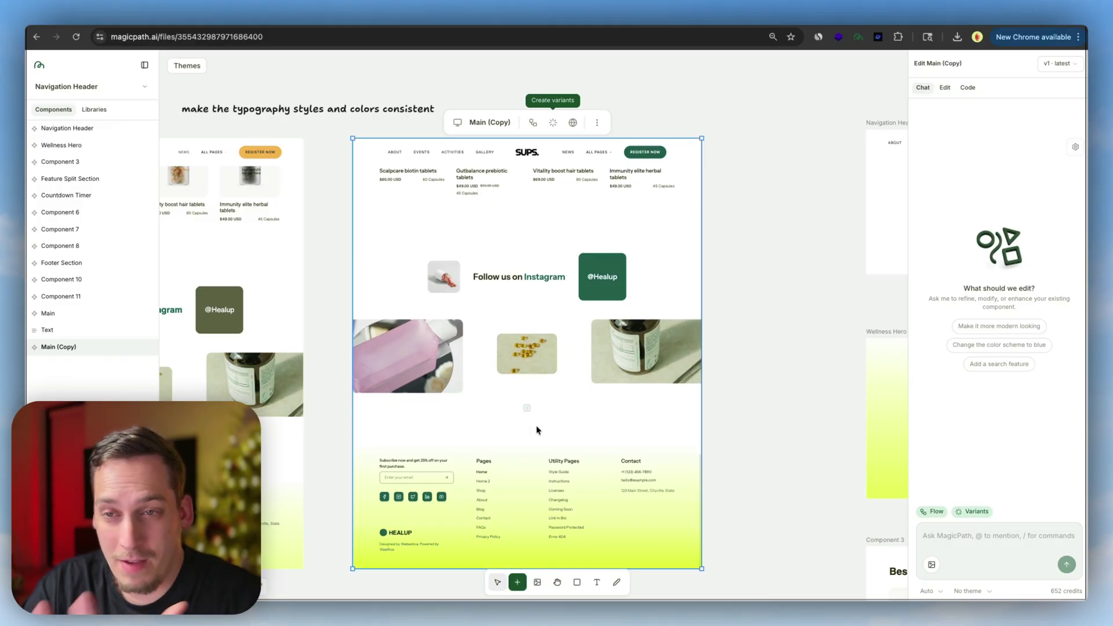
{"action": "scroll", "coordinate": [536, 429], "scroll_direction": "up", "scroll_amount": 10}
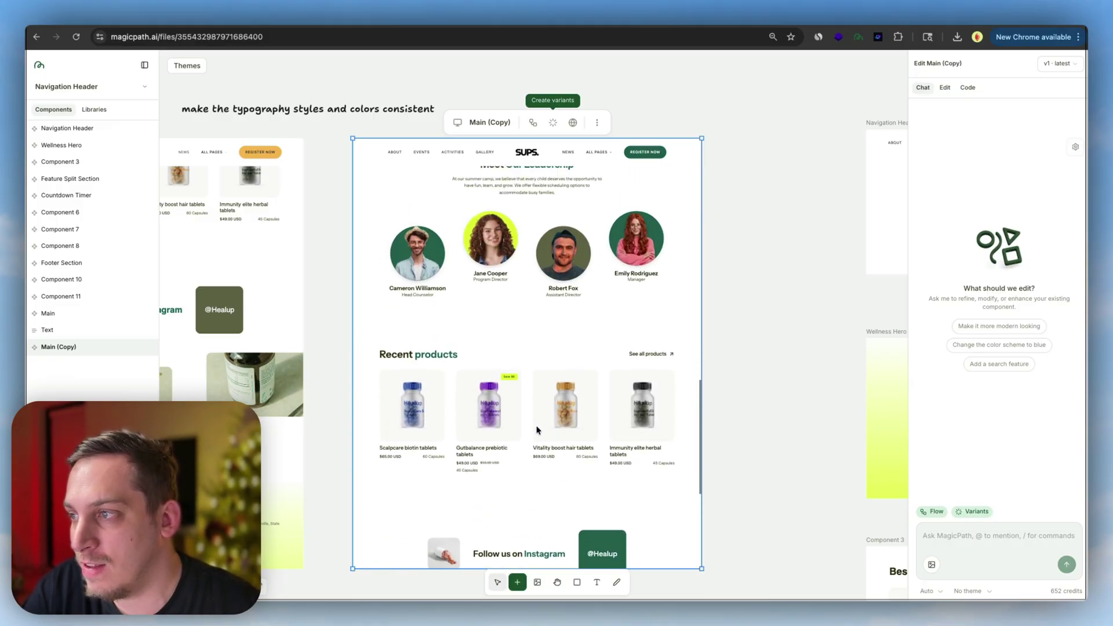
{"action": "key", "text": "Escape"}
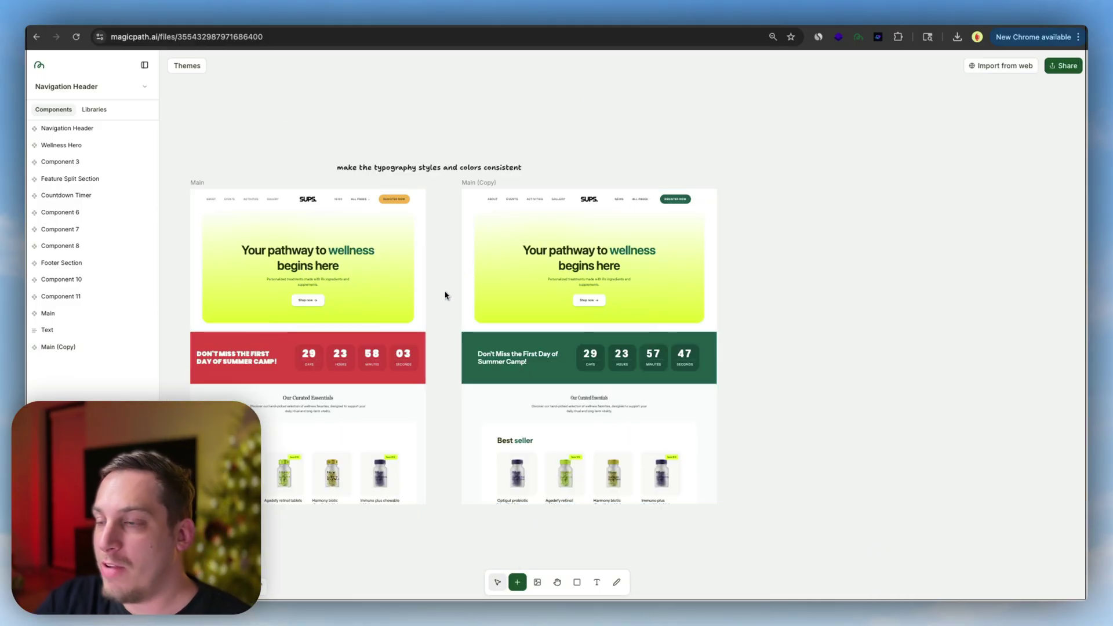
- Request Variants of Main (Copy) with the prompt 'try different color styles'
{"action": "left_click", "coordinate": [498, 291]}
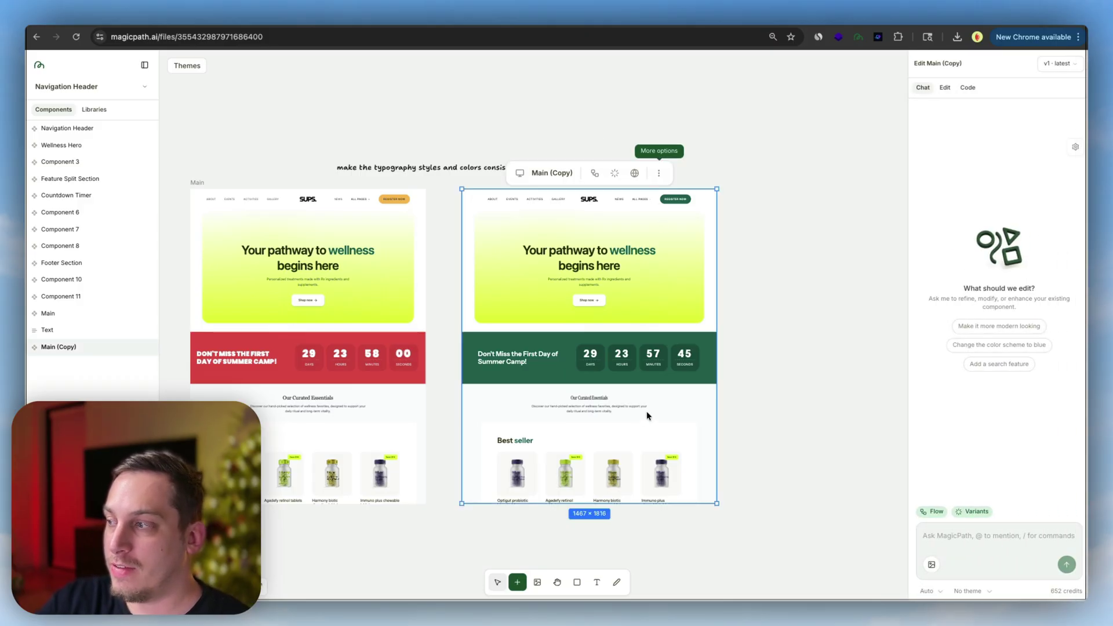
{"action": "left_click", "coordinate": [935, 538]}
{"action": "type", "text": "/"}
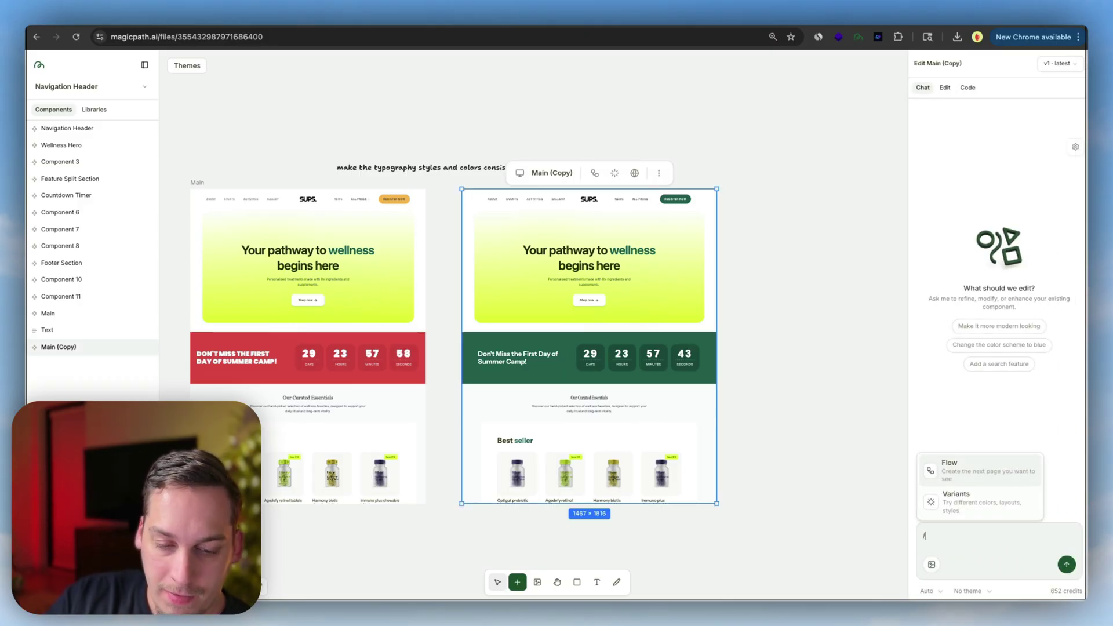
{"action": "left_click", "coordinate": [961, 493]}
{"action": "type", "text": "try different c"}
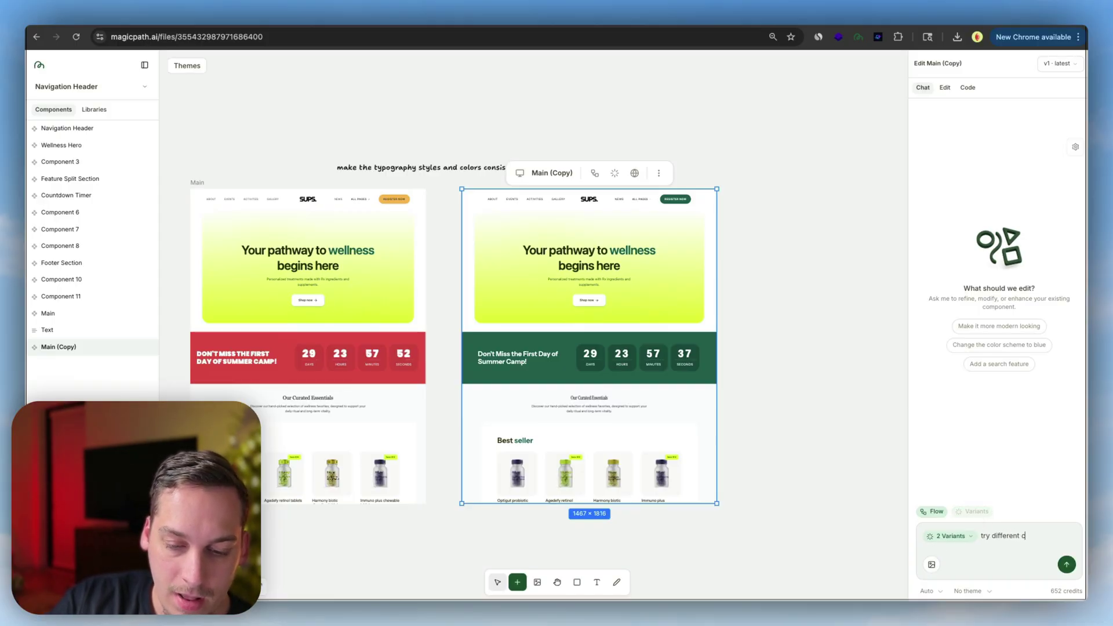
{"action": "type", "text": "olor styles"}
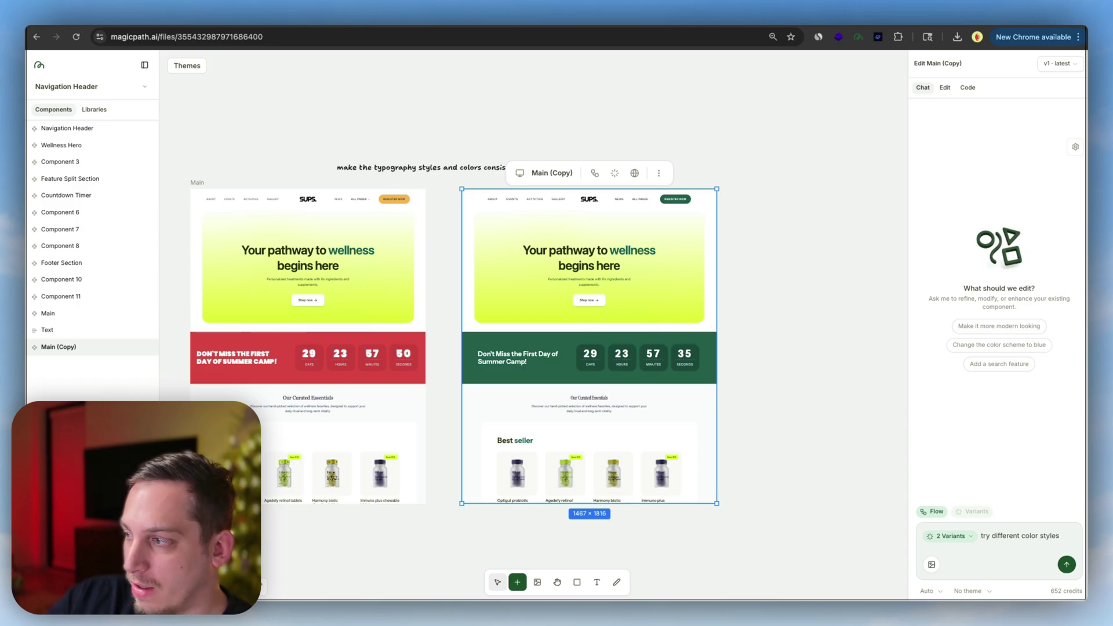
{"action": "left_click", "coordinate": [1072, 568]}
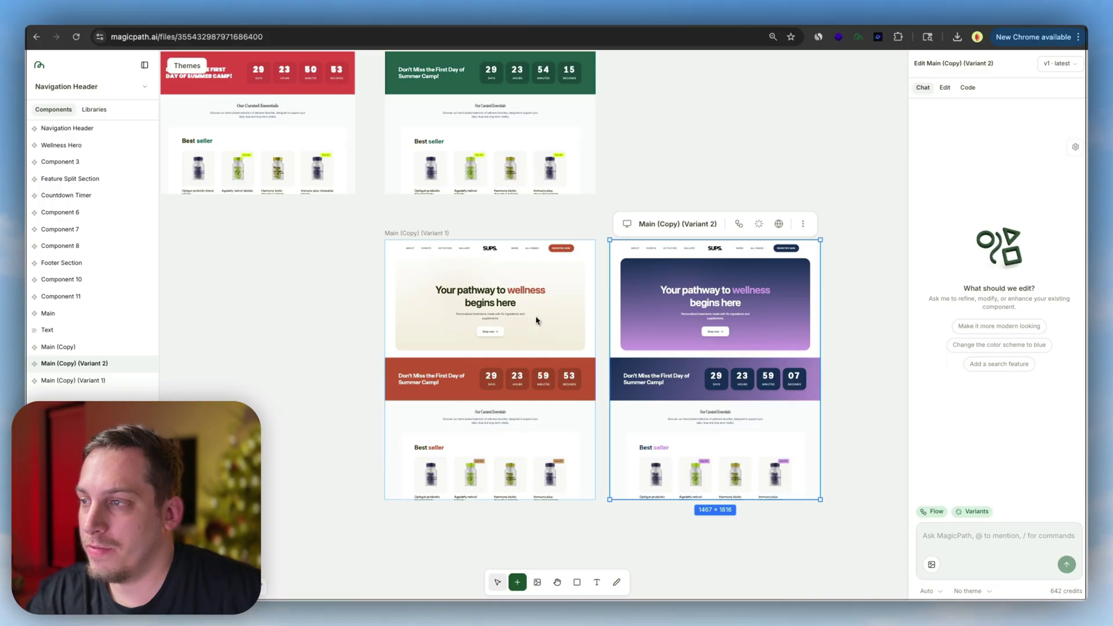
- Review the cream/red-orange Variant 1 and the purple Variant 2, then reselect Main (Copy)
{"action": "scroll", "coordinate": [645, 347], "scroll_direction": "down", "scroll_amount": 10}
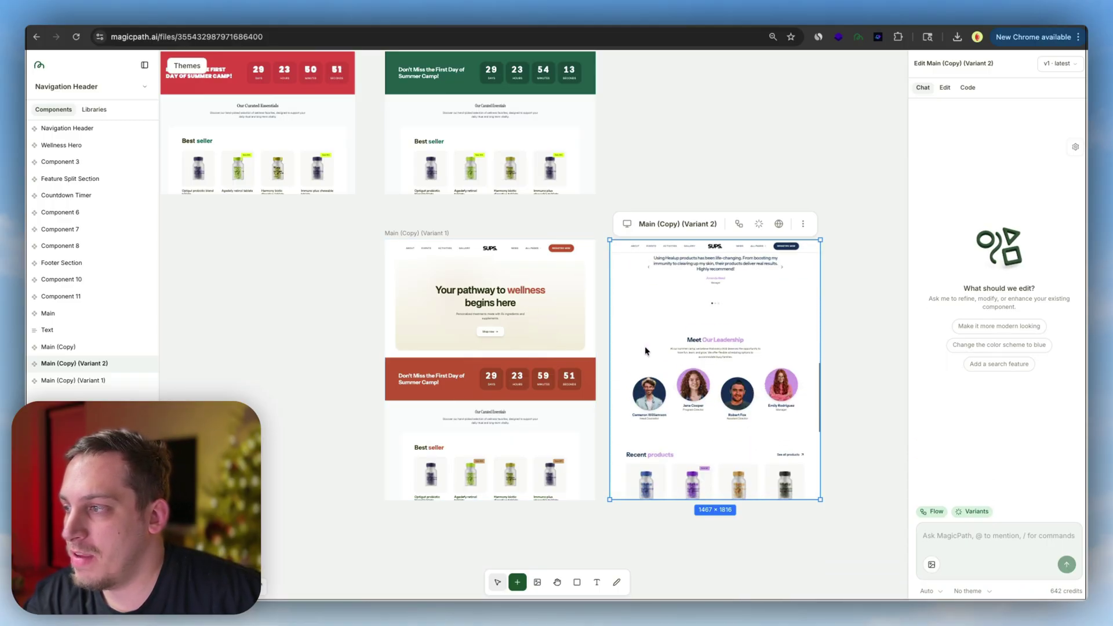
{"action": "scroll", "coordinate": [644, 351], "scroll_direction": "down", "scroll_amount": 10}
{"action": "left_click", "coordinate": [529, 363]}
{"action": "scroll", "coordinate": [527, 363], "scroll_direction": "down", "scroll_amount": 5}
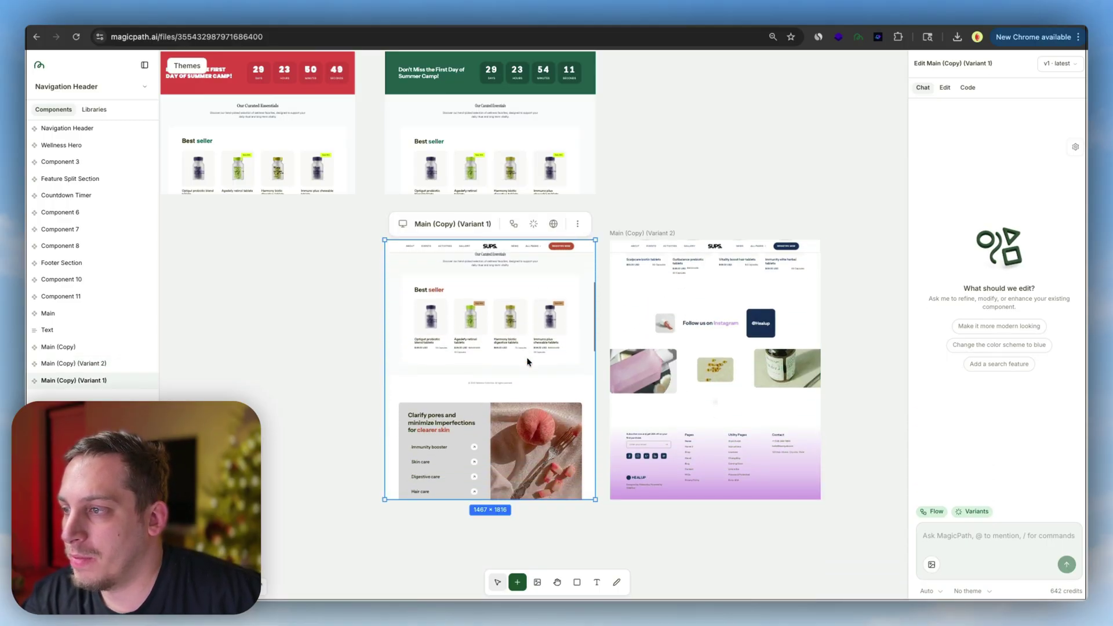
{"action": "scroll", "coordinate": [527, 362], "scroll_direction": "down", "scroll_amount": 10}
{"action": "scroll", "coordinate": [528, 362], "scroll_direction": "up", "scroll_amount": 8}
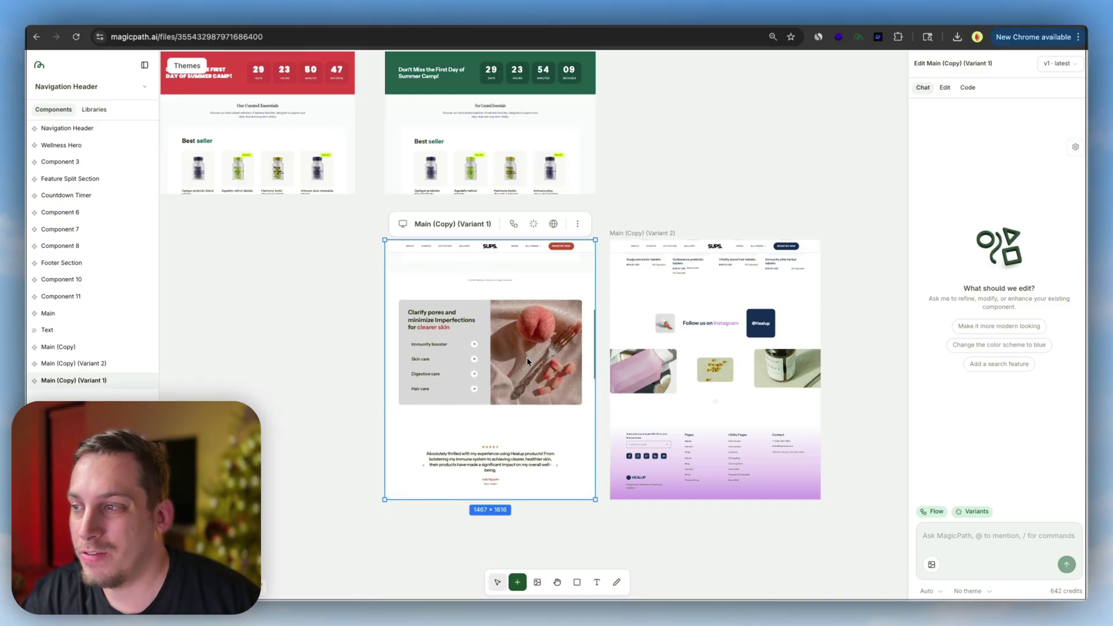
{"action": "scroll", "coordinate": [527, 362], "scroll_direction": "up", "scroll_amount": 15}
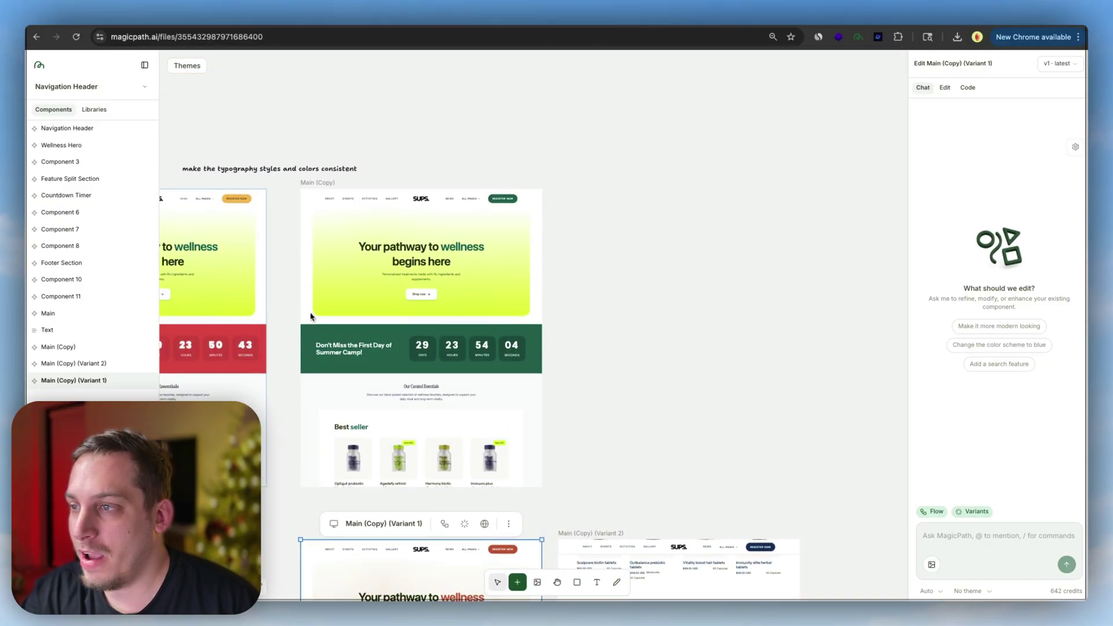
{"action": "left_click", "coordinate": [351, 329]}
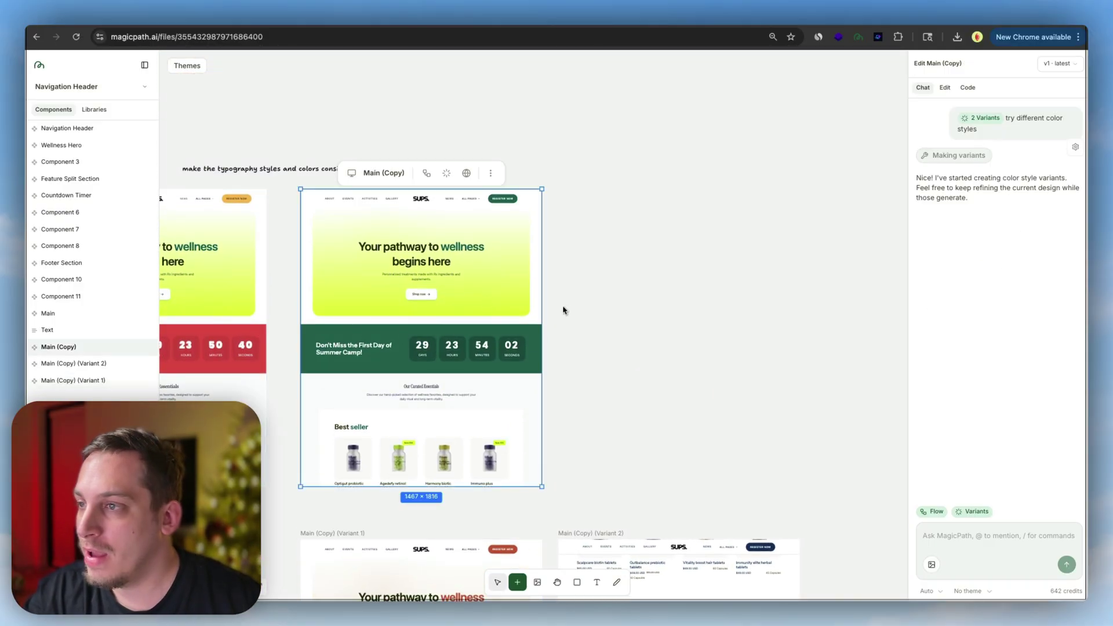
- Duplicate Main (Copy) and review the rewritten 'Unleash your full potential' men's supplement copy
{"action": "key", "text": "super+d"}
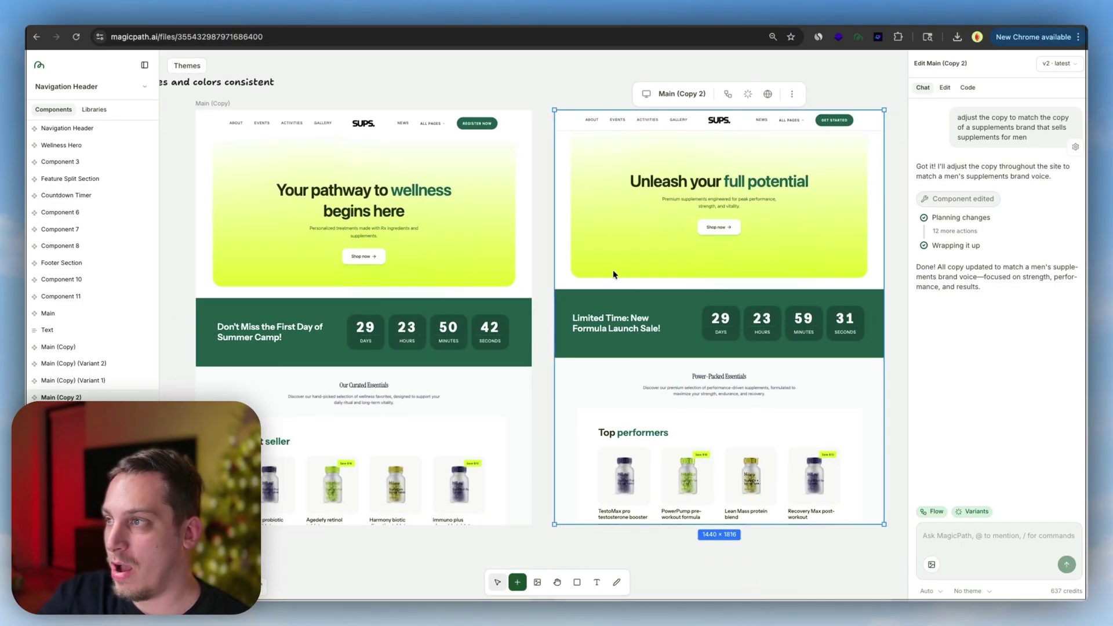
{"action": "scroll", "coordinate": [624, 239], "scroll_direction": "down", "scroll_amount": 1}
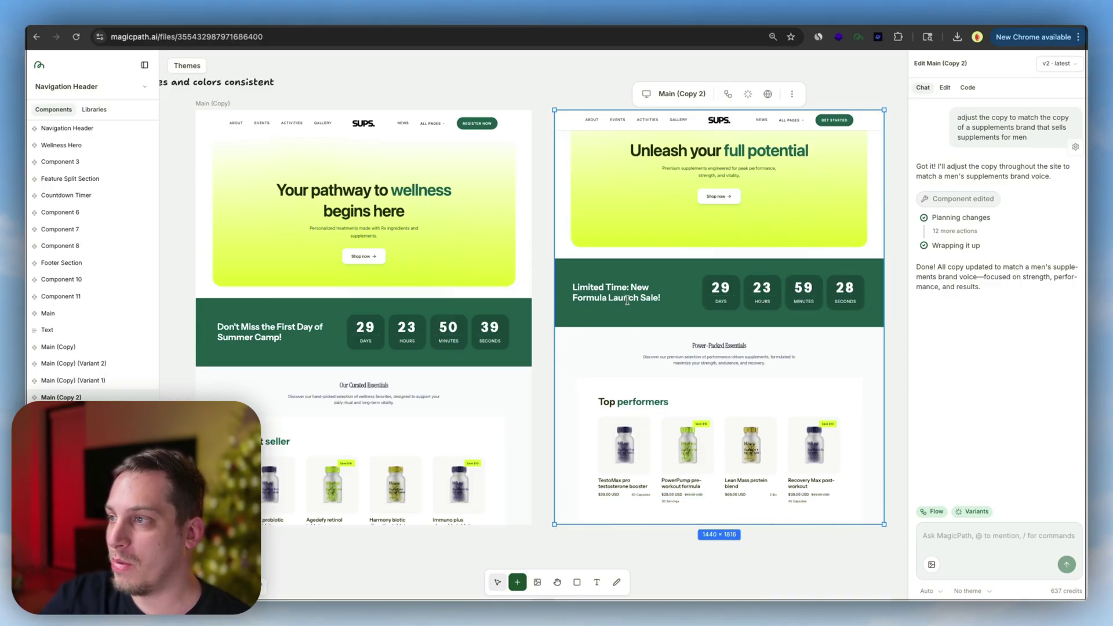
{"action": "scroll", "coordinate": [627, 300], "scroll_direction": "down", "scroll_amount": 9}
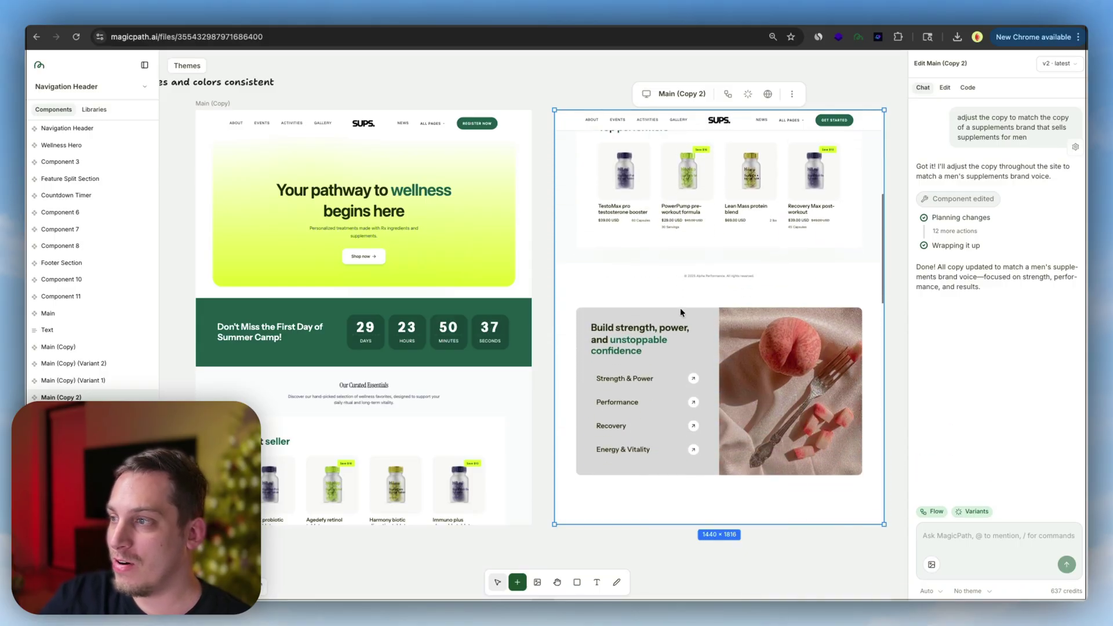
{"action": "scroll", "coordinate": [679, 313], "scroll_direction": "down", "scroll_amount": 1}
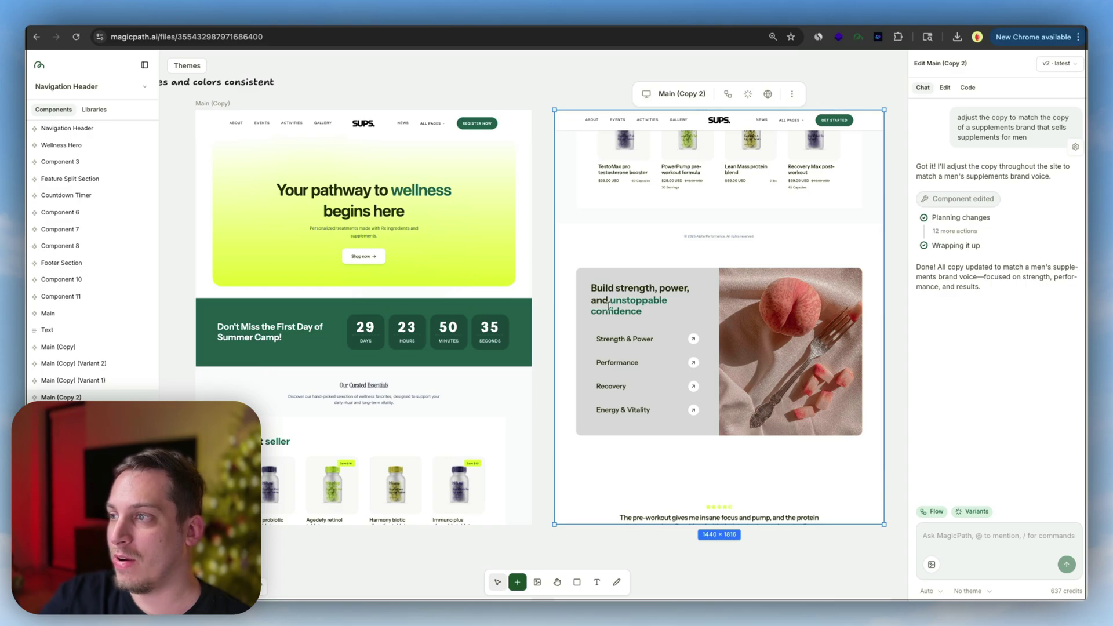
{"action": "scroll", "coordinate": [708, 319], "scroll_direction": "down", "scroll_amount": 12}
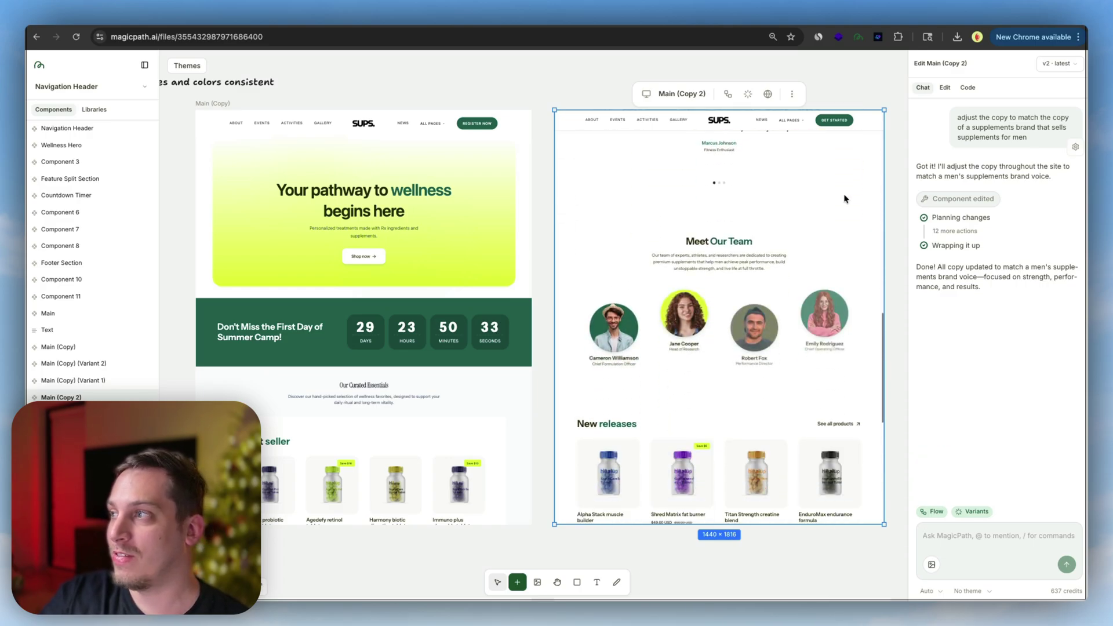
{"action": "scroll", "coordinate": [700, 255], "scroll_direction": "down", "scroll_amount": 11}
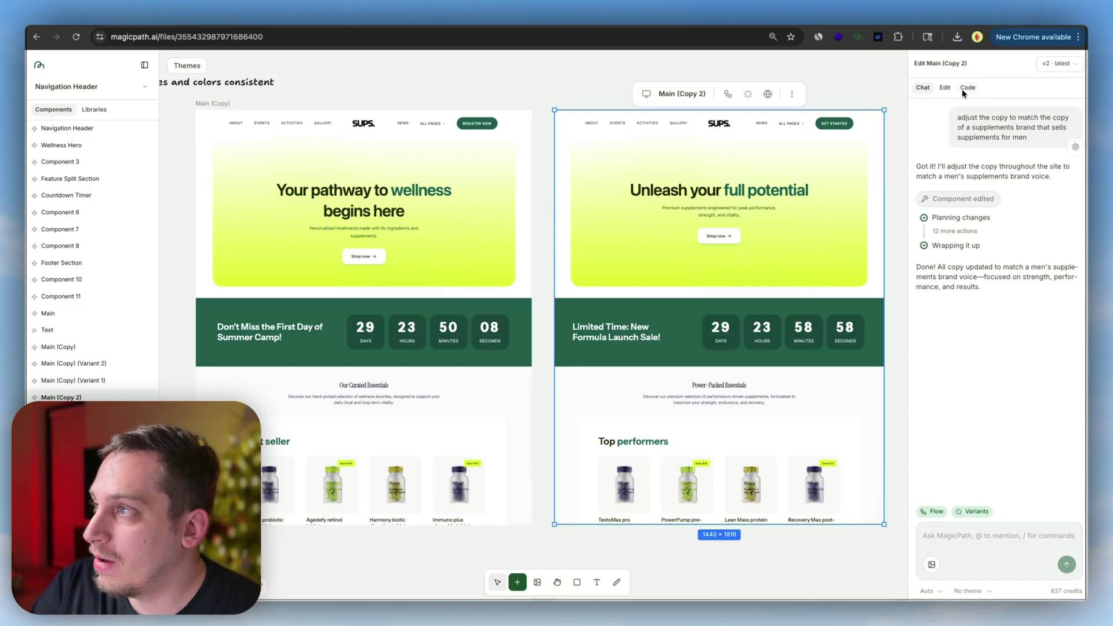
- Copy the npx clone command for opening Main (Copy 2) in Antigravity from the Code view
{"action": "scroll", "coordinate": [716, 80], "scroll_direction": "right", "scroll_amount": 3}
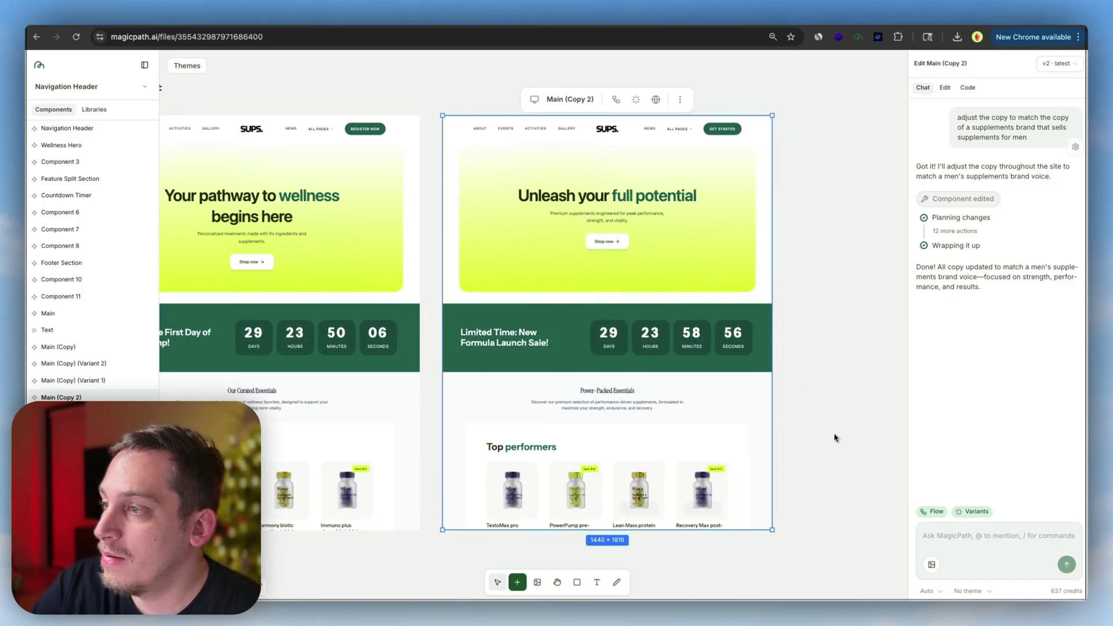
{"action": "left_click", "coordinate": [972, 88]}
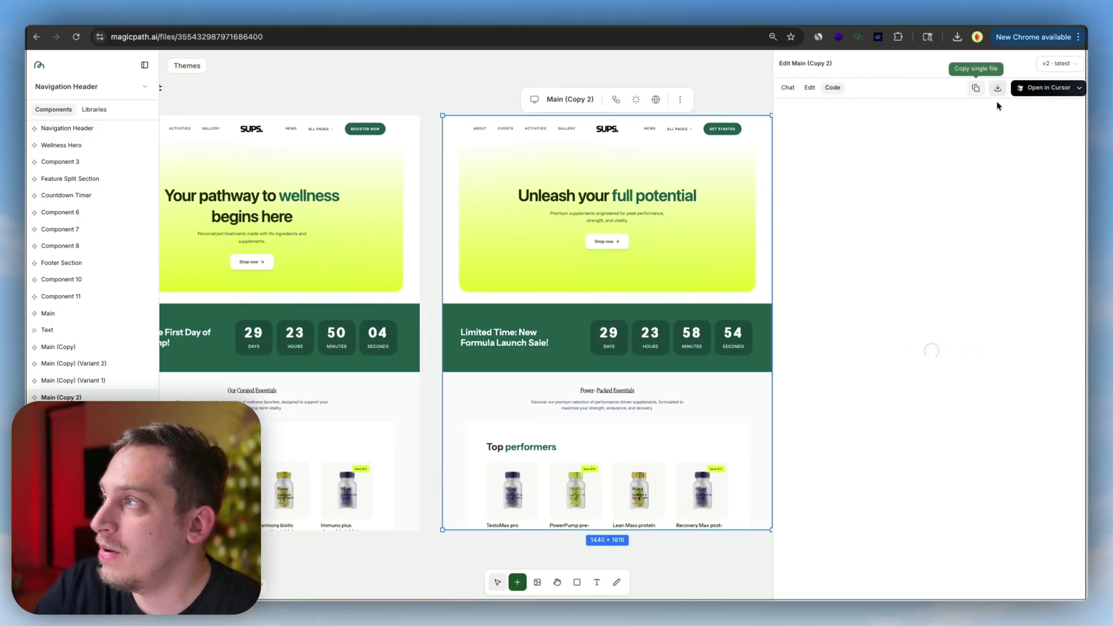
{"action": "left_click", "coordinate": [1079, 91]}
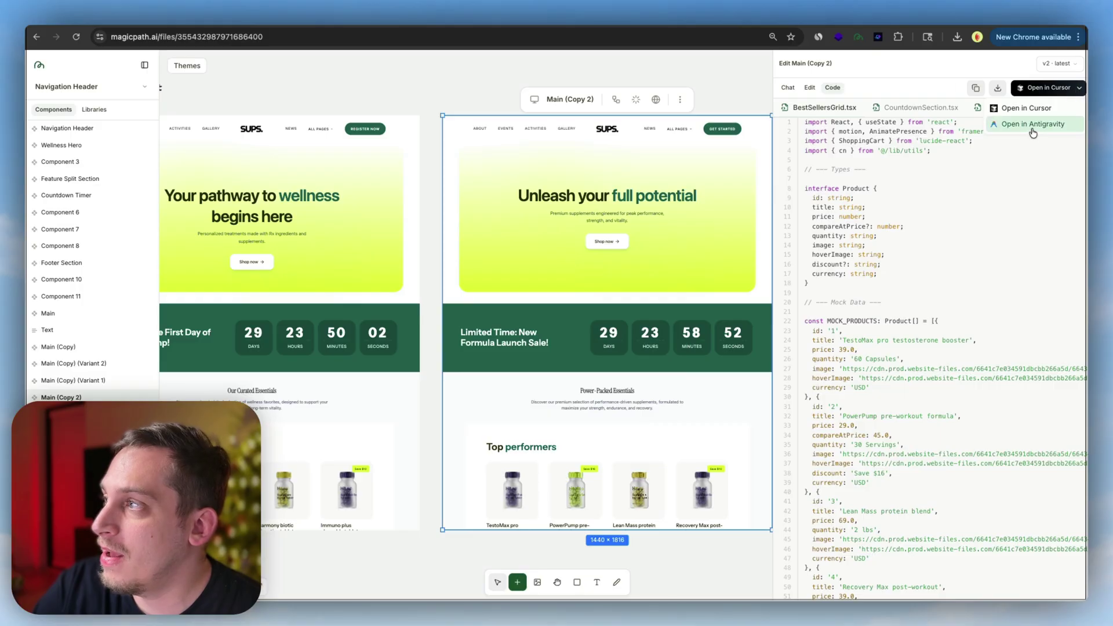
{"action": "left_click", "coordinate": [1038, 124]}
{"action": "left_click", "coordinate": [1032, 90]}
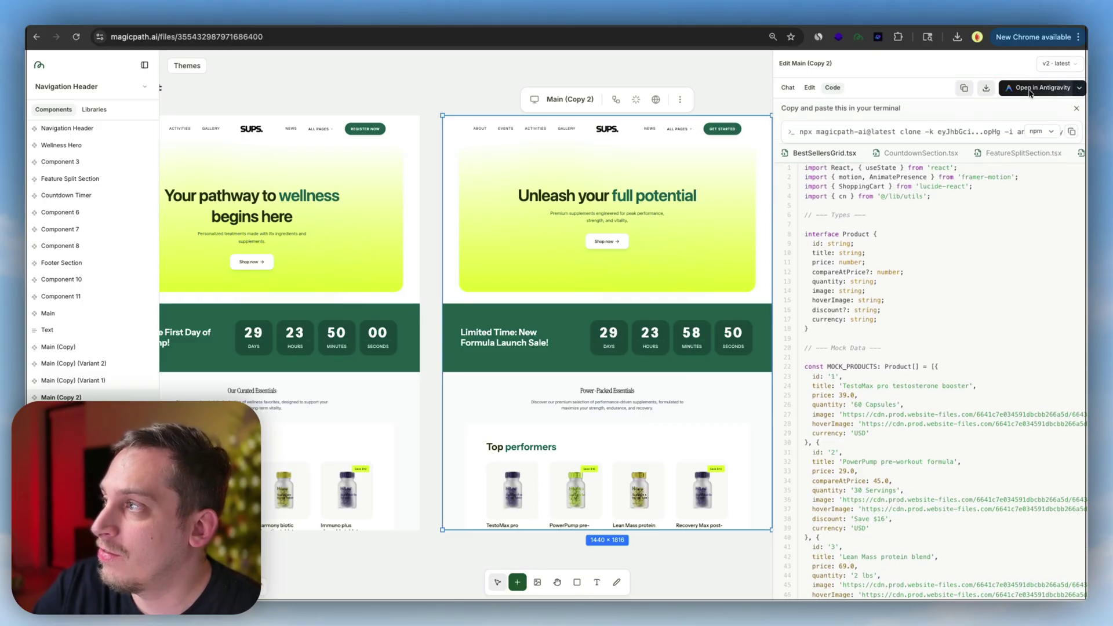
{"action": "left_click", "coordinate": [1070, 134]}
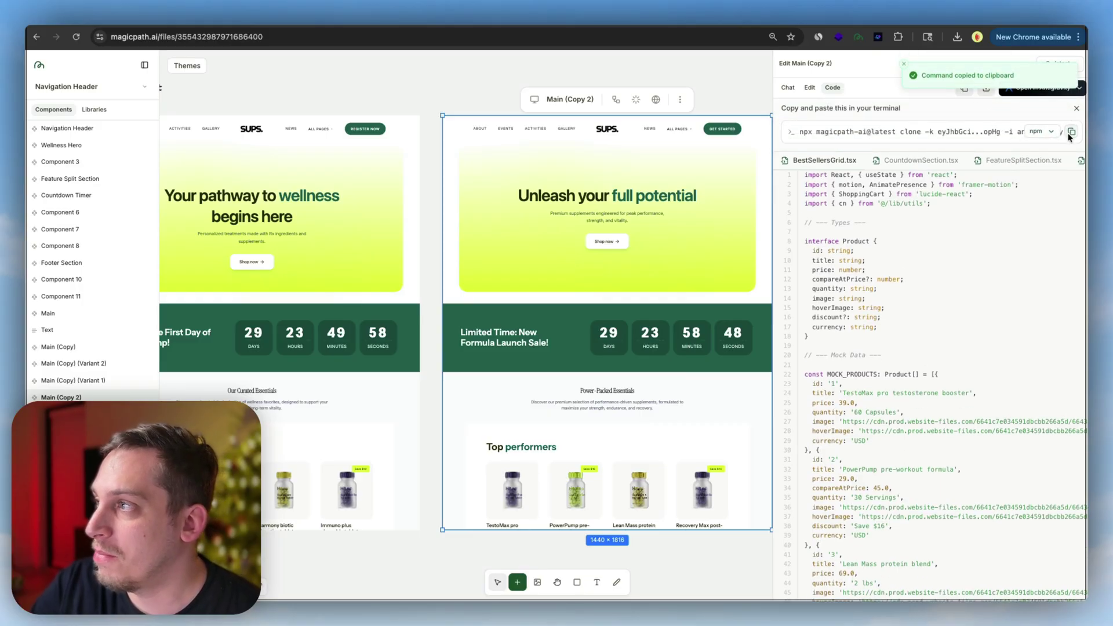
- Run the pasted npx magicpath-ai clone command in Terminal, choosing Antigravity as the IDE
{"action": "key", "text": "super+space"}
{"action": "type", "text": "termin"}
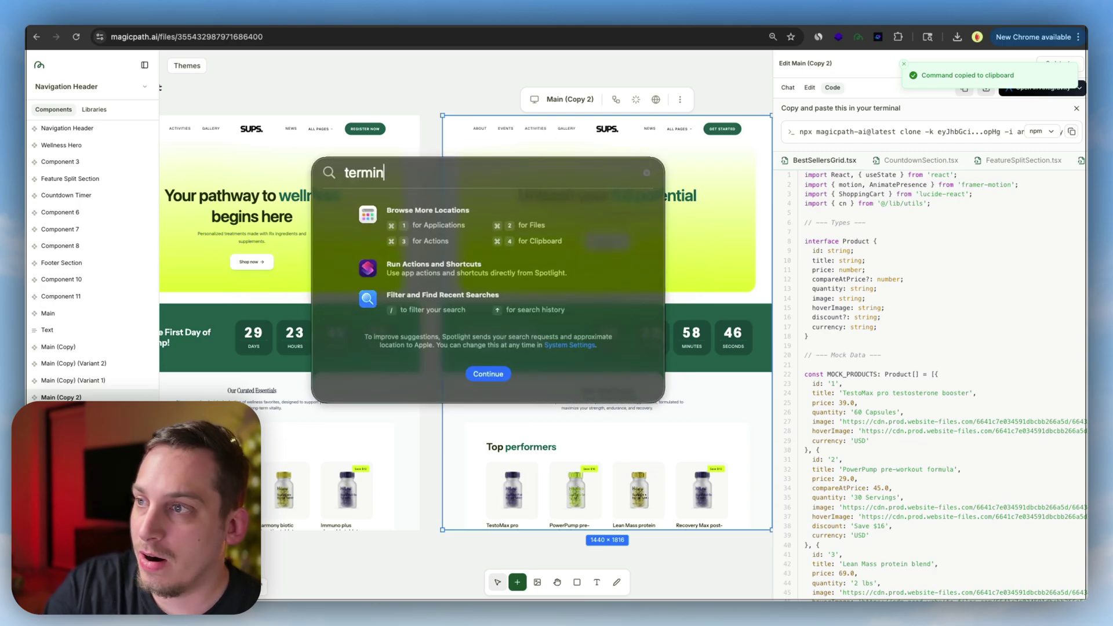
{"action": "type", "text": "al"}
{"action": "key", "text": "Return"}
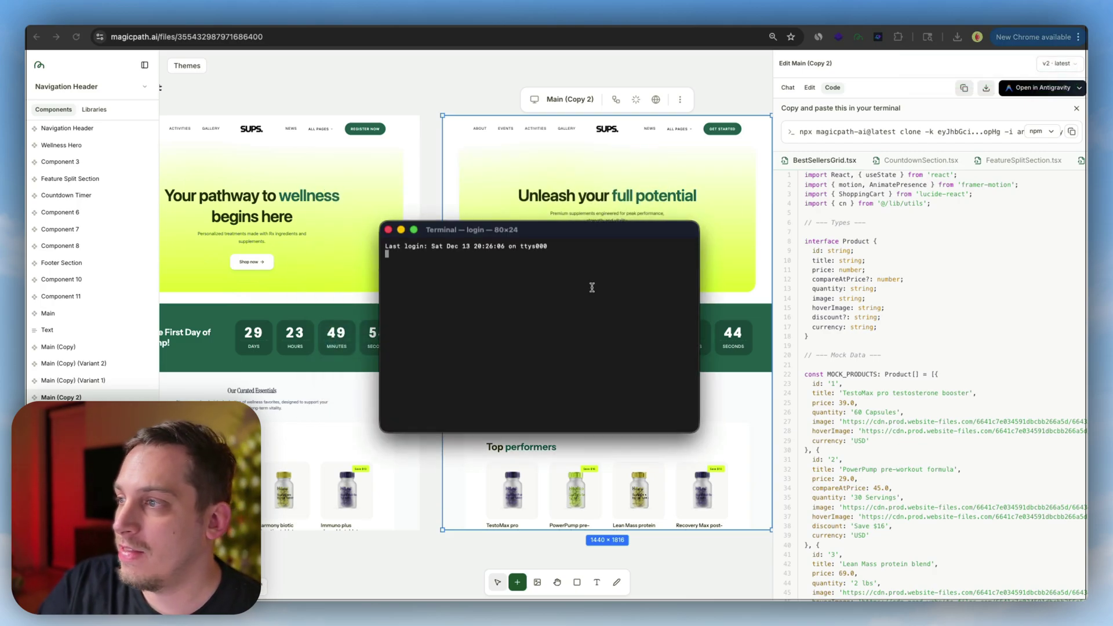
{"action": "key", "text": "super+v"}
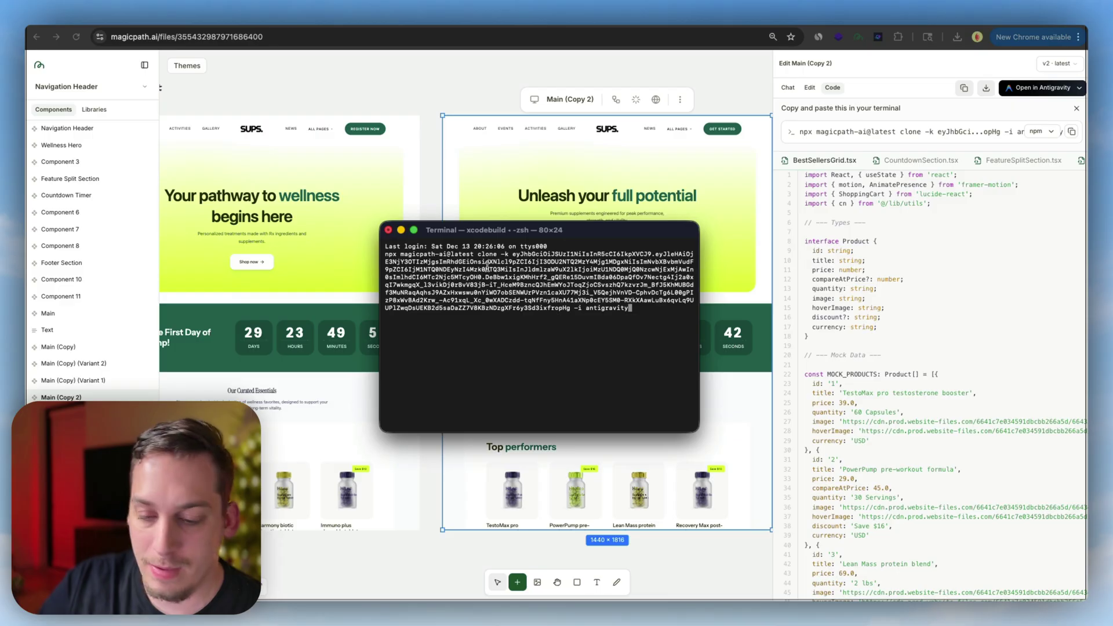
{"action": "key", "text": "Return"}
{"action": "key", "text": "Return"}
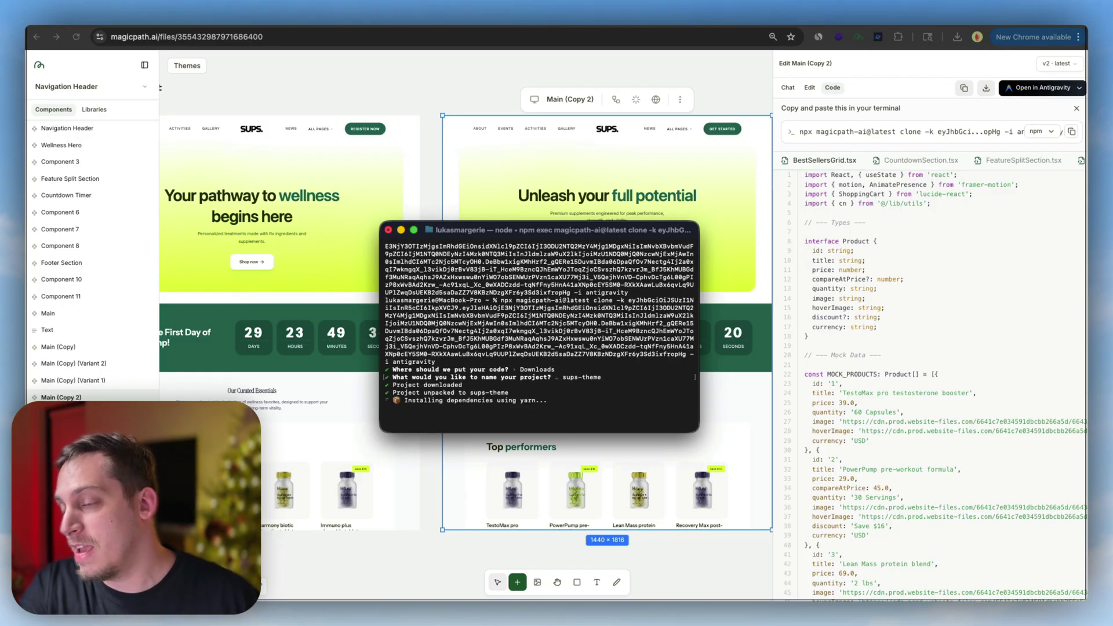
{"action": "key", "text": "Return"}
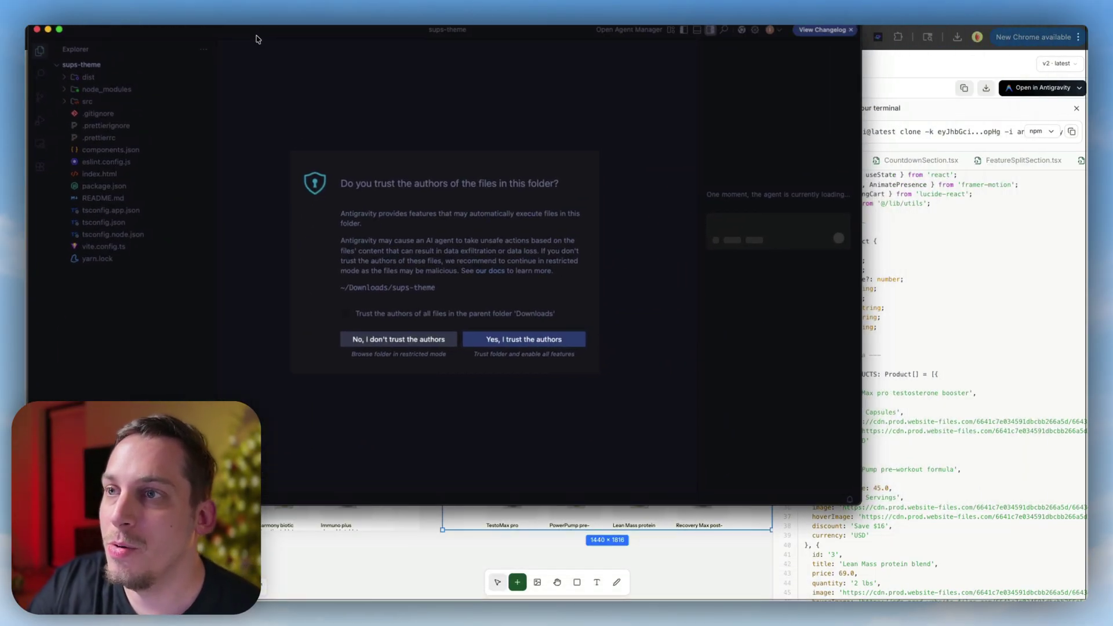
- Maximize the Antigravity window, trust the sups-theme folder's authors, and focus the agent input box
{"action": "left_click_drag", "start_coordinate": [258, 39], "coordinate": [255, 43]}
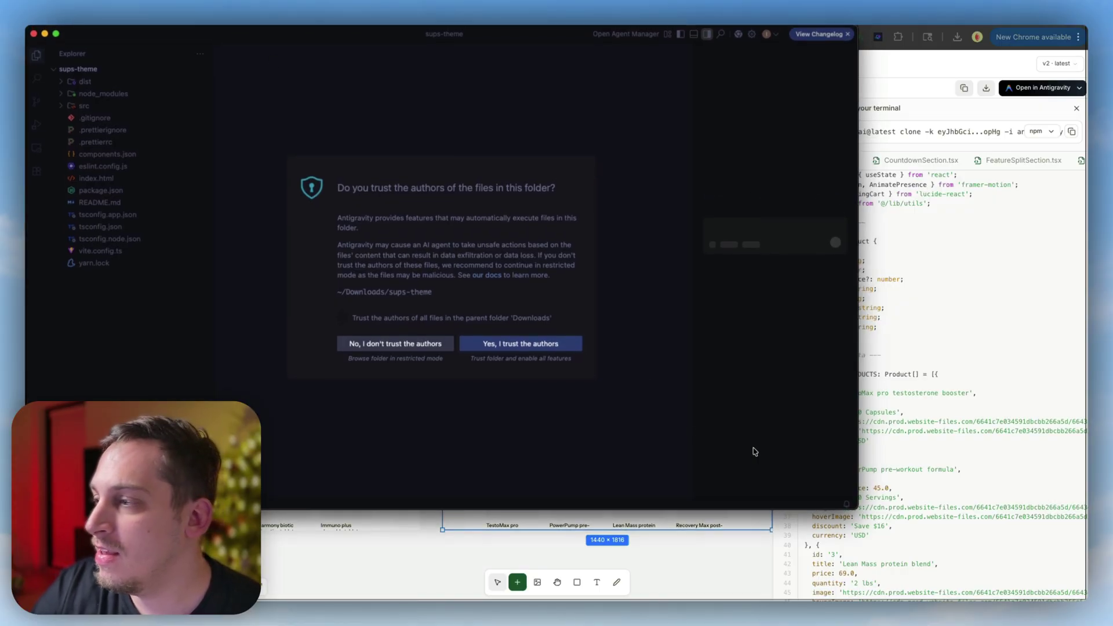
{"action": "left_click_drag", "start_coordinate": [857, 510], "coordinate": [1086, 598]}
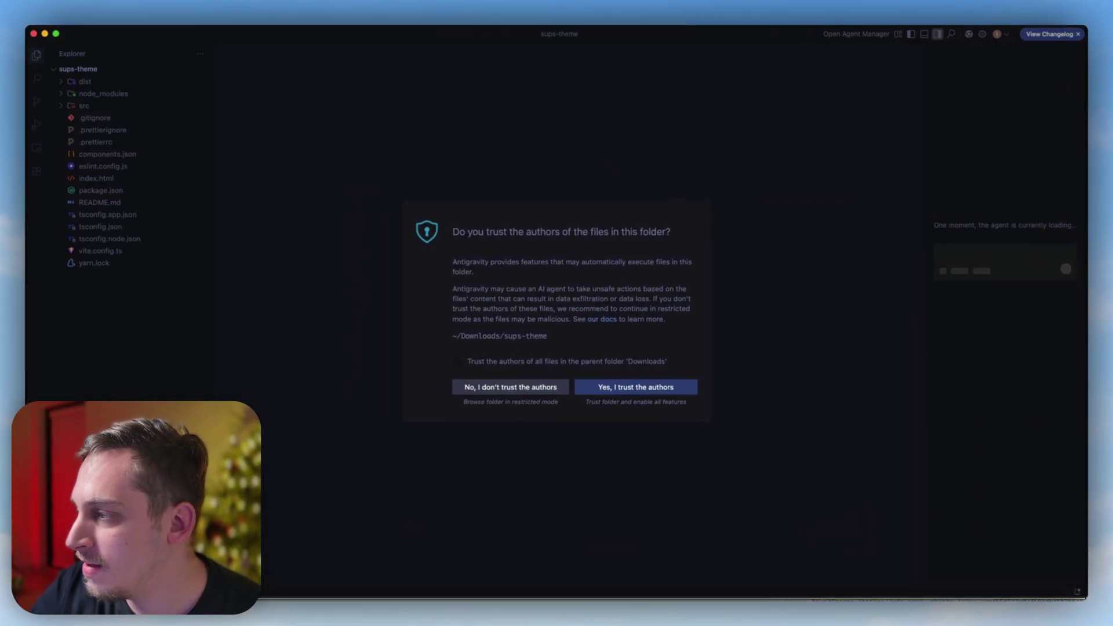
{"action": "left_click", "coordinate": [601, 393]}
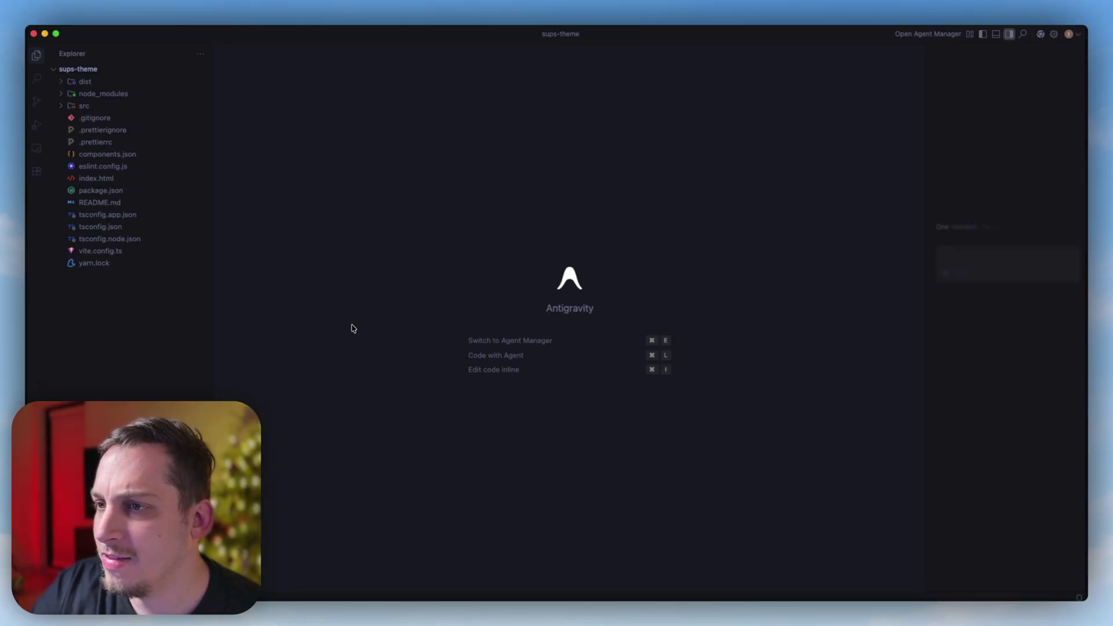
{"action": "left_click", "coordinate": [955, 257]}
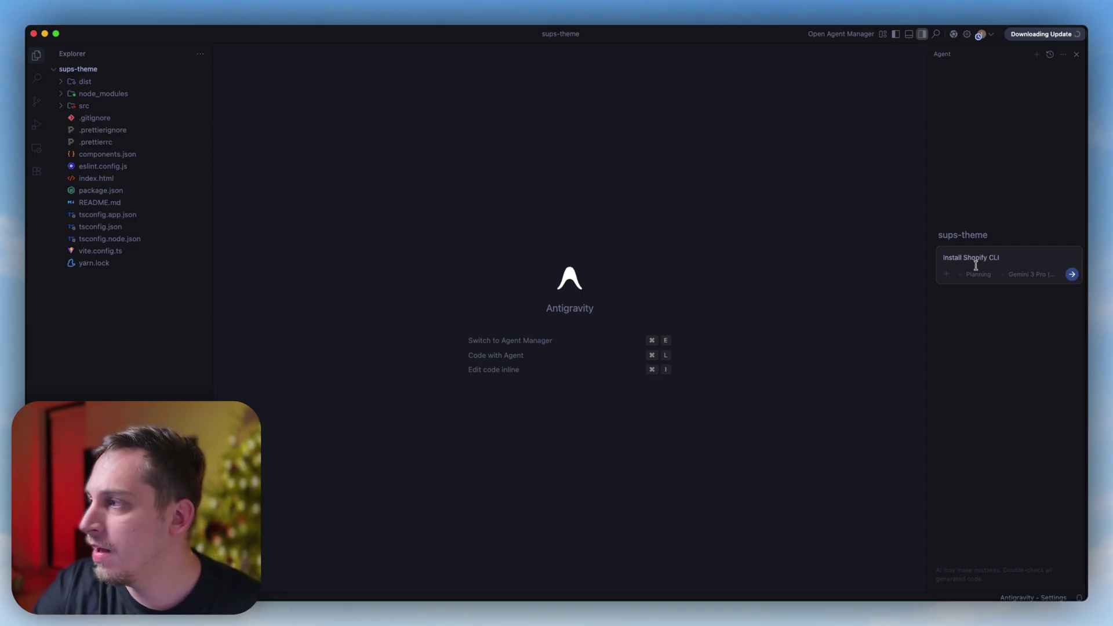
- Send 'Install Shopify CLI' with Gemini 3 Pro (High), approve its check, then select MagicPath's conversion prompt
{"action": "left_click", "coordinate": [1035, 275]}
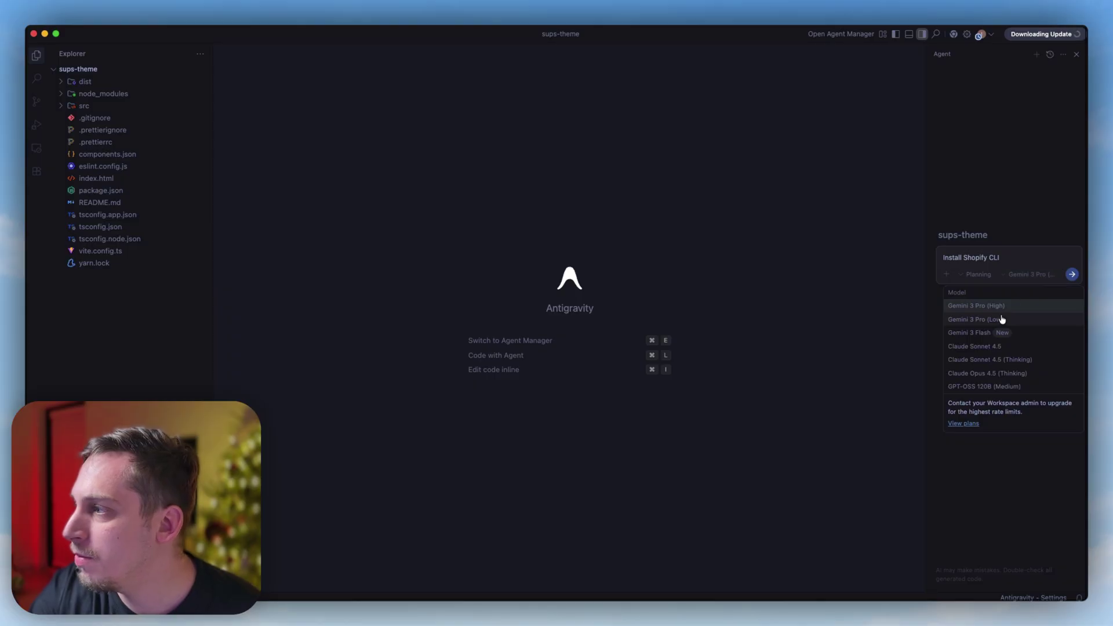
{"action": "left_click", "coordinate": [1072, 275]}
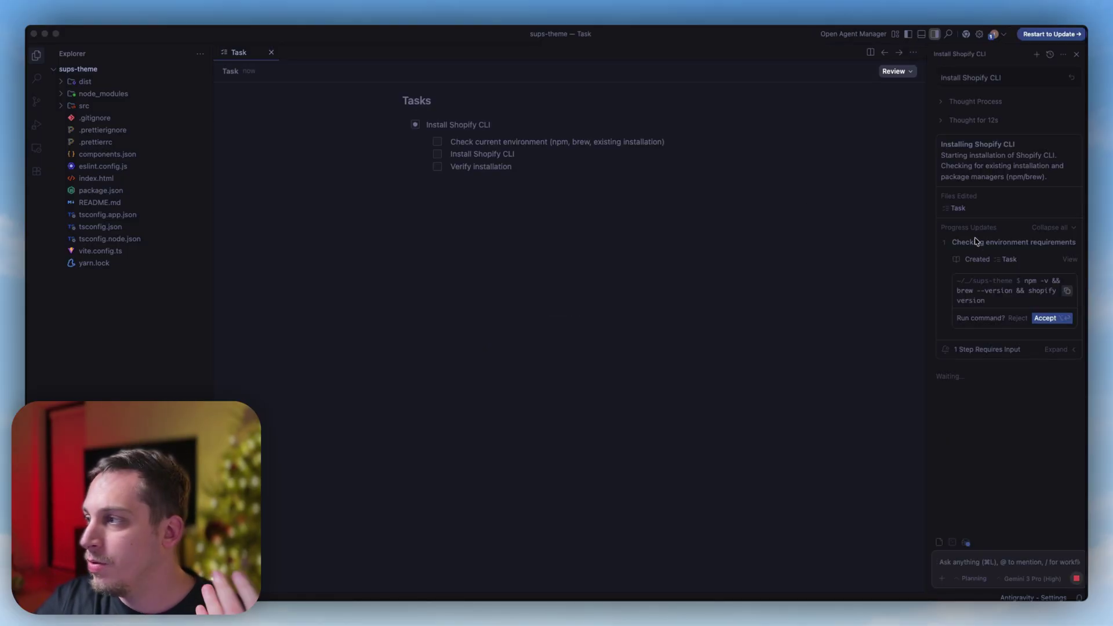
{"action": "left_click", "coordinate": [1040, 319]}
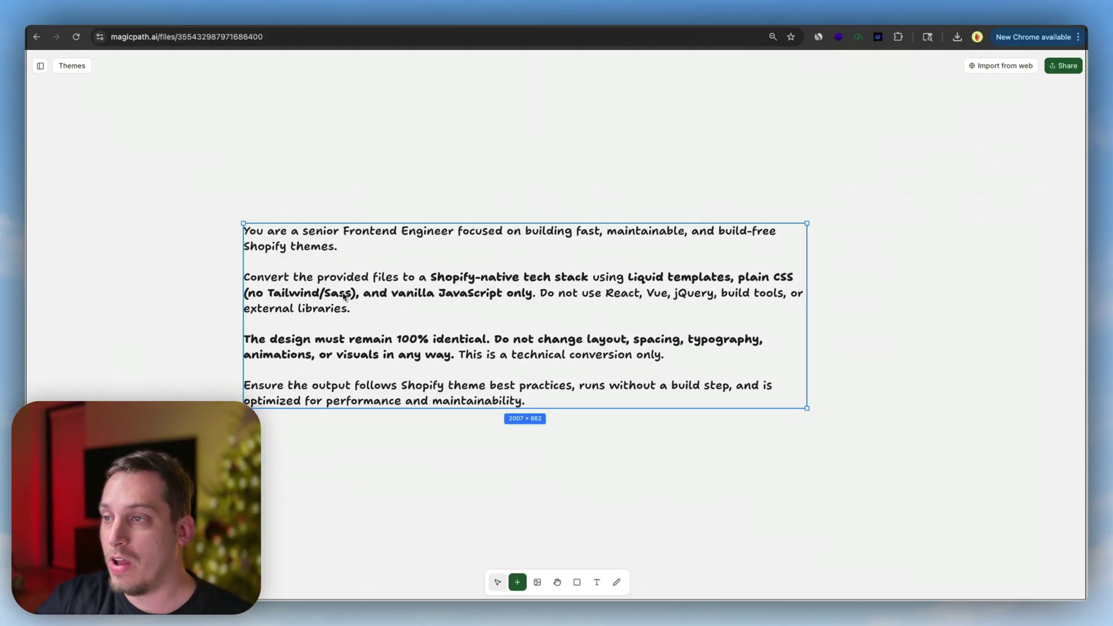
{"action": "triple_click", "coordinate": [343, 295]}
{"action": "key", "text": "super+a"}
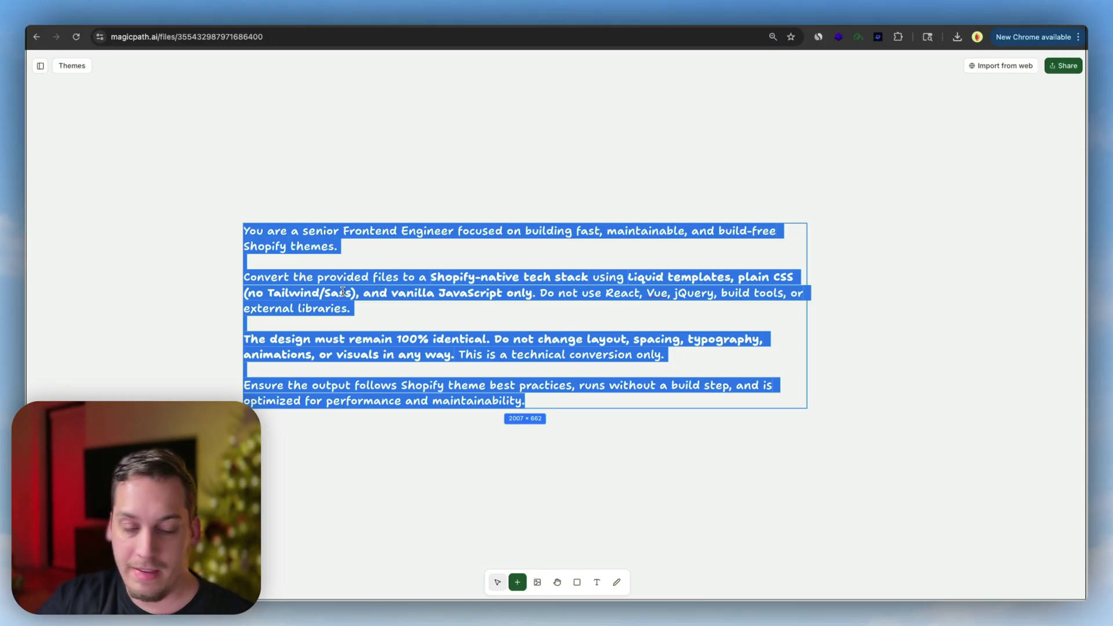
- Send the agent the prompt converting the project to Liquid, plain CSS and vanilla JavaScript
{"action": "left_click", "coordinate": [265, 190]}
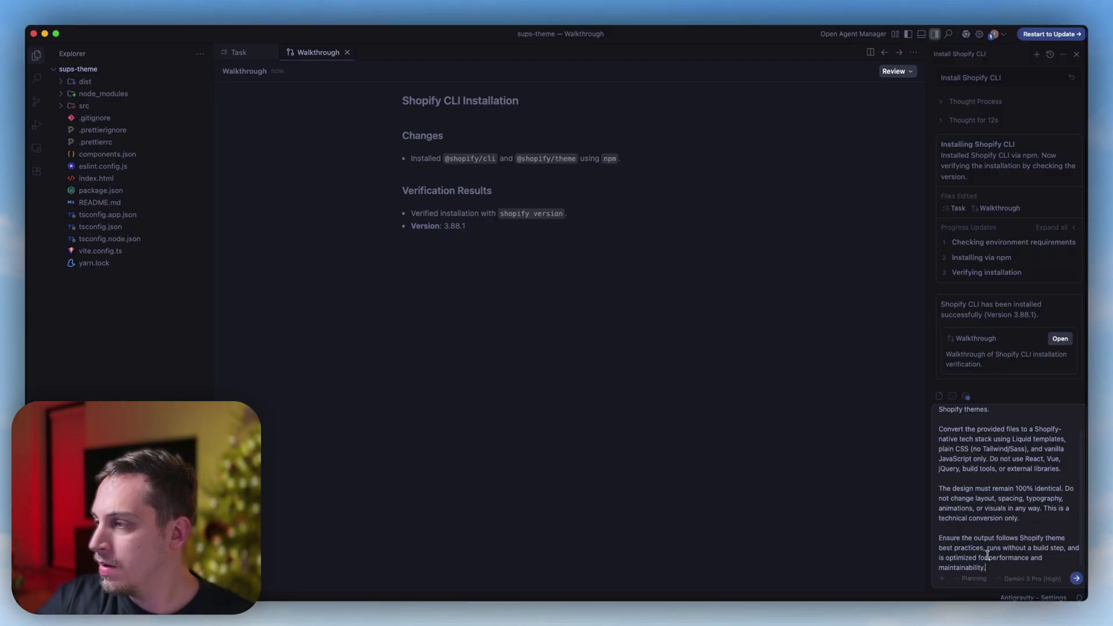
{"action": "scroll", "coordinate": [996, 516], "scroll_direction": "up", "scroll_amount": 2}
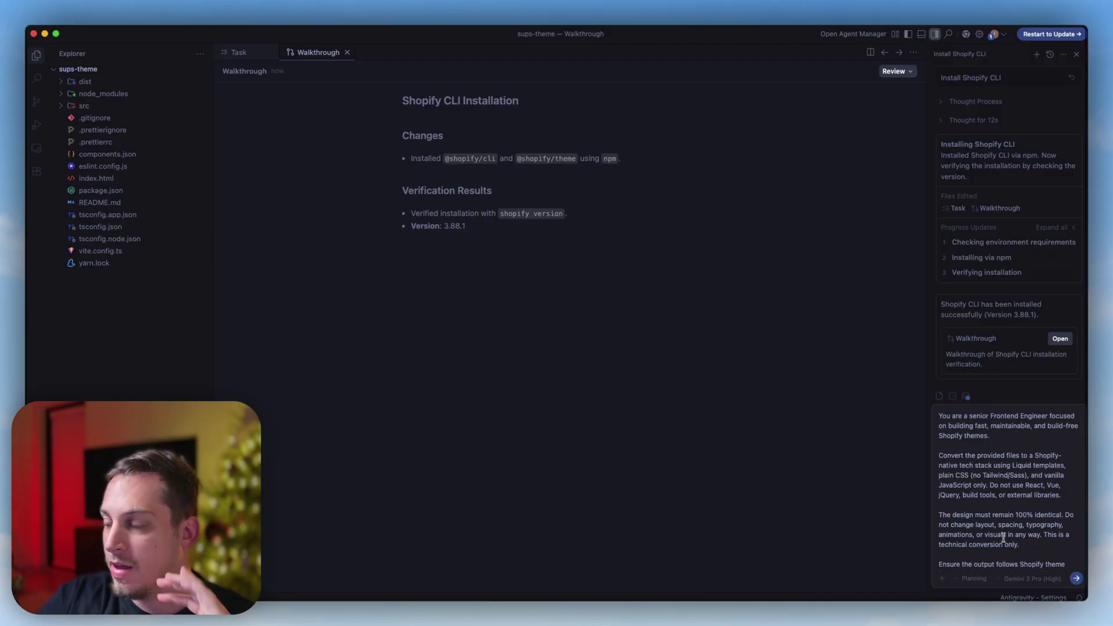
{"action": "scroll", "coordinate": [1002, 536], "scroll_direction": "down", "scroll_amount": 2}
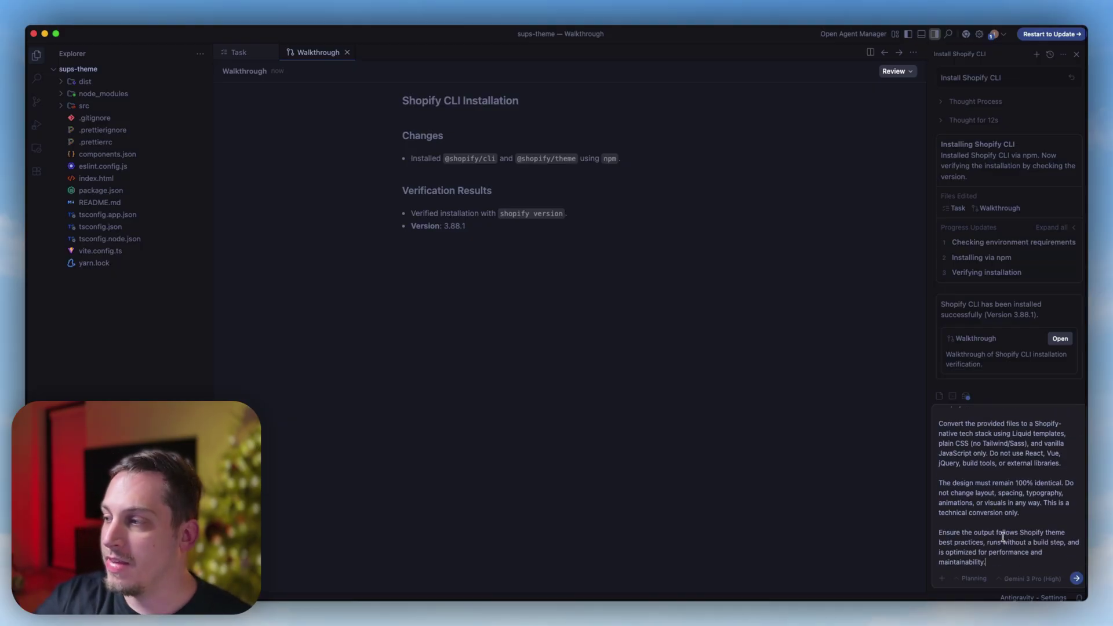
{"action": "scroll", "coordinate": [1002, 536], "scroll_direction": "up", "scroll_amount": 2}
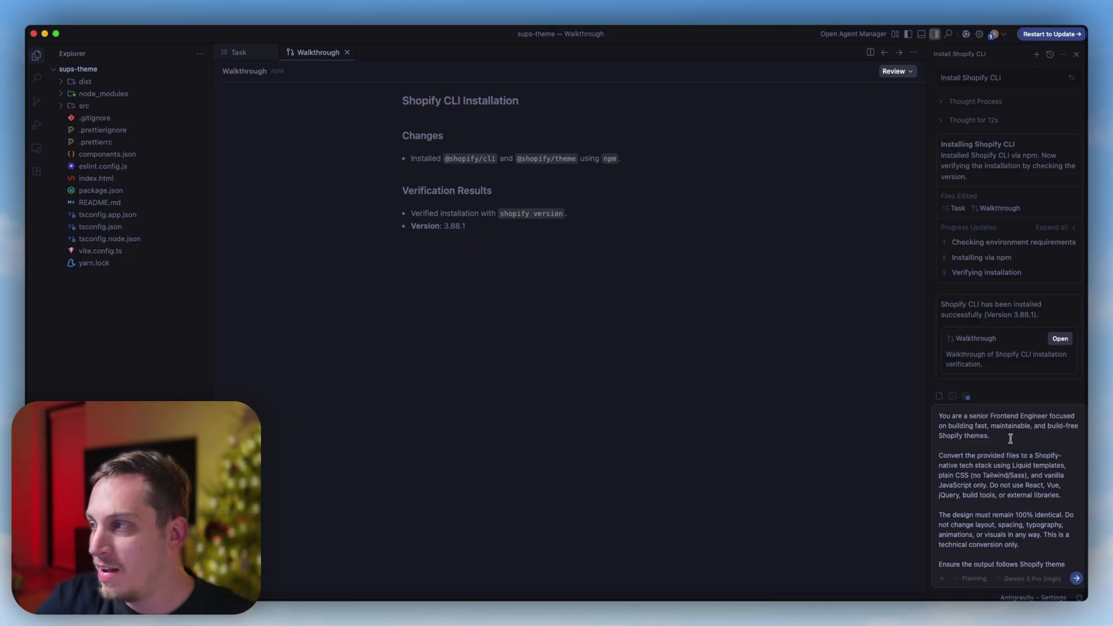
{"action": "scroll", "coordinate": [999, 444], "scroll_direction": "down", "scroll_amount": 3}
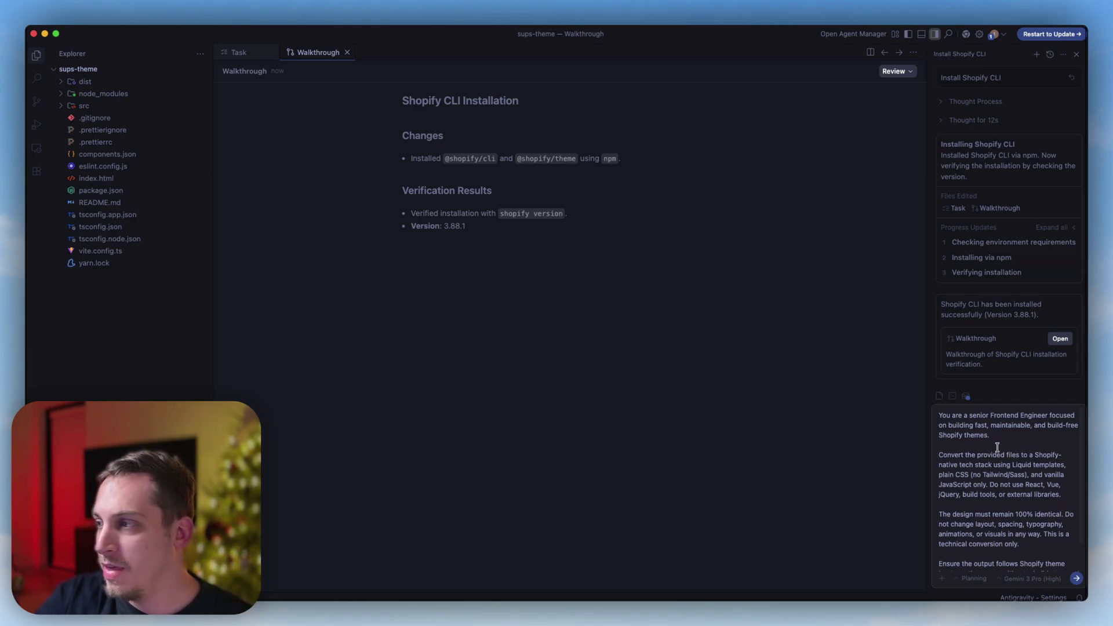
{"action": "scroll", "coordinate": [997, 447], "scroll_direction": "down", "scroll_amount": 1}
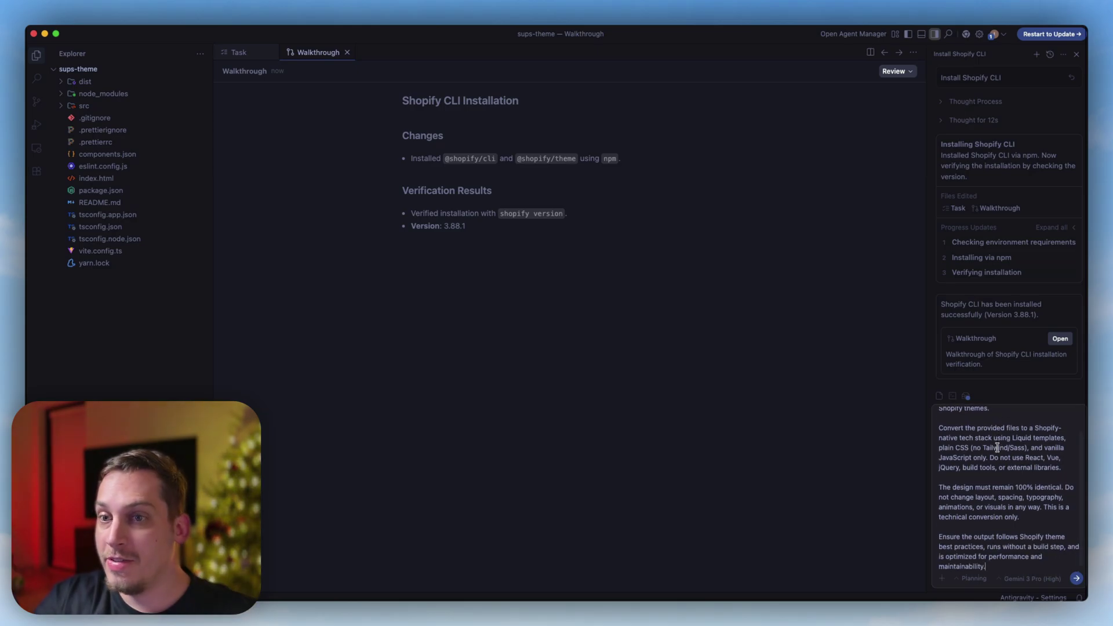
{"action": "scroll", "coordinate": [997, 447], "scroll_direction": "down", "scroll_amount": 1}
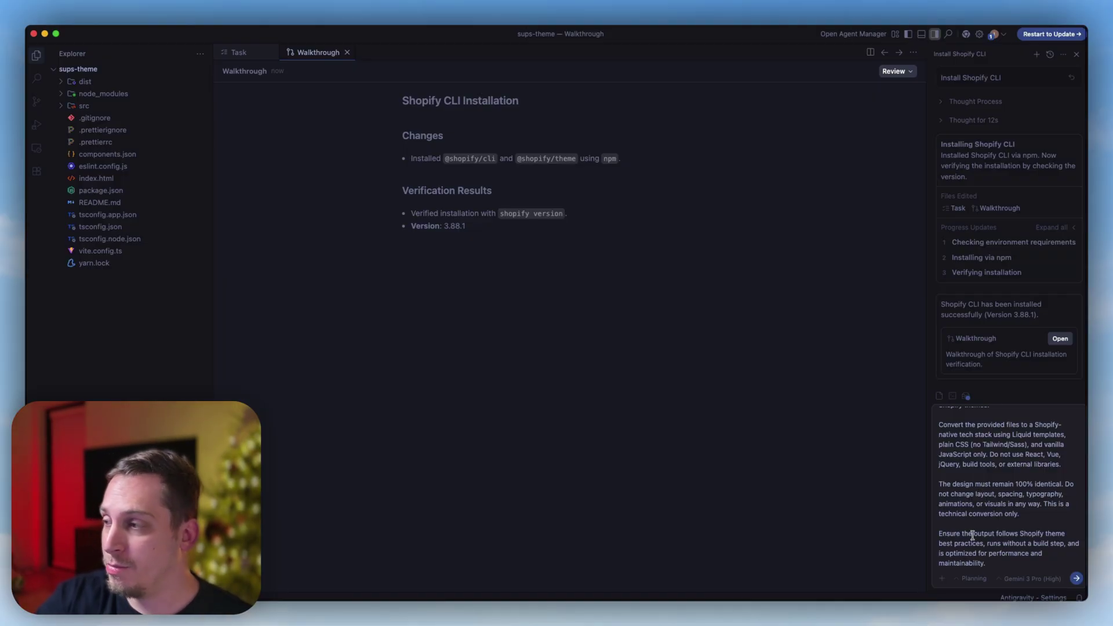
{"action": "left_click", "coordinate": [1076, 580]}
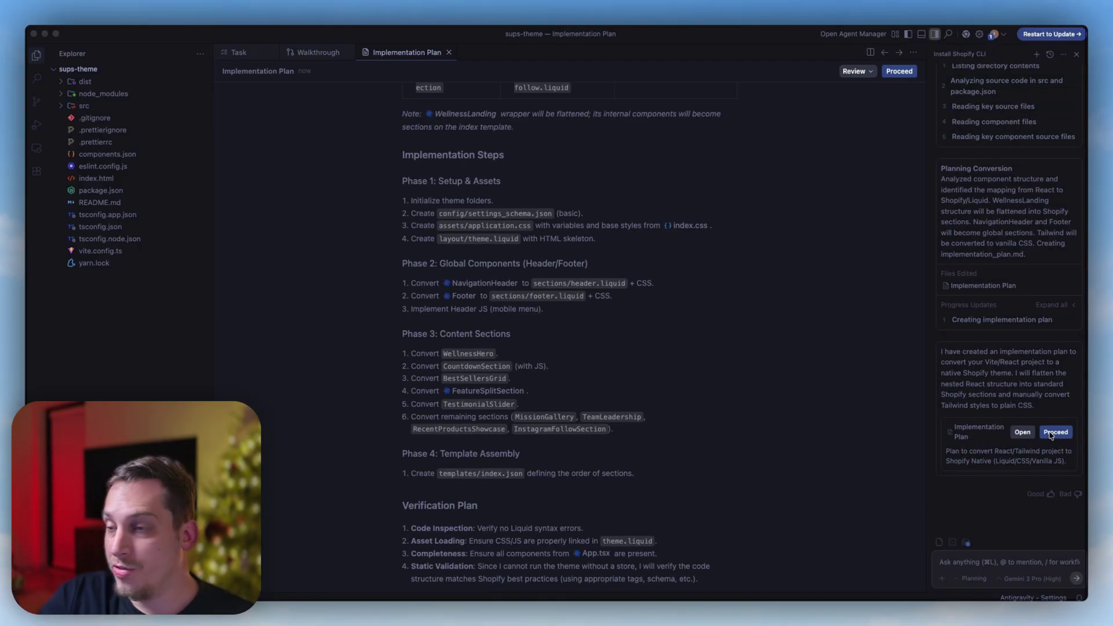
- Approve the implementation plan, then send a request to remove leftover non-Shopify files and folders
{"action": "left_click", "coordinate": [1053, 432]}
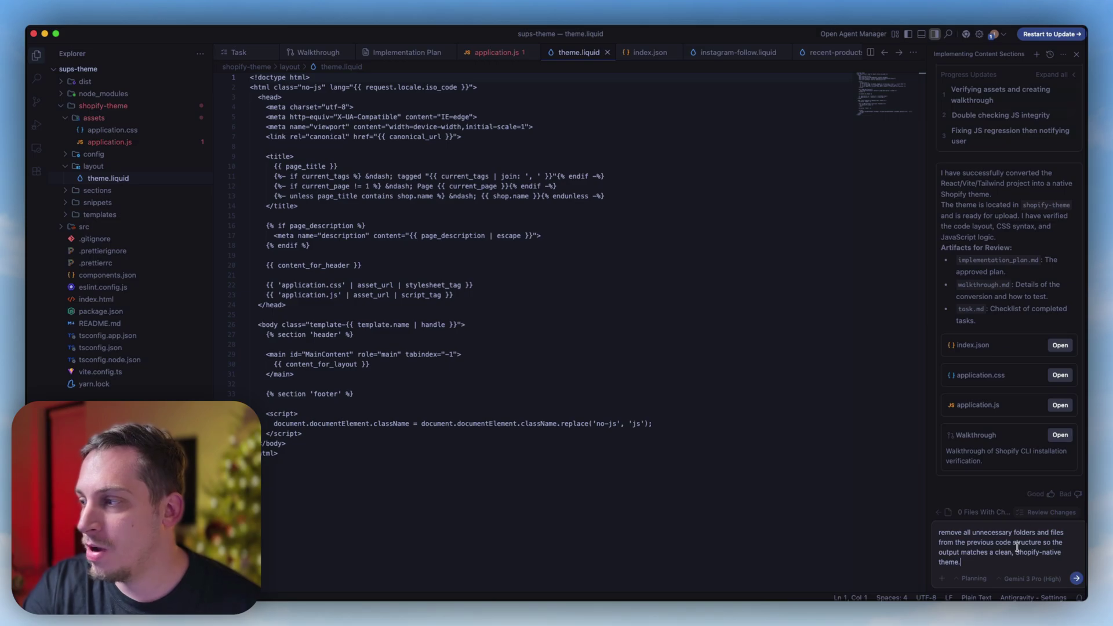
{"action": "key", "text": "Return"}
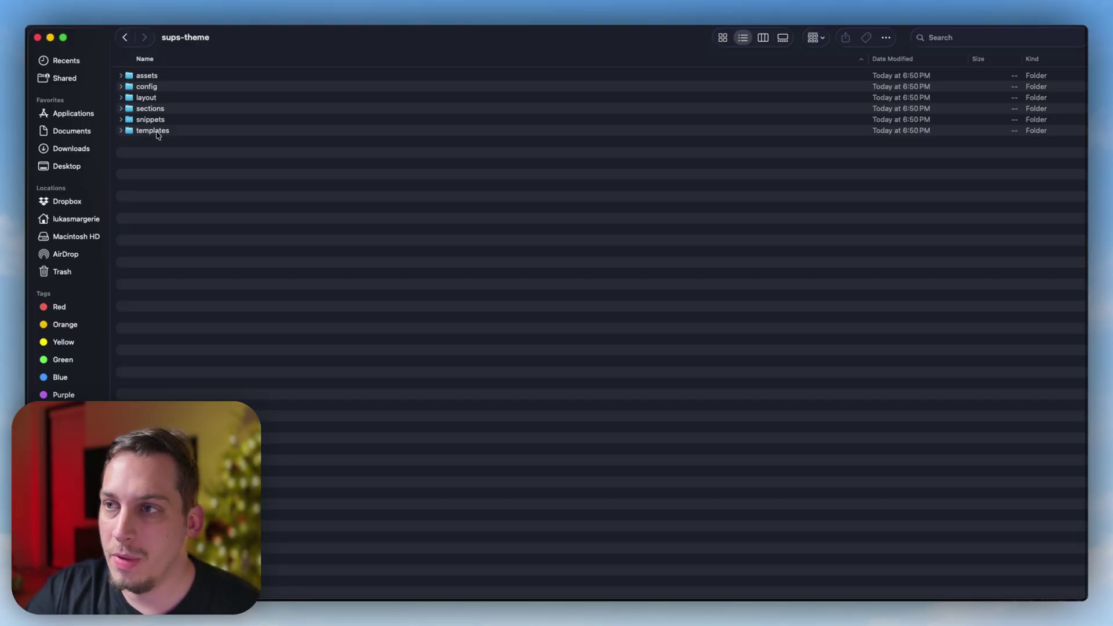
- Compress the six theme folders, assets through templates, into Archive.zip
{"action": "left_click", "coordinate": [158, 132]}
{"action": "left_click", "coordinate": [150, 78], "text": "shift"}
{"action": "right_click", "coordinate": [179, 78]}
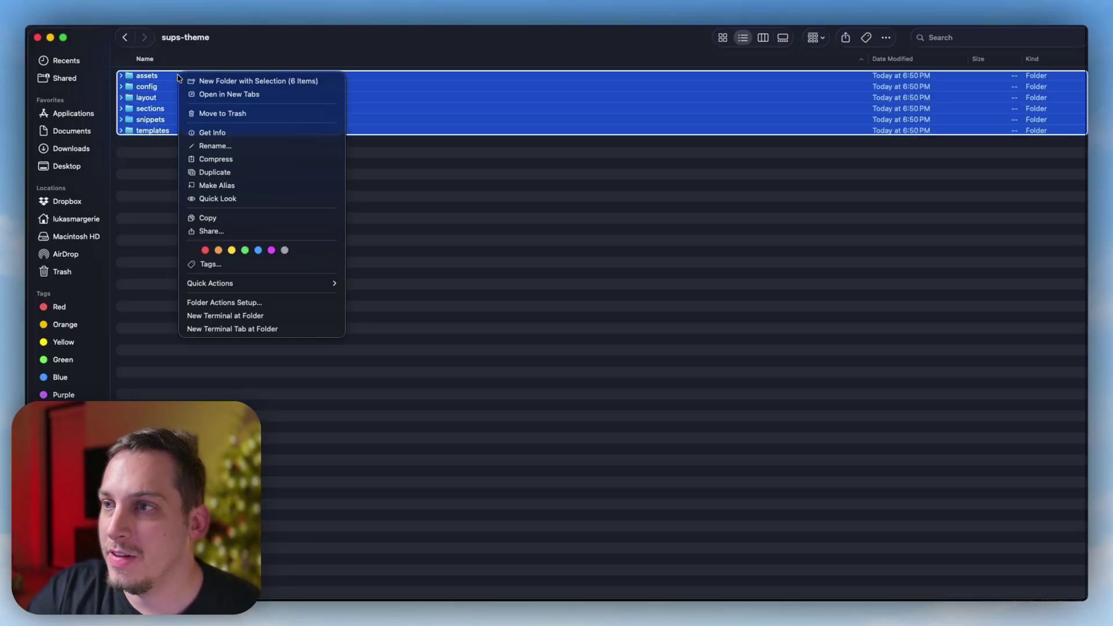
{"action": "left_click", "coordinate": [228, 159]}
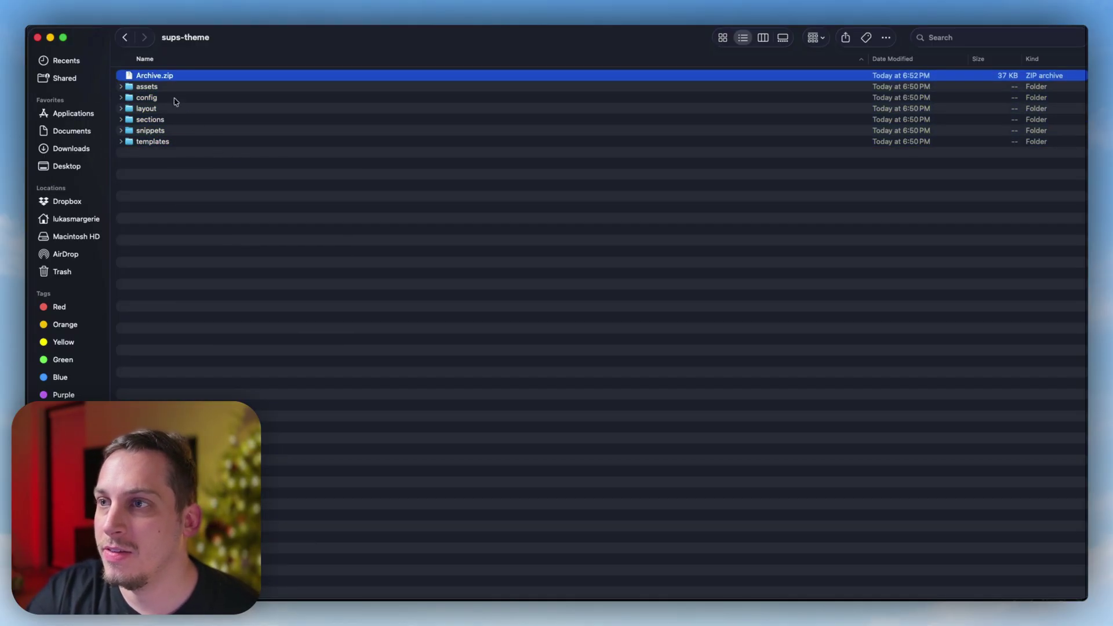
- Rename Archive.zip to sups-theme
{"action": "right_click", "coordinate": [151, 80]}
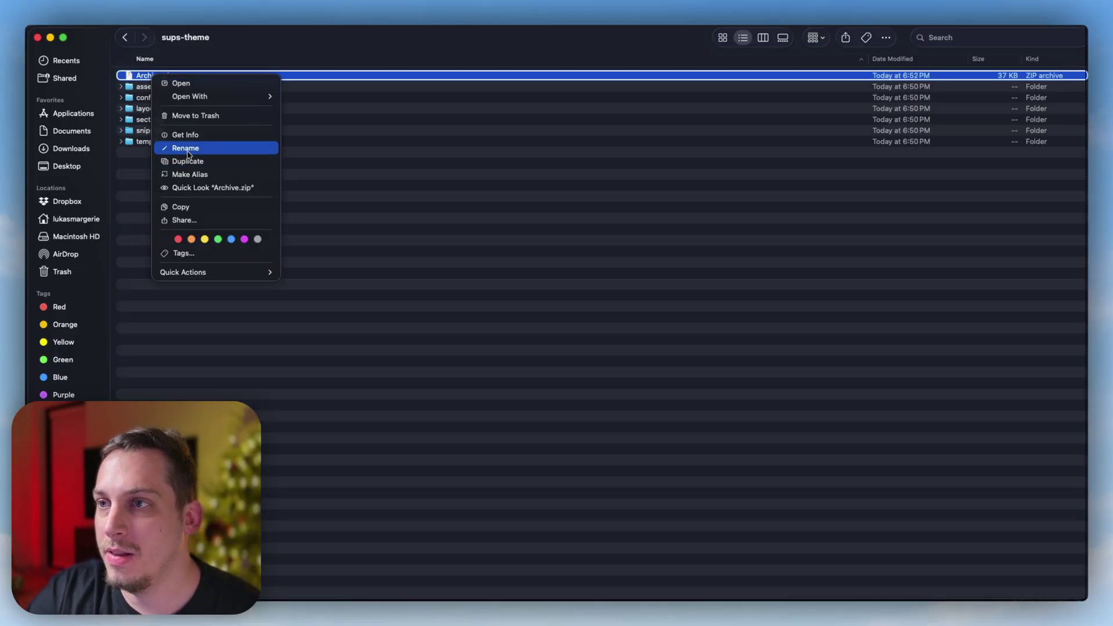
{"action": "left_click", "coordinate": [173, 146]}
{"action": "type", "text": "sups"}
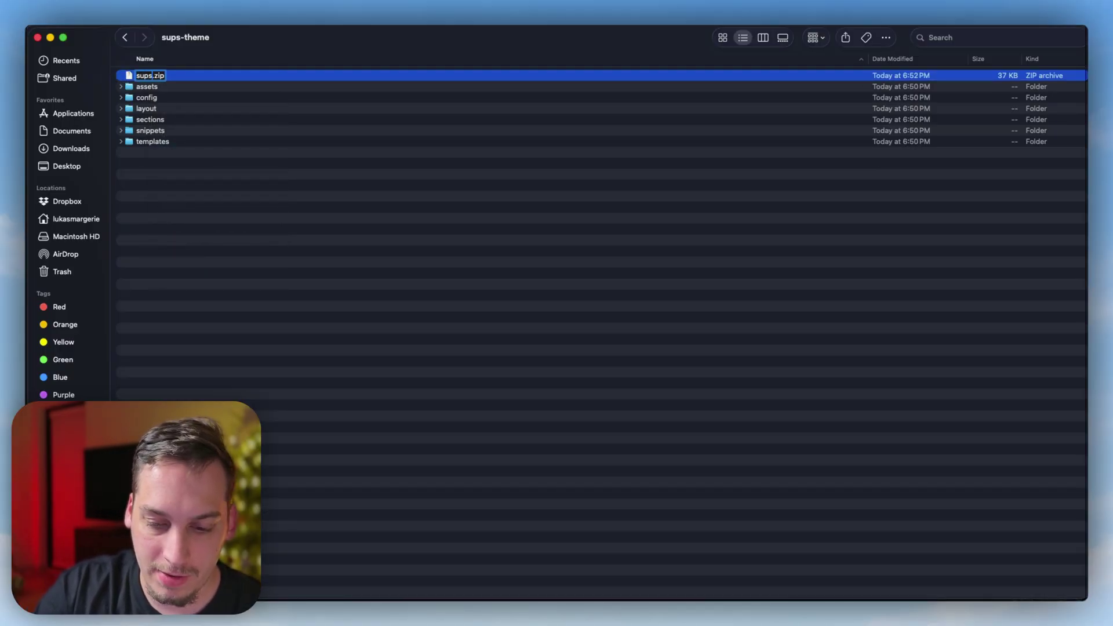
{"action": "type", "text": "-theme"}
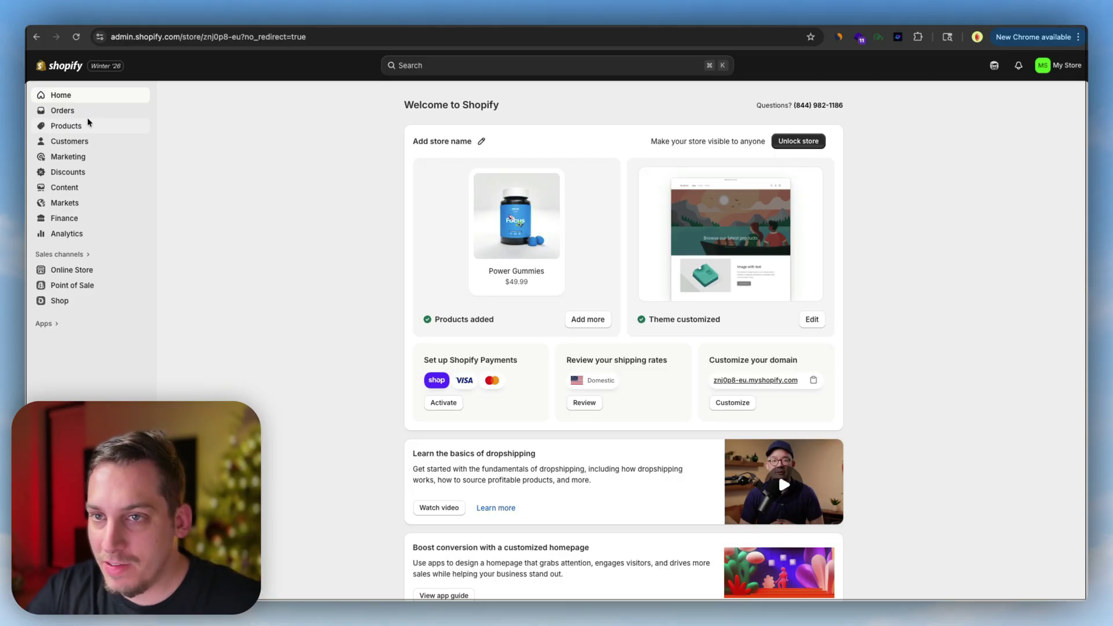
- Browse the product list and the Focus Droplet product, then go to the Online Store Themes page
{"action": "left_click", "coordinate": [83, 125]}
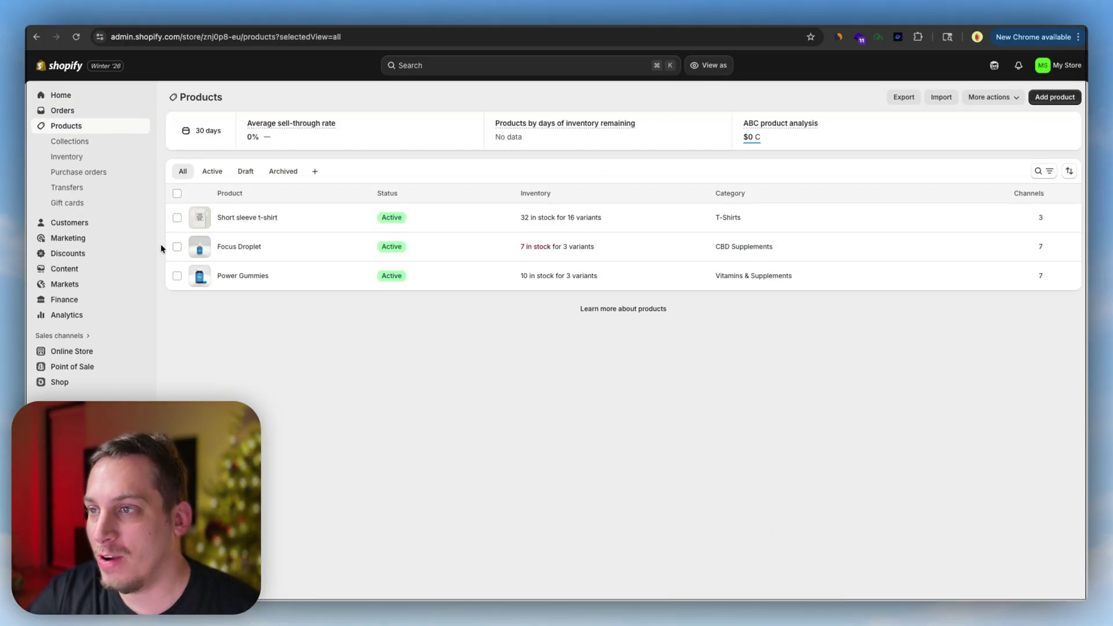
{"action": "scroll", "coordinate": [161, 248], "scroll_direction": "up", "scroll_amount": 5, "text": "ctrl"}
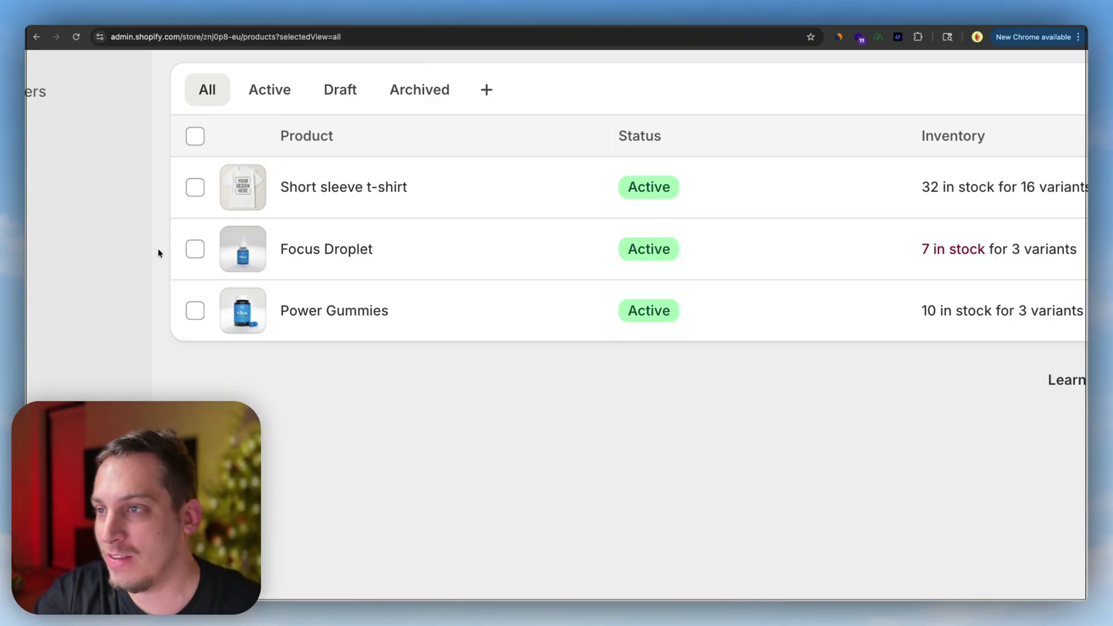
{"action": "scroll", "coordinate": [157, 248], "scroll_direction": "down", "scroll_amount": 5, "text": "ctrl"}
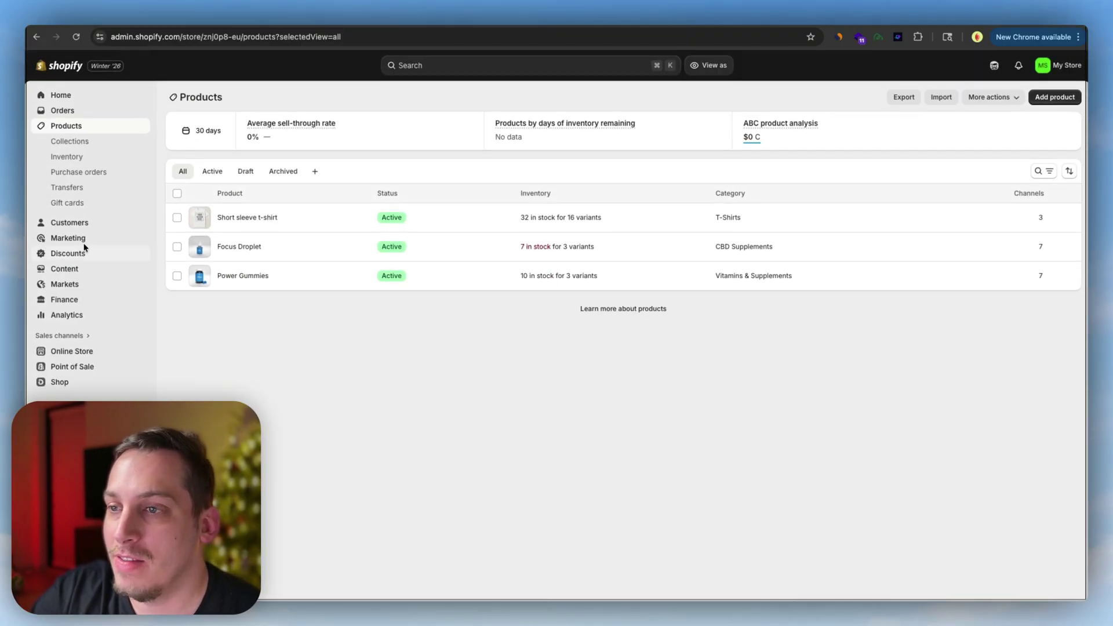
{"action": "left_click", "coordinate": [211, 249]}
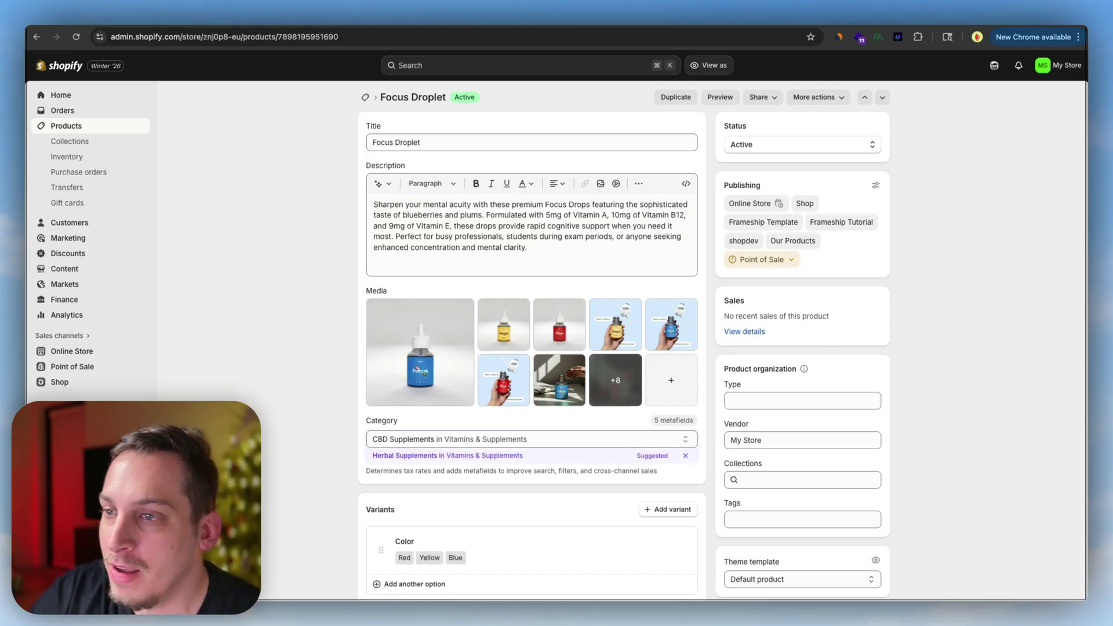
{"action": "left_click", "coordinate": [61, 352]}
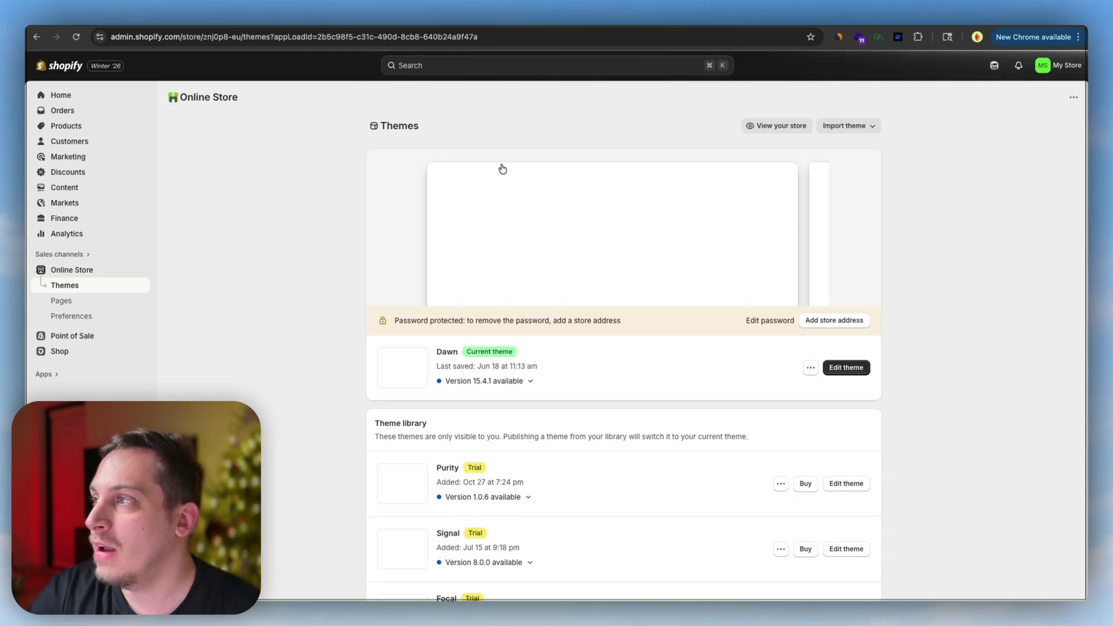
- Upload sups-theme-zip.zip from the sups-theme folder into the Shopify theme library
{"action": "left_click", "coordinate": [846, 126]}
{"action": "left_click", "coordinate": [868, 170]}
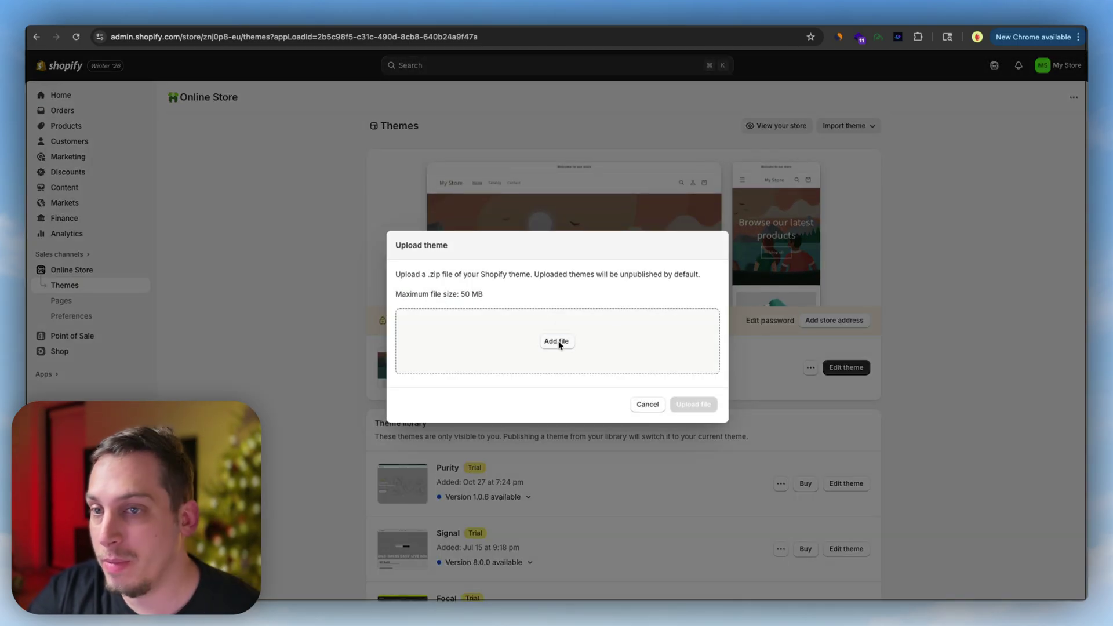
{"action": "left_click", "coordinate": [556, 341]}
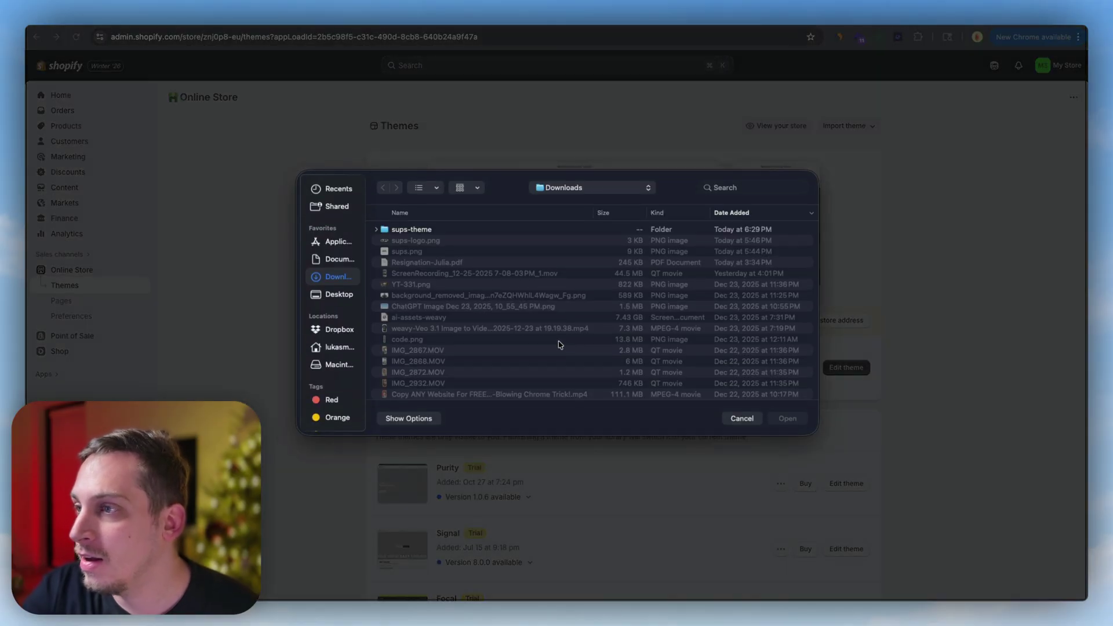
{"action": "left_click", "coordinate": [387, 231]}
{"action": "key", "text": "Right"}
{"action": "left_click", "coordinate": [414, 242]}
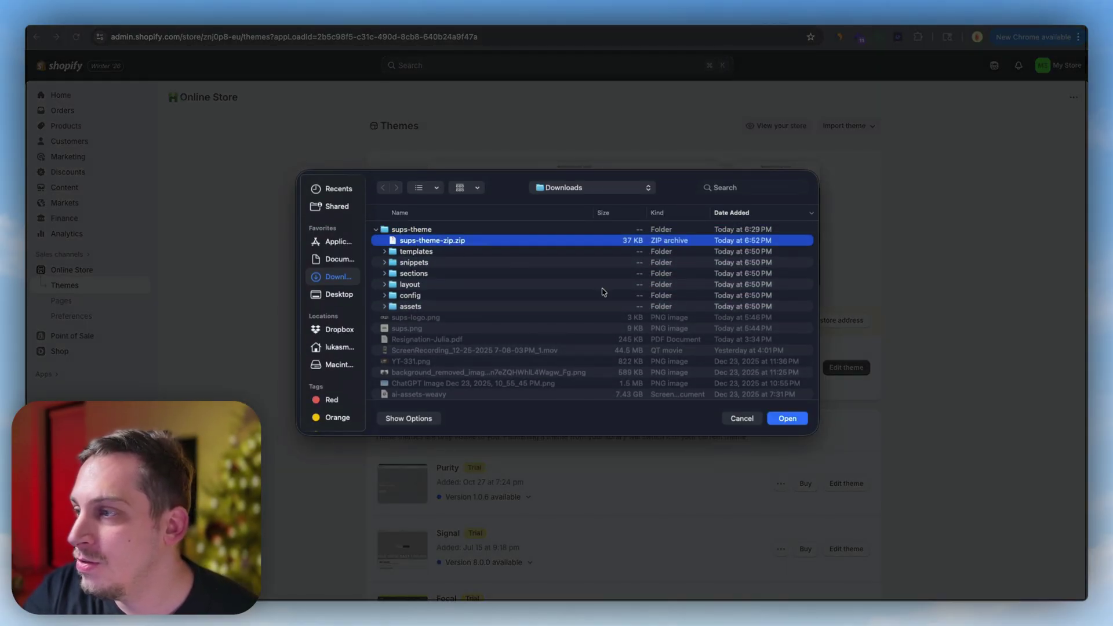
{"action": "left_click", "coordinate": [778, 415]}
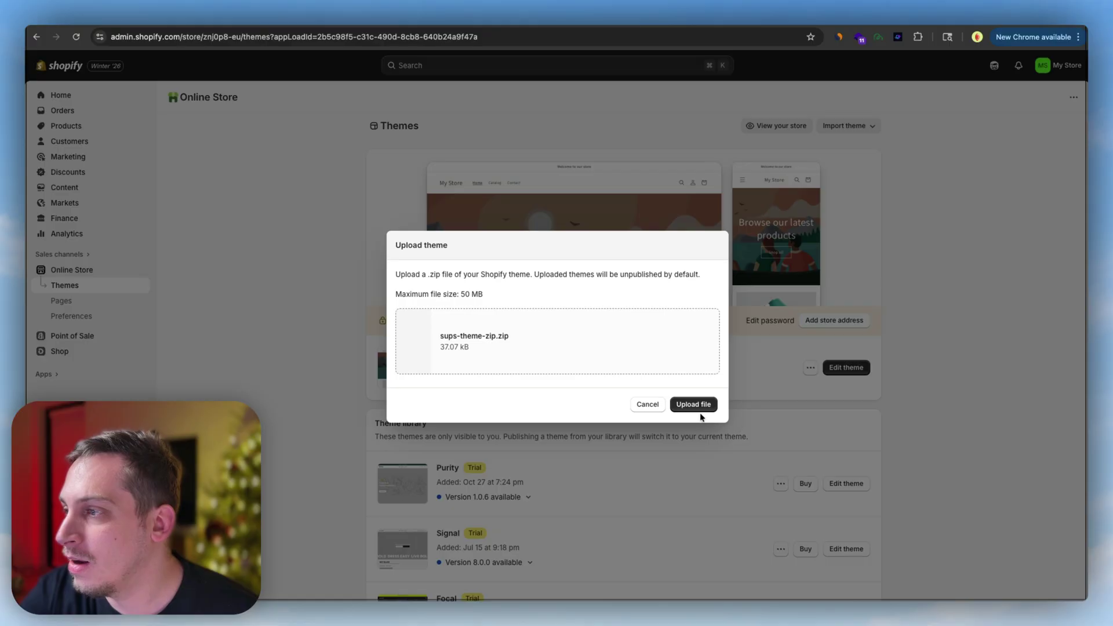
{"action": "left_click", "coordinate": [698, 412]}
{"action": "scroll", "coordinate": [351, 339], "scroll_direction": "down", "scroll_amount": 3}
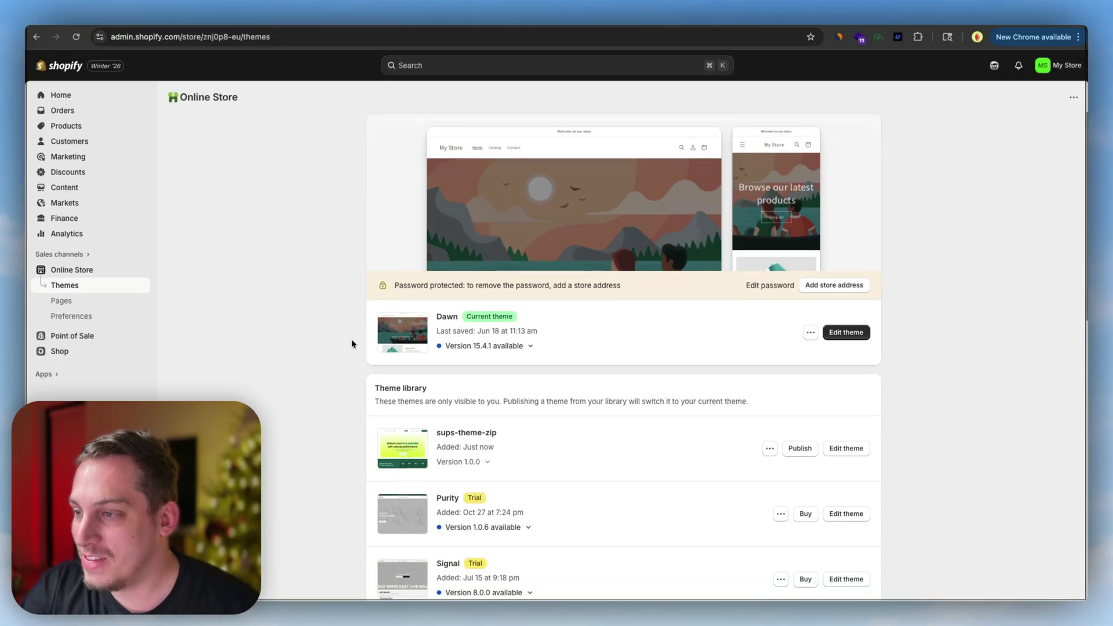
{"action": "scroll", "coordinate": [551, 375], "scroll_direction": "up", "scroll_amount": 5}
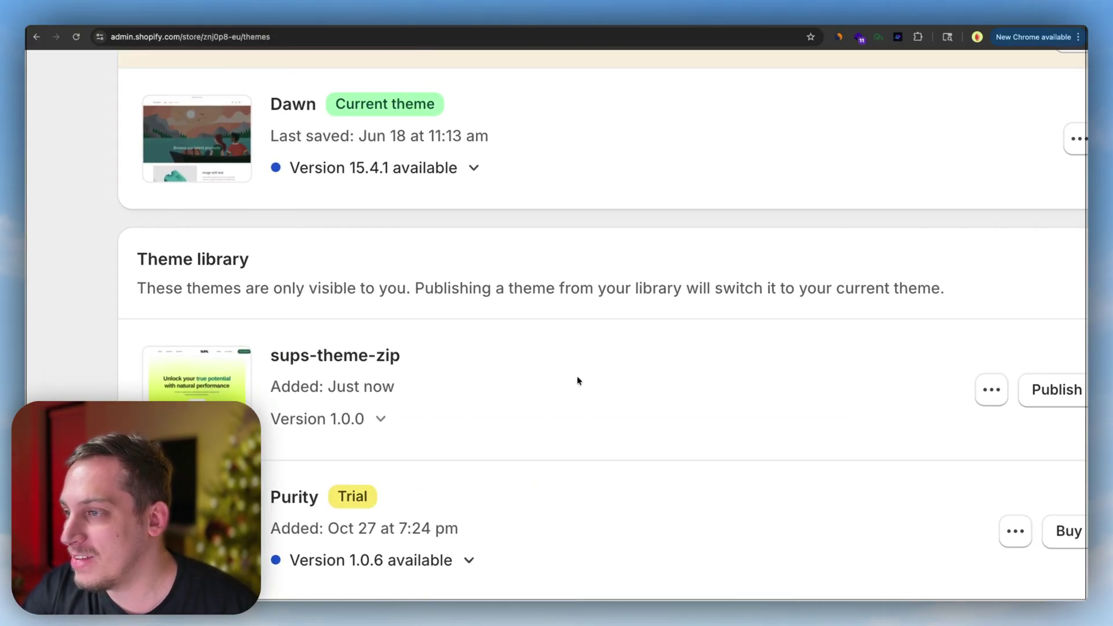
{"action": "scroll", "coordinate": [485, 369], "scroll_direction": "down", "scroll_amount": 5}
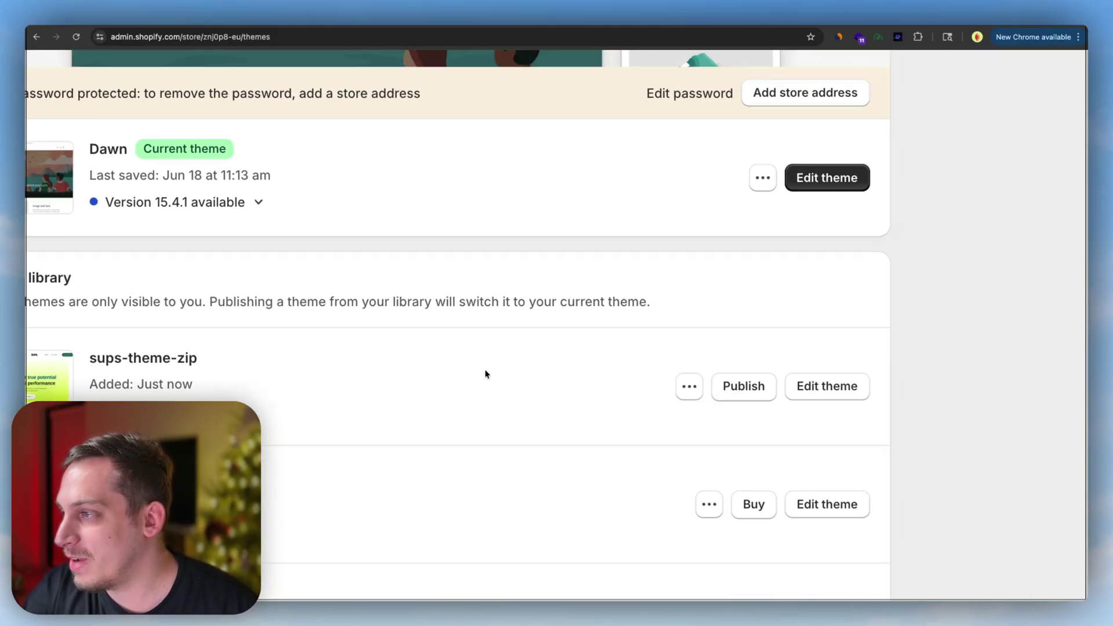
- Open sups-theme-zip in the theme editor and look through the Wellness Hero and Countdown settings
{"action": "left_click", "coordinate": [837, 400]}
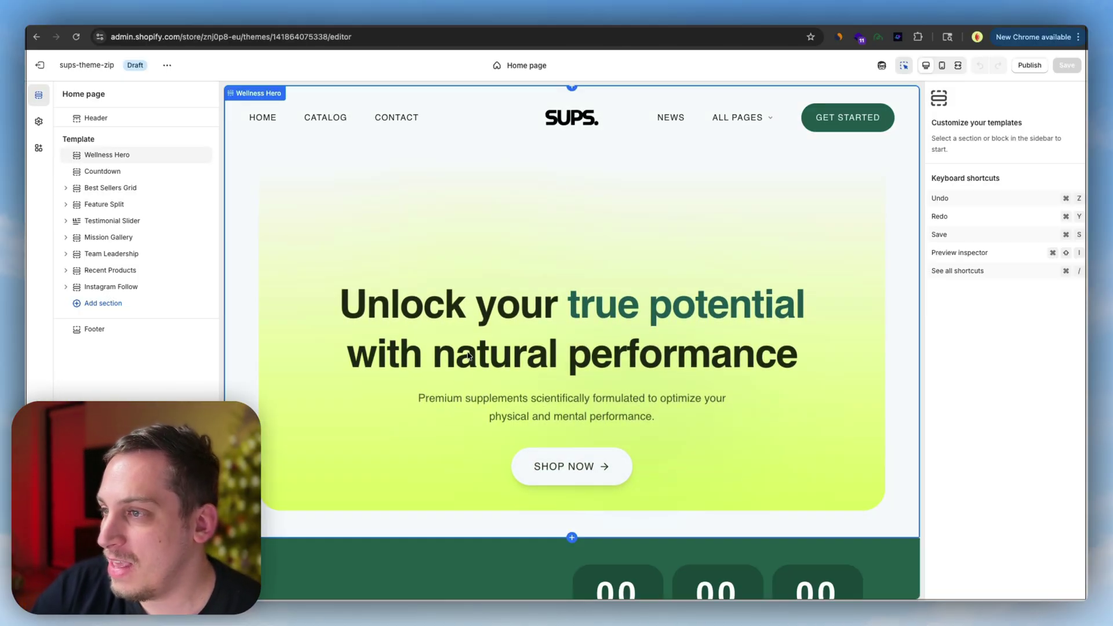
{"action": "left_click", "coordinate": [468, 356]}
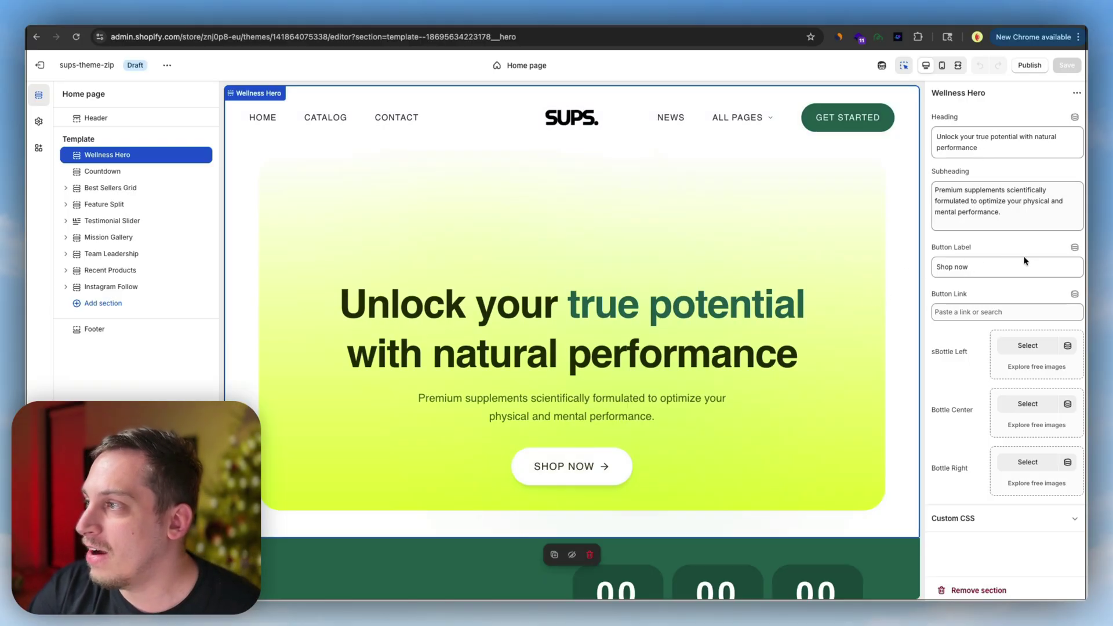
{"action": "left_click", "coordinate": [648, 286]}
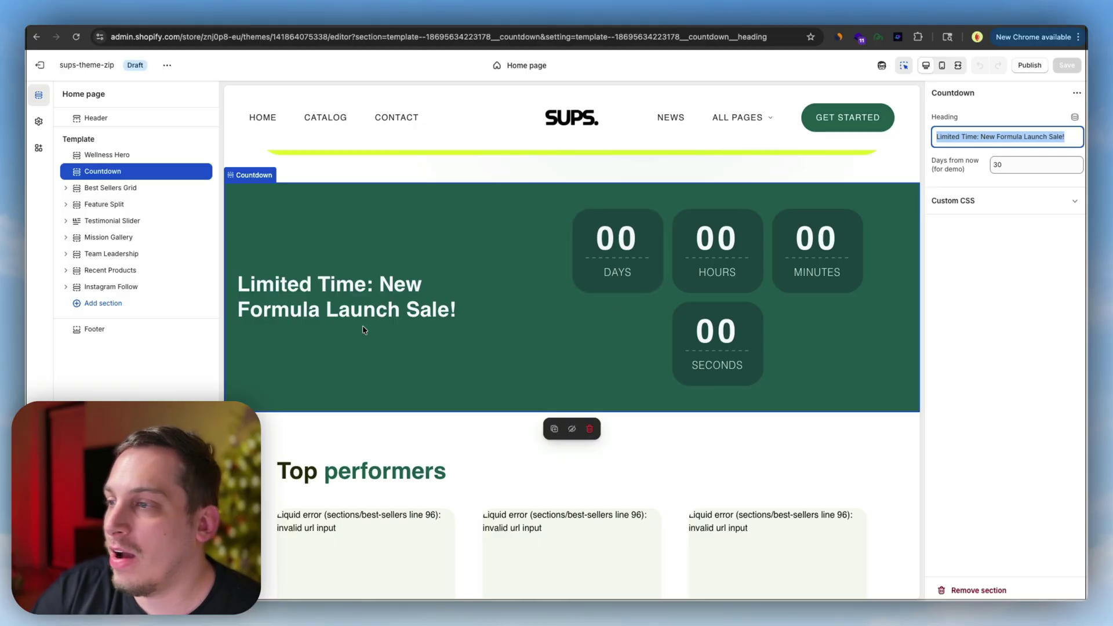
{"action": "scroll", "coordinate": [366, 485], "scroll_direction": "down", "scroll_amount": 3}
{"action": "scroll", "coordinate": [365, 485], "scroll_direction": "down", "scroll_amount": 2}
- Link the first Top performers product card to Focus Droplet
{"action": "left_click", "coordinate": [318, 353]}
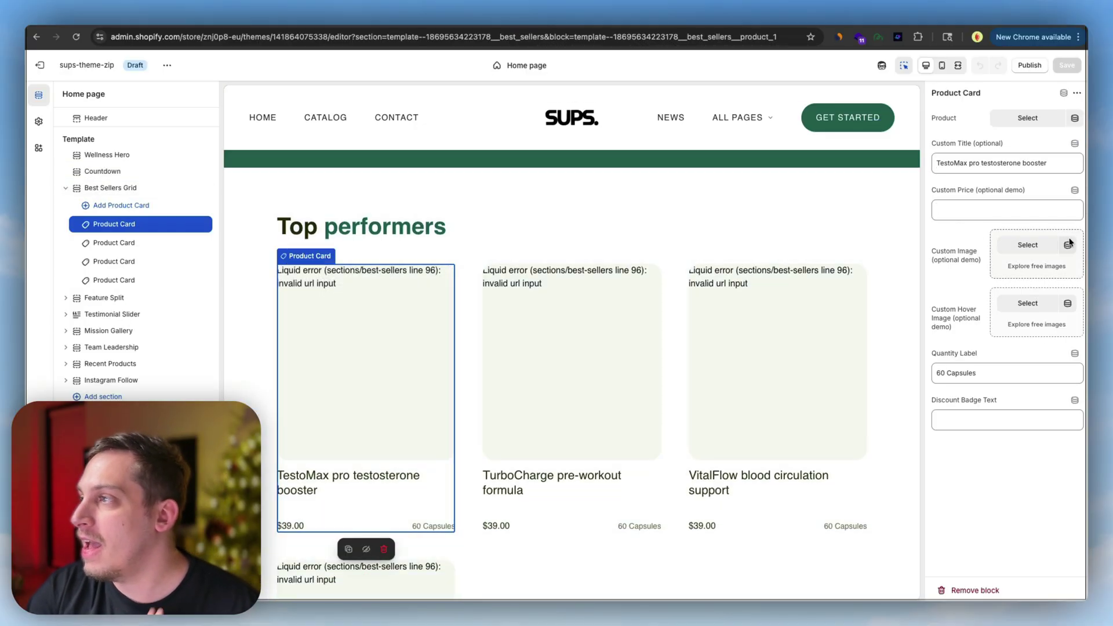
{"action": "left_click", "coordinate": [1073, 119]}
{"action": "left_click", "coordinate": [1020, 123]}
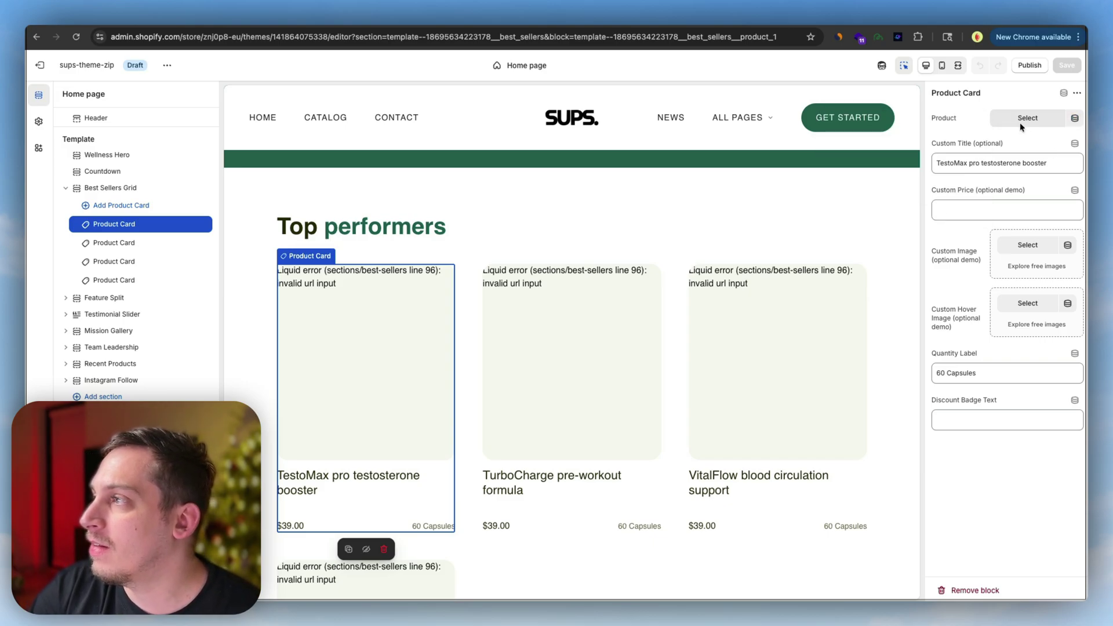
{"action": "left_click", "coordinate": [1020, 123]}
{"action": "left_click", "coordinate": [861, 152]}
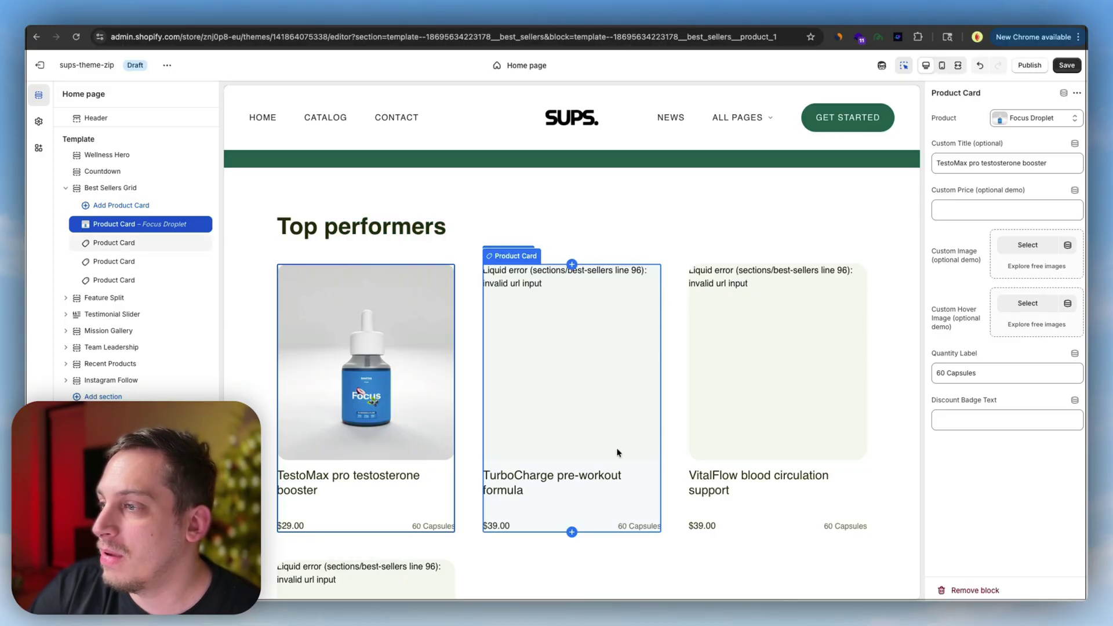
- Link the second Top performers product card to Power Gummies
{"action": "left_click", "coordinate": [619, 479]}
{"action": "left_click", "coordinate": [1027, 118]}
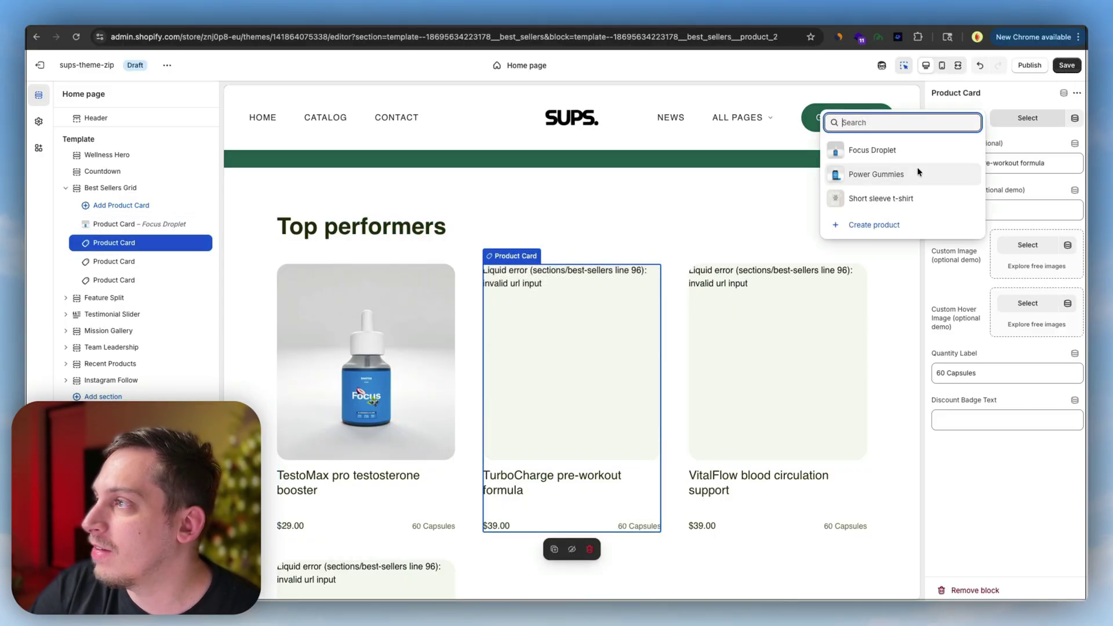
{"action": "left_click", "coordinate": [878, 174]}
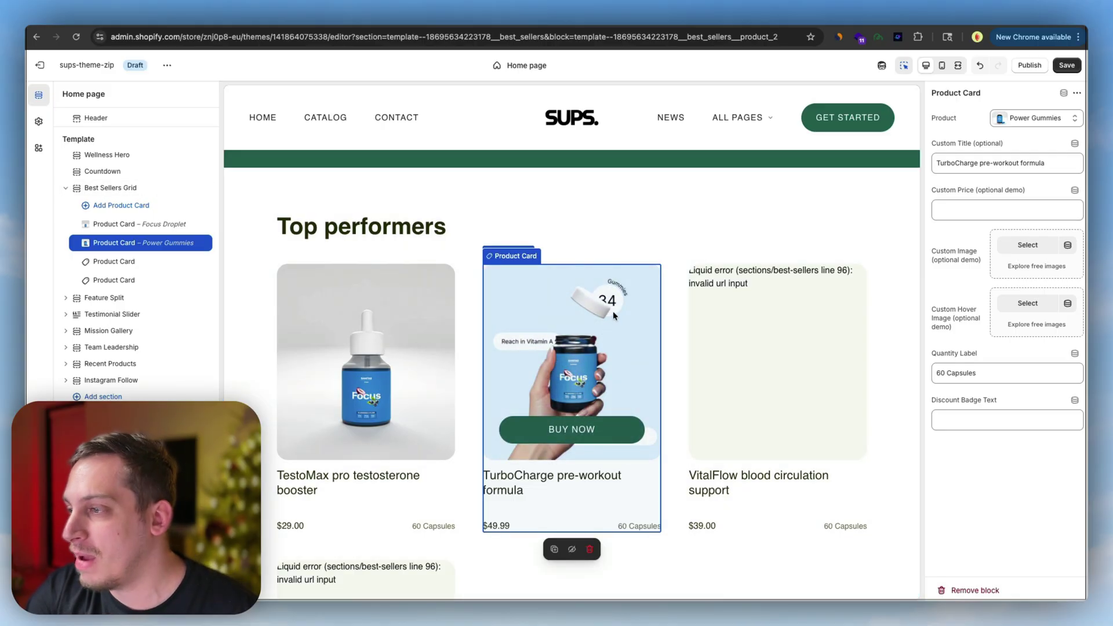
- Select the Feature Split section and scroll through the desktop homepage preview
{"action": "scroll", "coordinate": [613, 310], "scroll_direction": "down", "scroll_amount": 10}
{"action": "left_click", "coordinate": [285, 318]}
{"action": "scroll", "coordinate": [287, 315], "scroll_direction": "down", "scroll_amount": 5}
{"action": "scroll", "coordinate": [286, 319], "scroll_direction": "down", "scroll_amount": 15}
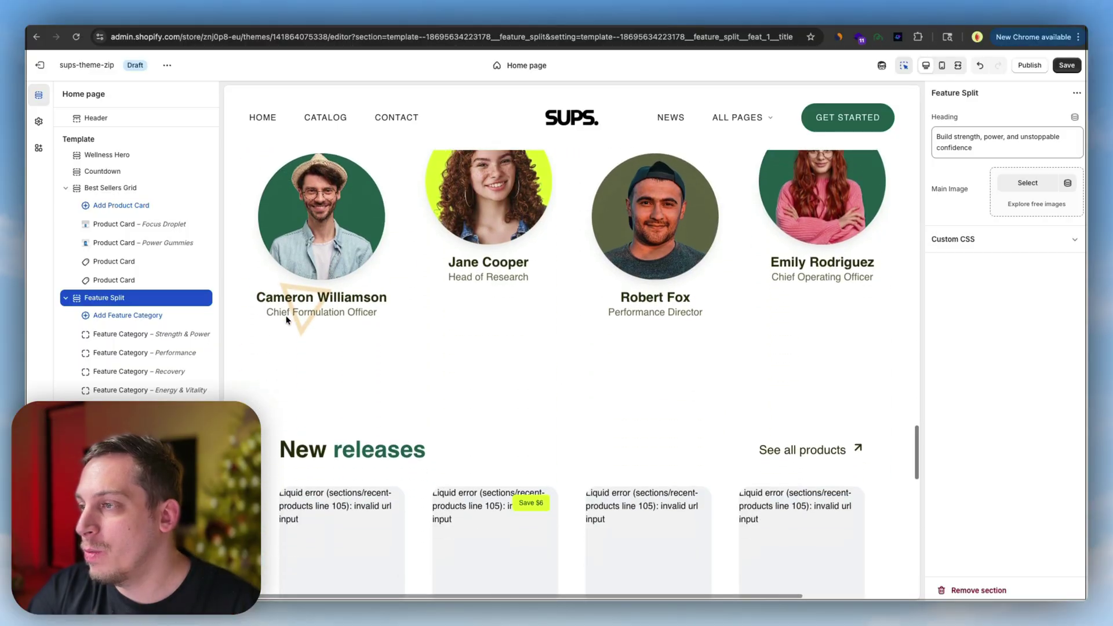
{"action": "scroll", "coordinate": [286, 319], "scroll_direction": "up", "scroll_amount": 20}
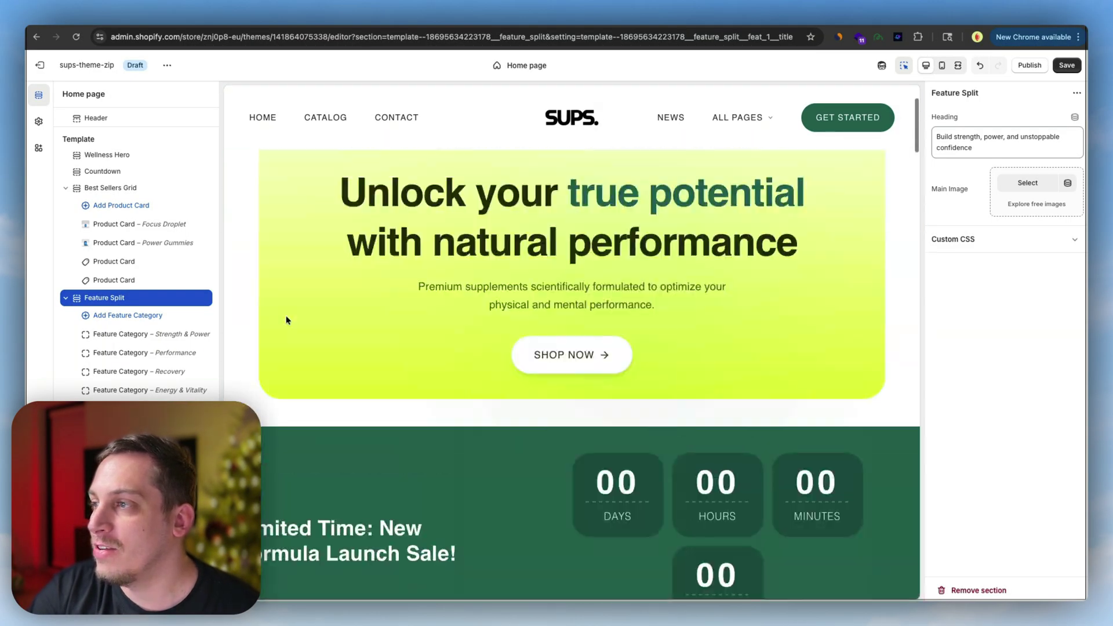
- Switch the preview to mobile width and scroll through the mobile homepage
{"action": "left_click", "coordinate": [942, 65]}
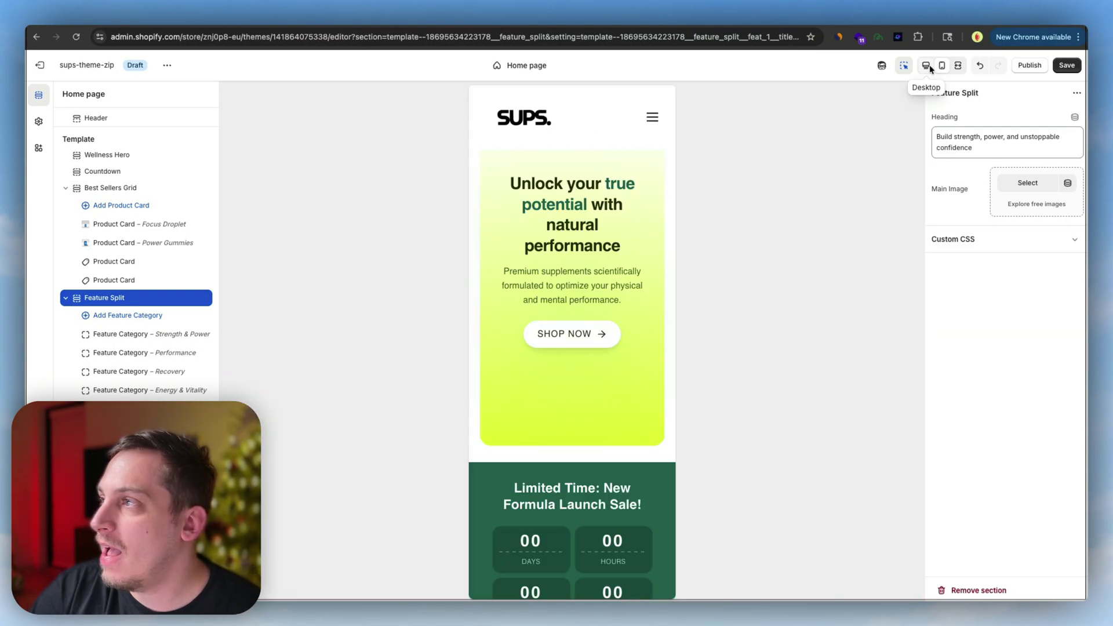
{"action": "scroll", "coordinate": [656, 308], "scroll_direction": "down", "scroll_amount": 8}
{"action": "scroll", "coordinate": [641, 321], "scroll_direction": "down", "scroll_amount": 20}
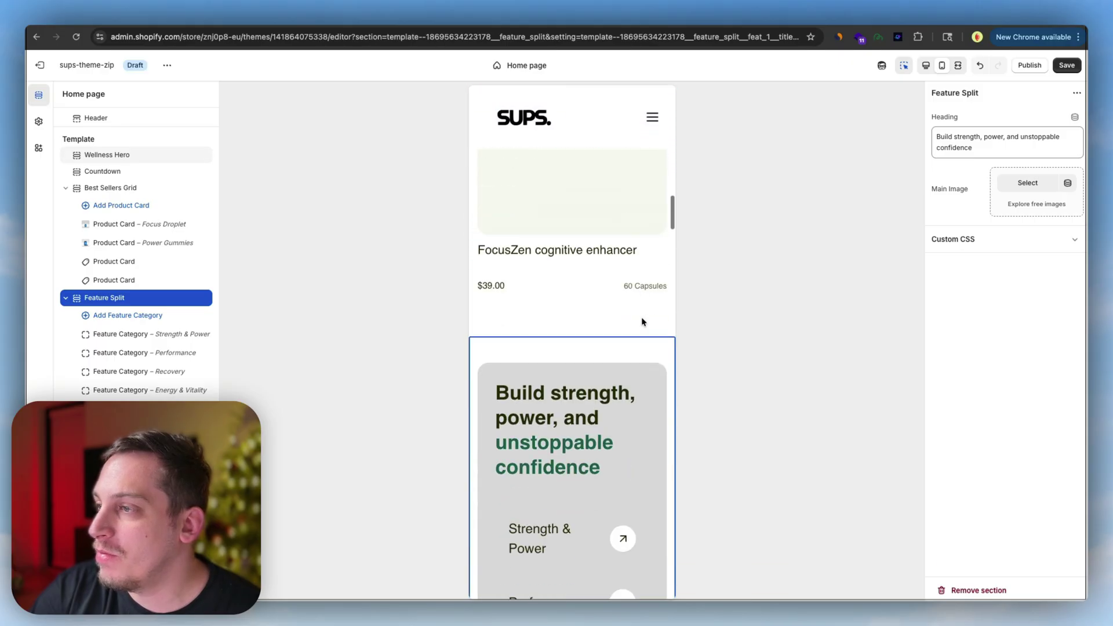
{"action": "scroll", "coordinate": [641, 321], "scroll_direction": "down", "scroll_amount": 5}
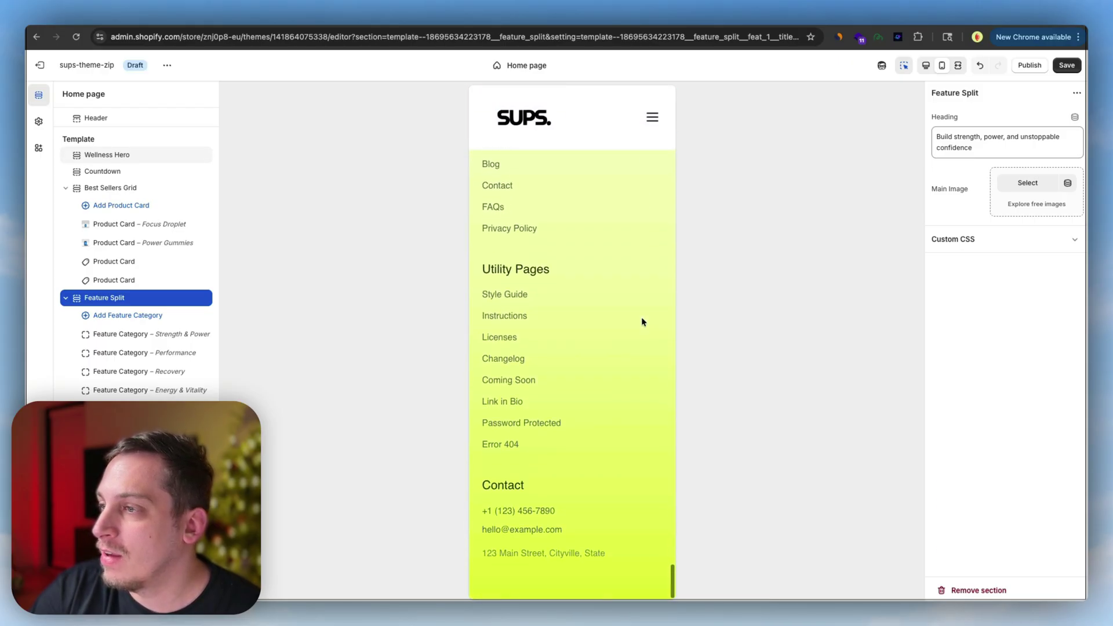
{"action": "scroll", "coordinate": [641, 321], "scroll_direction": "up", "scroll_amount": 20}
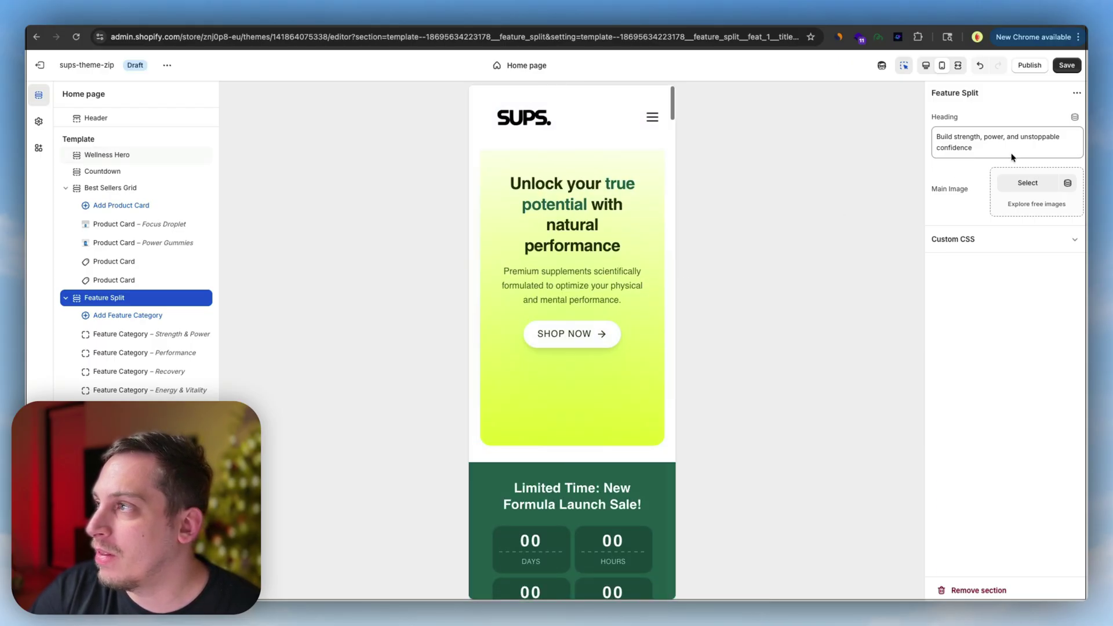